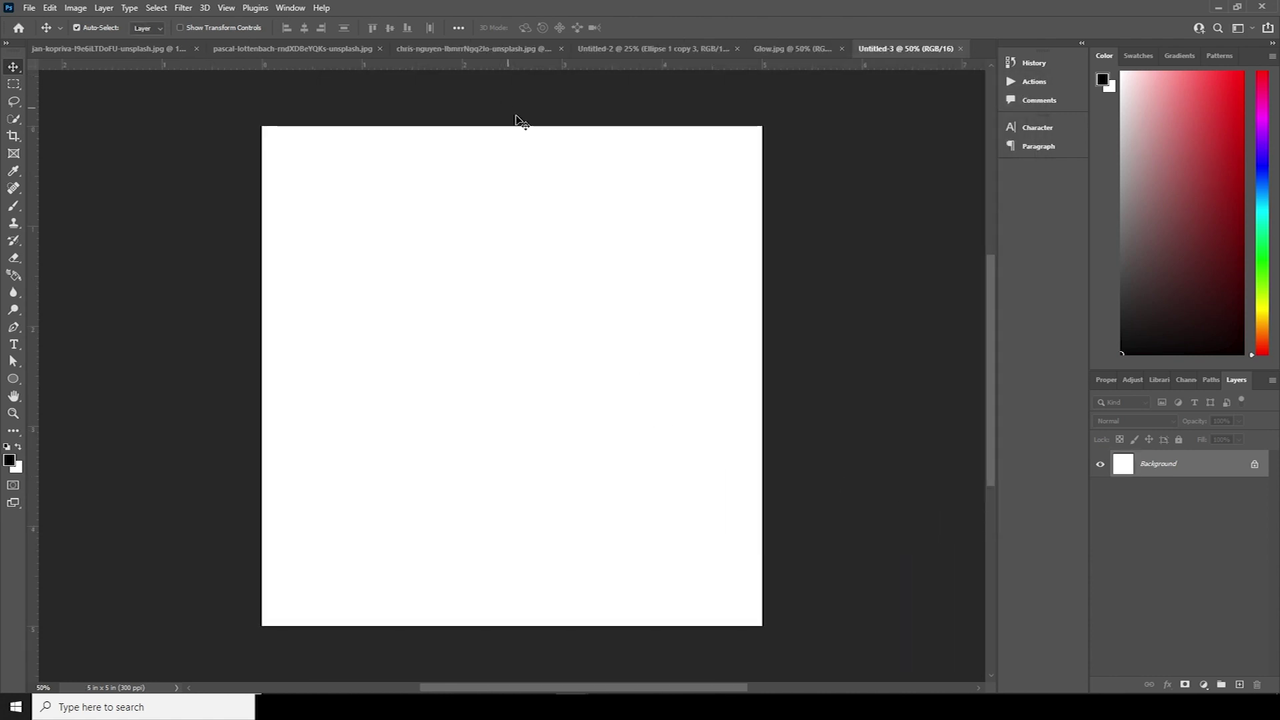
Copy the cut-out BMX rider layer from its source photo document into the blank Untitled-3 document
click(159, 51)
drag(474, 268, 916, 53)
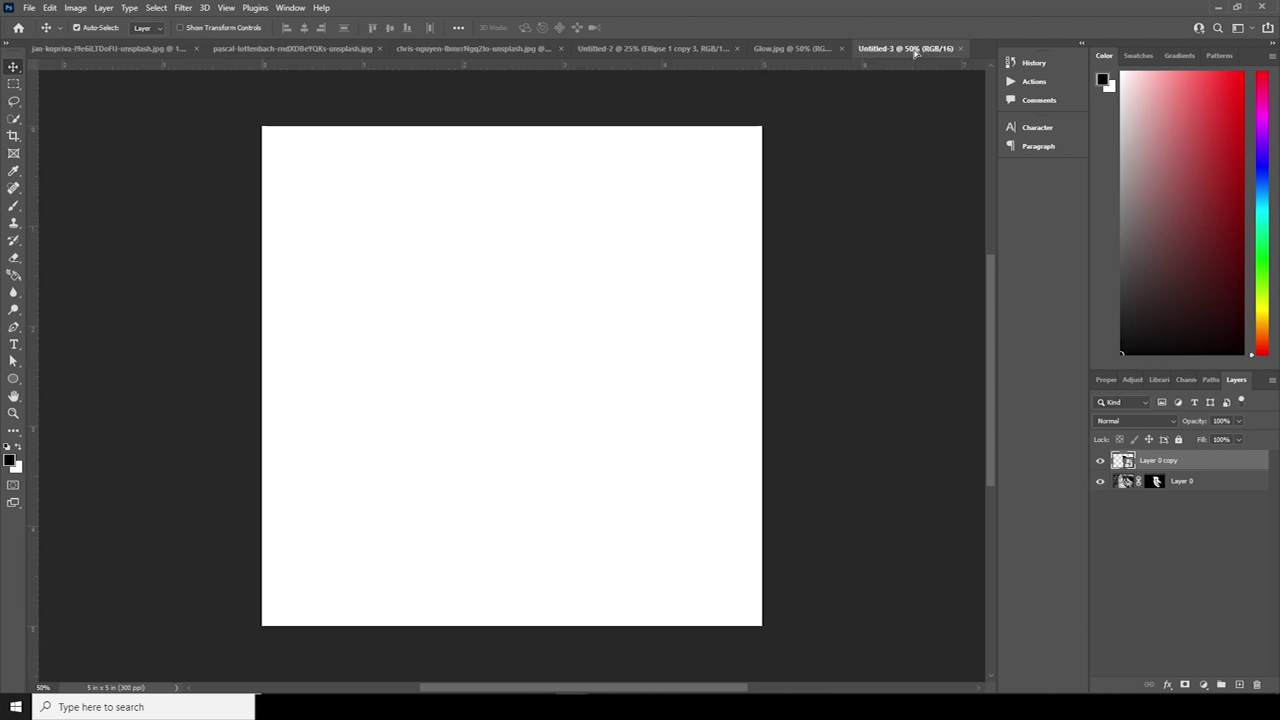
drag(561, 284, 563, 284)
click(626, 272)
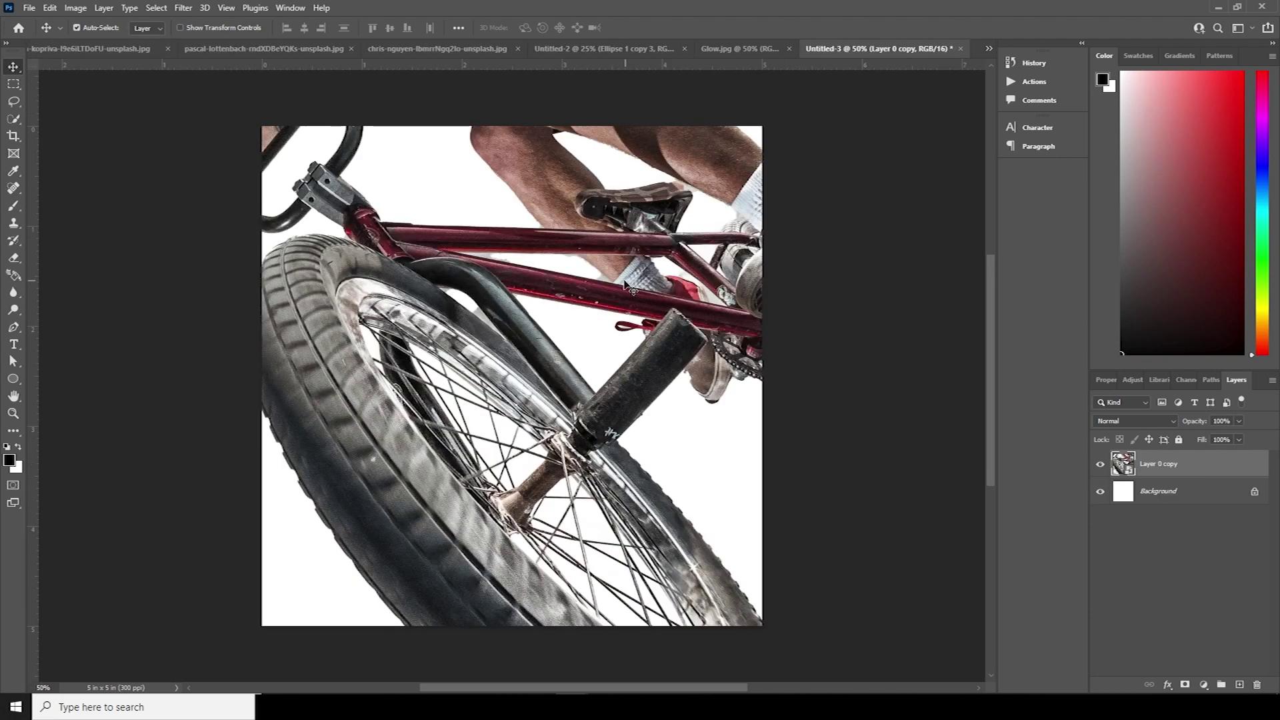
Scale the BMX rider down to fit entirely within the canvas and place it near the middle
key(ctrl+t)
key(ctrl+minus)
key(ctrl+minus)
key(ctrl+minus)
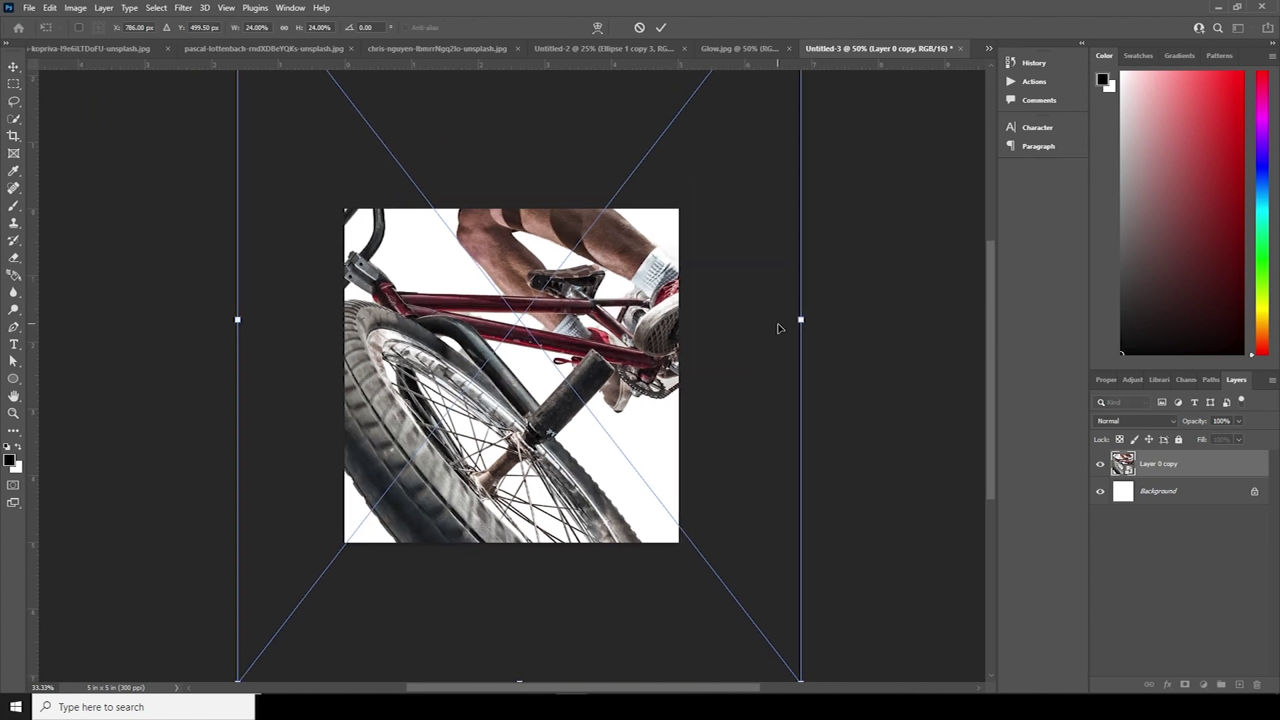
drag(657, 163, 587, 318)
drag(541, 363, 542, 360)
drag(608, 313, 572, 347)
key(Return)
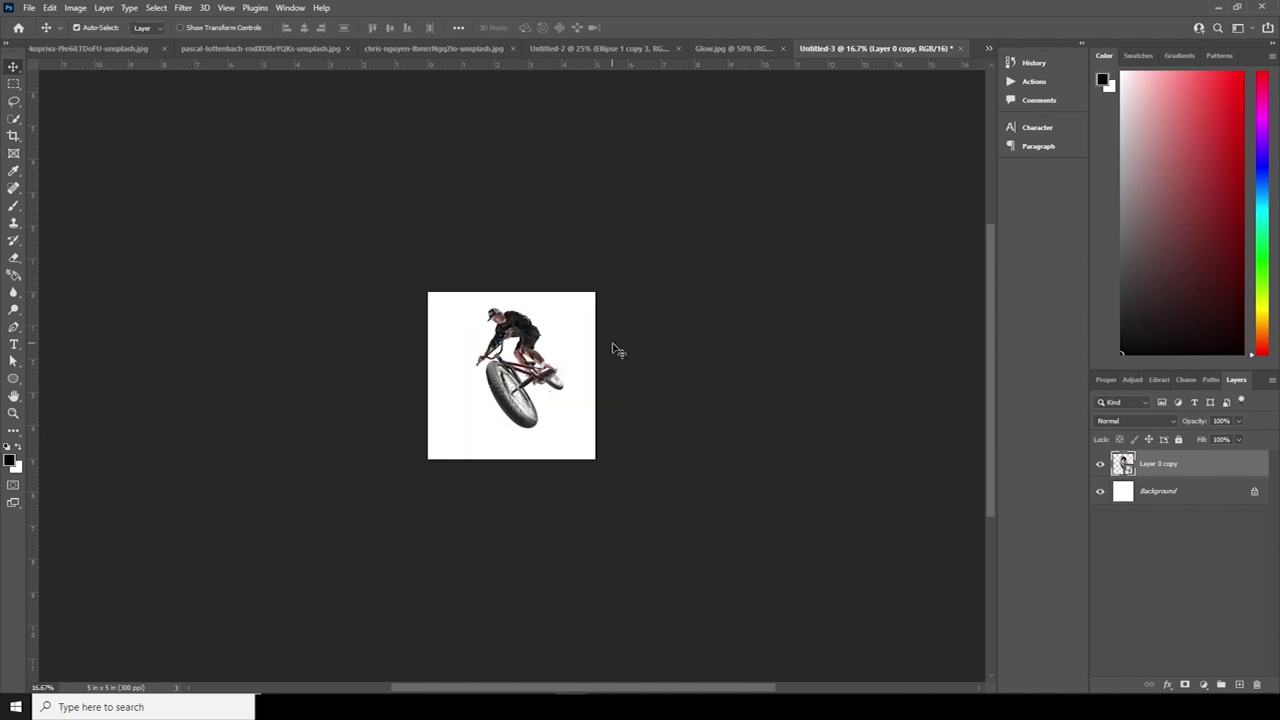
key(ctrl+plus)
key(ctrl+plus)
key(ctrl+plus)
drag(575, 296, 567, 311)
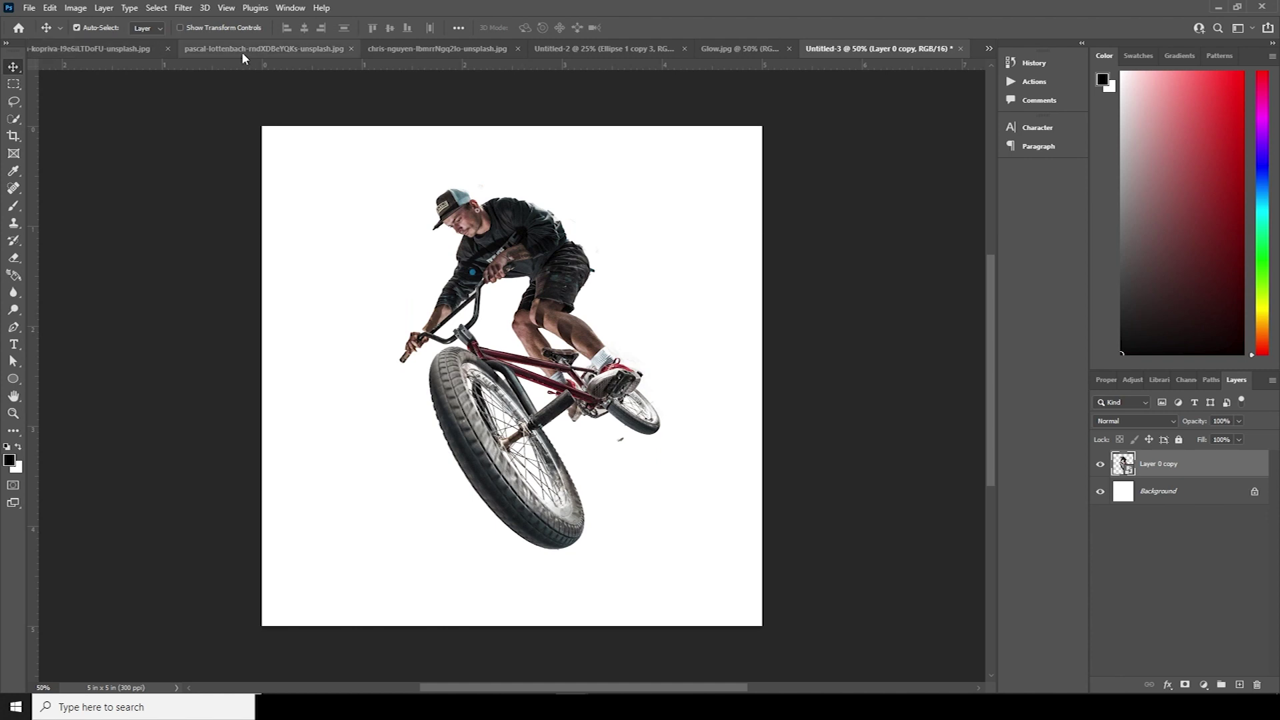
Copy the masked skyscraper layer from its source photo into Untitled-3, accepting the bit depth difference
click(242, 51)
drag(520, 308, 692, 423)
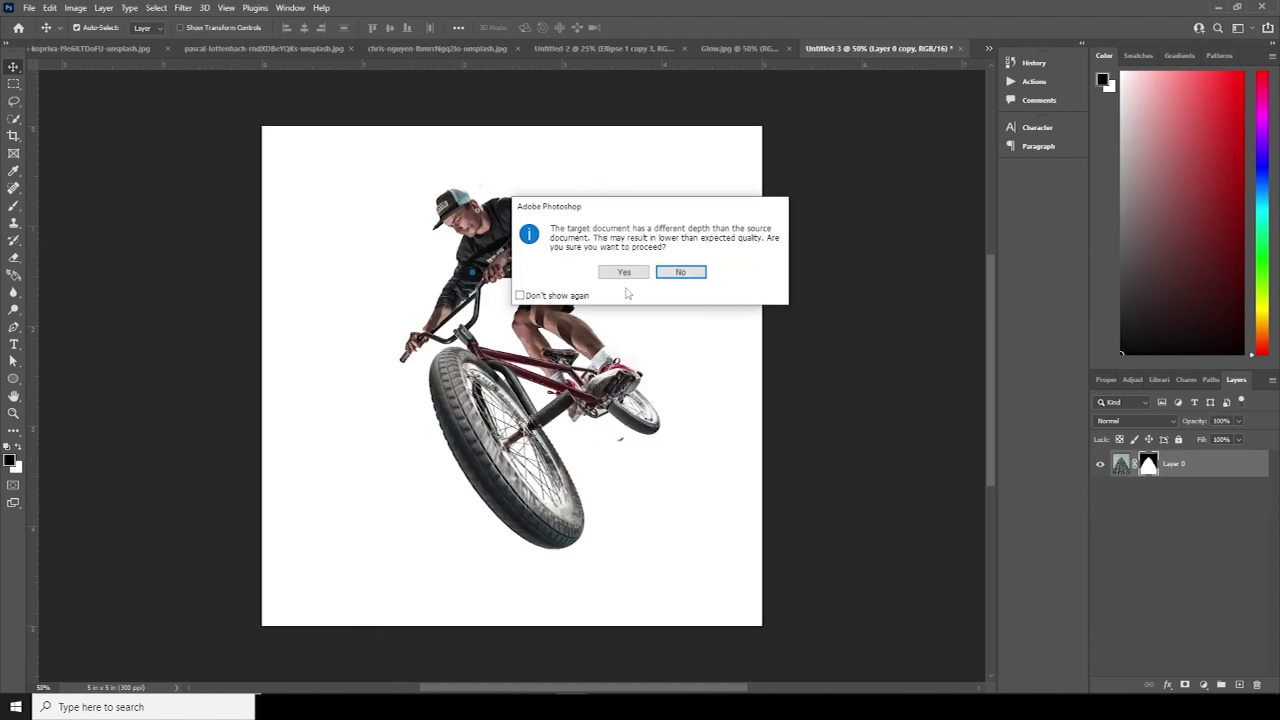
click(625, 272)
Scale the skyscraper to about 65%, rotate it about -22.4°, and place it along the right side of the canvas
key(ctrl+minus)
key(ctrl+minus)
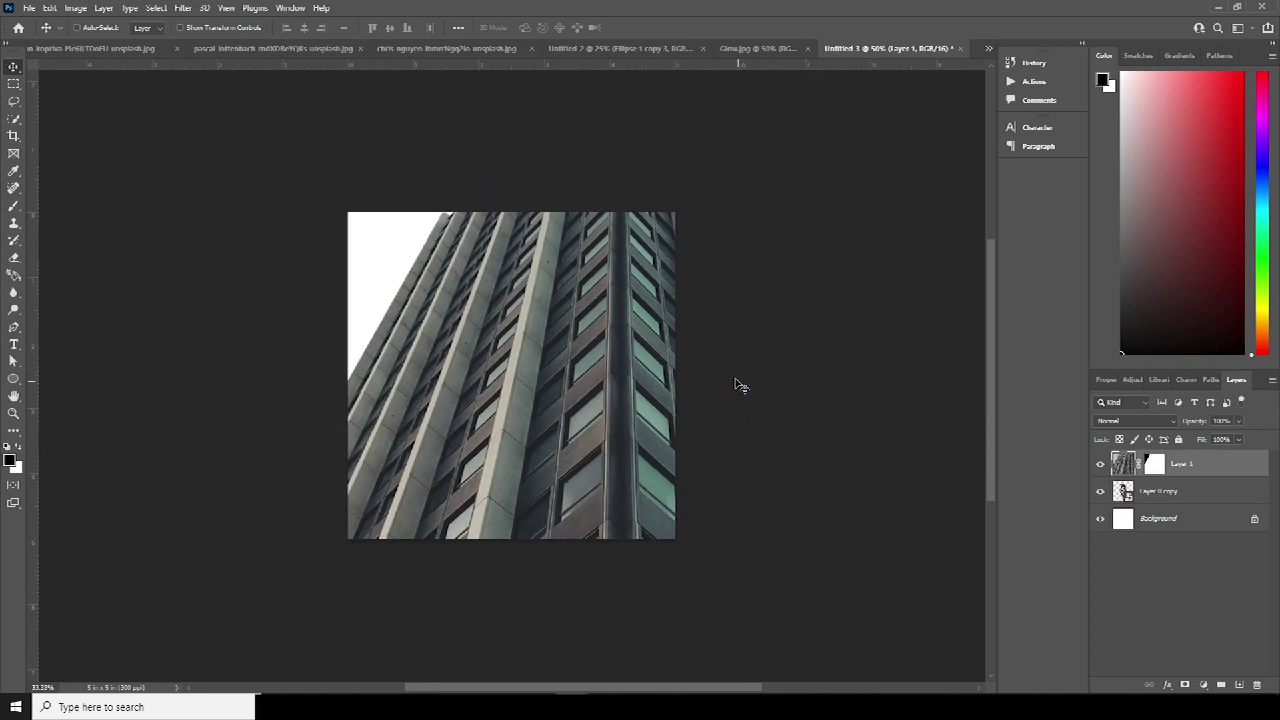
key(ctrl+t)
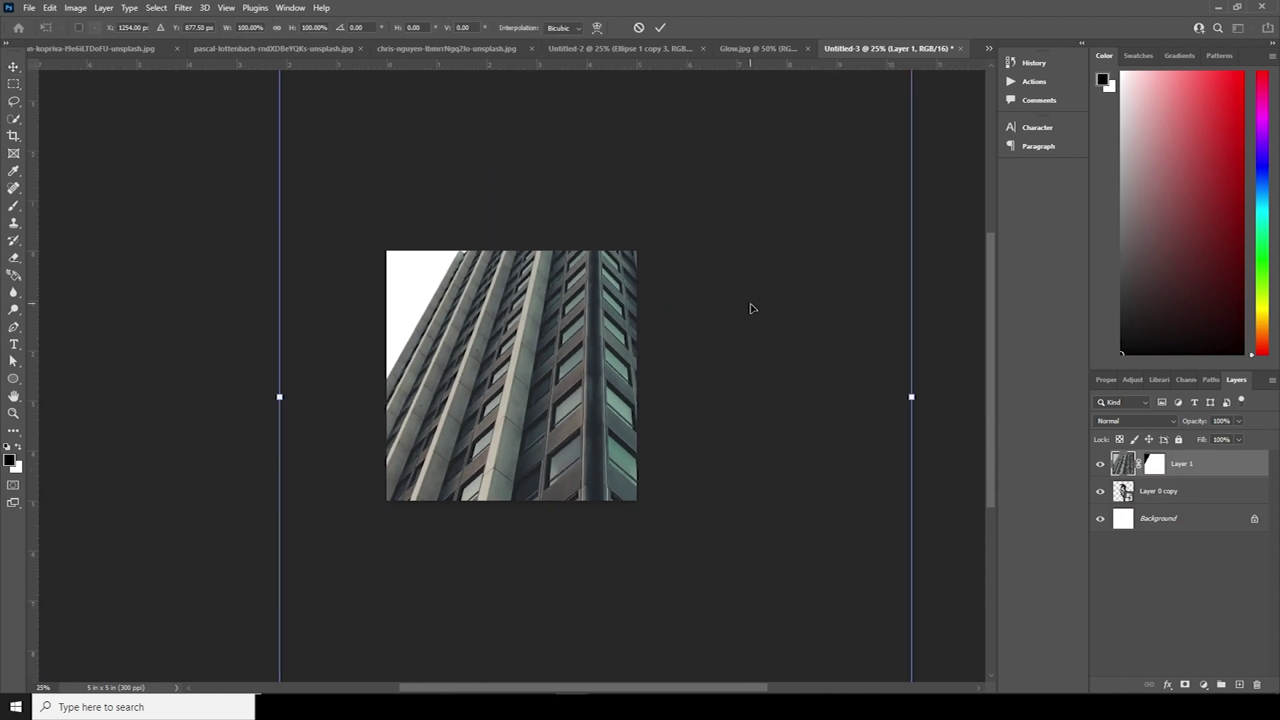
key(ctrl+minus)
drag(710, 189, 648, 218)
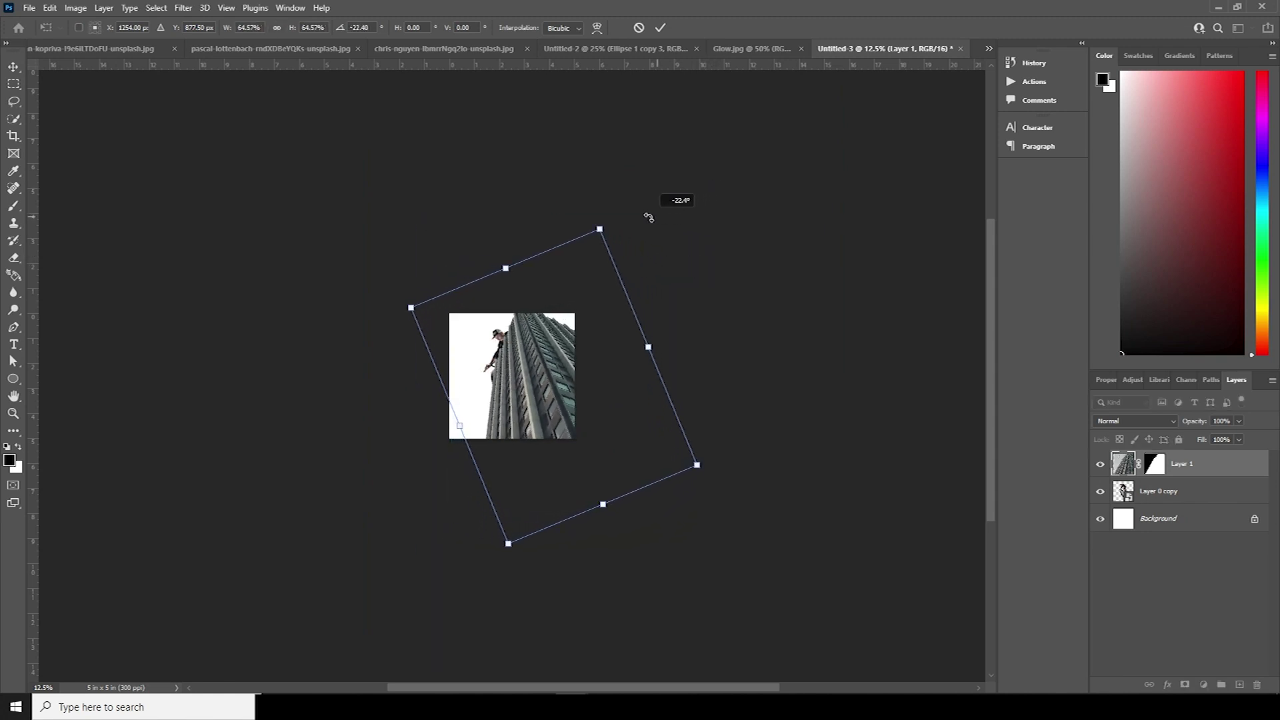
drag(578, 406, 573, 373)
key(ctrl+plus)
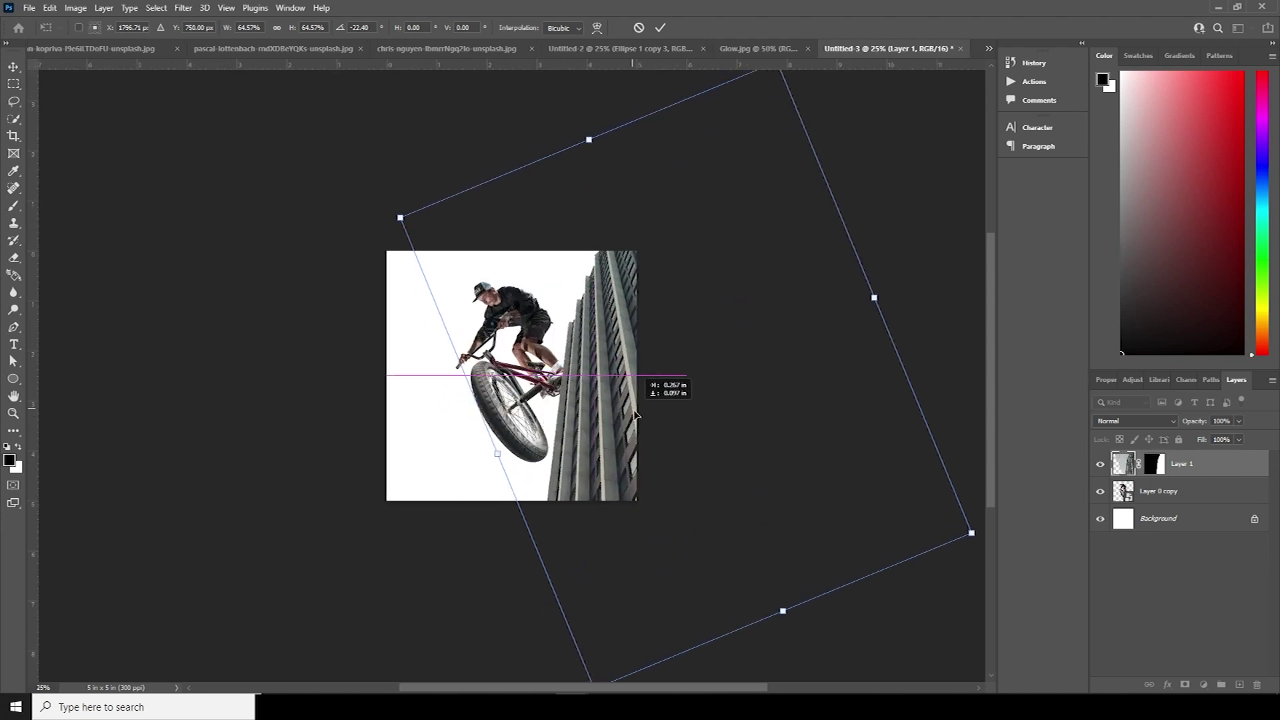
drag(866, 477, 807, 440)
key(Return)
Rotate the BMX rider slightly counter-clockwise and reposition it so its rear sits behind the right skyscraper
click(1126, 492)
key(ctrl+t)
drag(650, 313, 665, 288)
mouse_move(567, 320)
mouse_down()
mouse_move(560, 333)
mouse_move(634, 314)
mouse_move(567, 334)
mouse_up()
key(Return)
Duplicate the skyscraper layer and move the original Layer 1 beneath the rider layer
click(1125, 468)
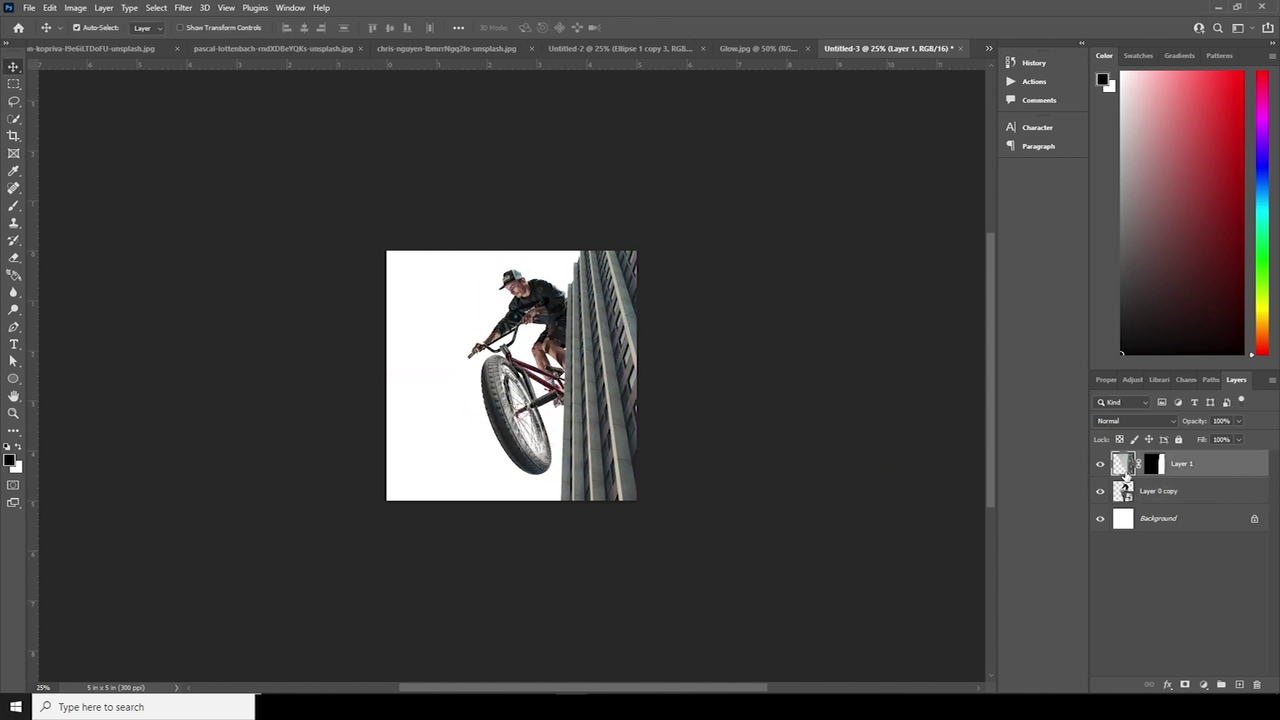
key(ctrl+j)
drag(1129, 497, 1128, 534)
Rotate the lower skyscraper layer about 70° and place it along the left side of the canvas behind the rider
key(ctrl+t)
drag(700, 449, 507, 485)
drag(794, 279, 839, 388)
drag(699, 418, 703, 315)
drag(837, 246, 794, 330)
drag(683, 394, 670, 427)
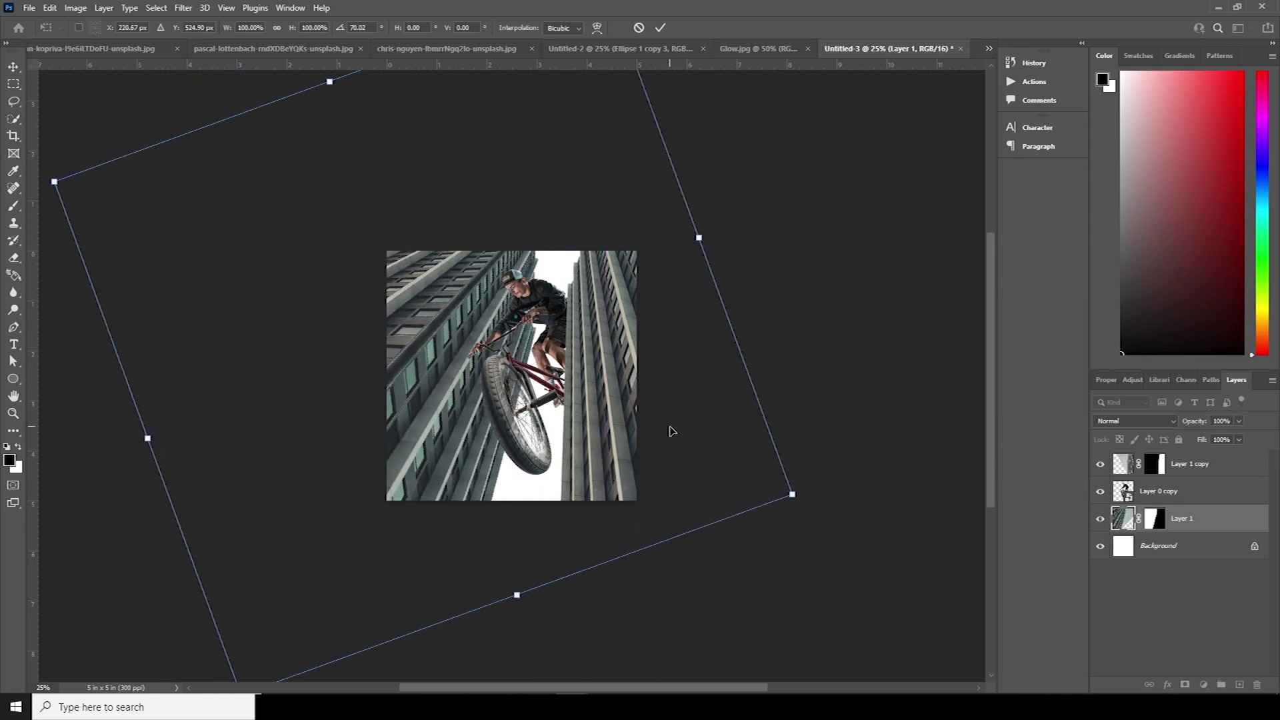
key(Return)
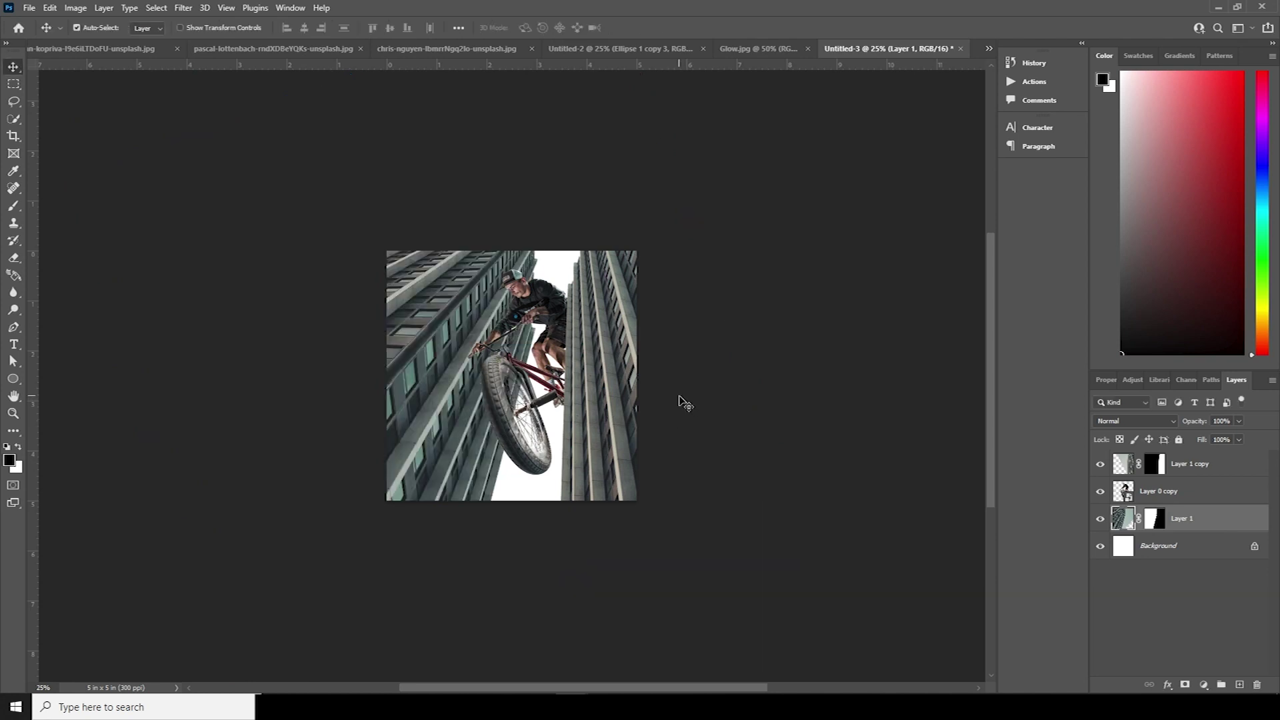
drag(472, 437, 478, 436)
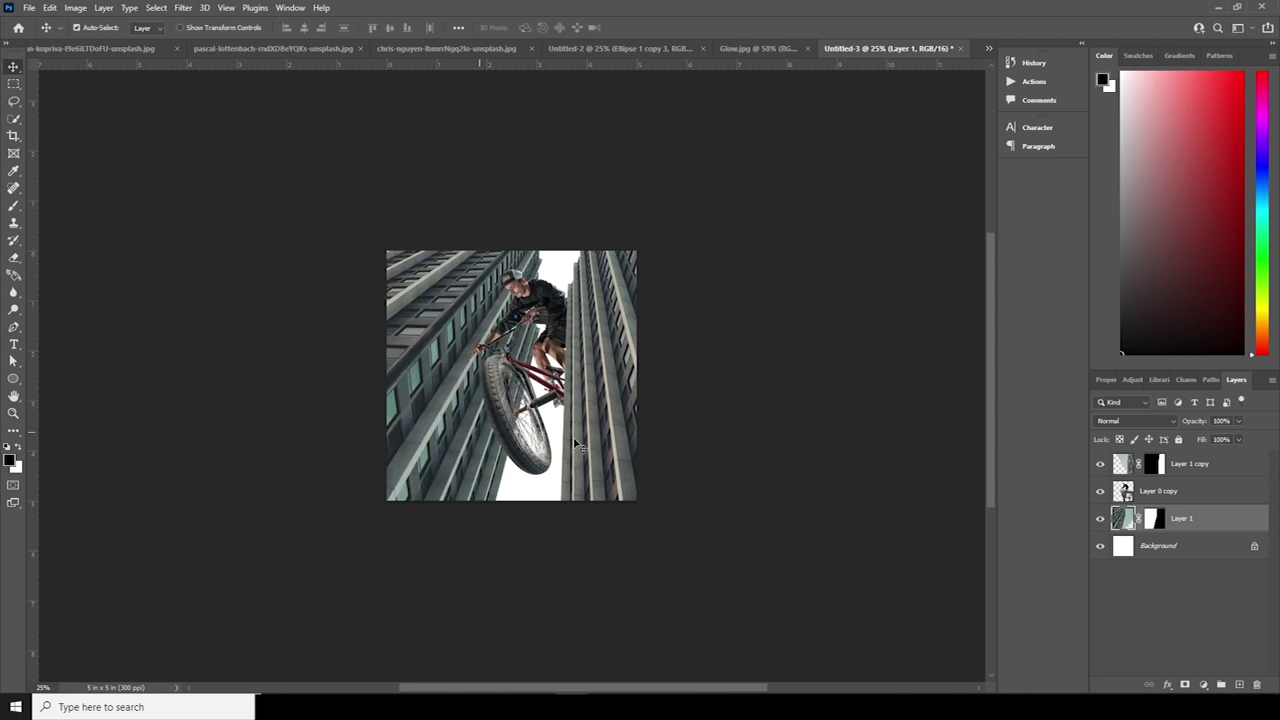
Copy the cloudy sky photo into Untitled-3, accepting the depth difference, and place it directly above the Background layer
click(739, 49)
click(604, 49)
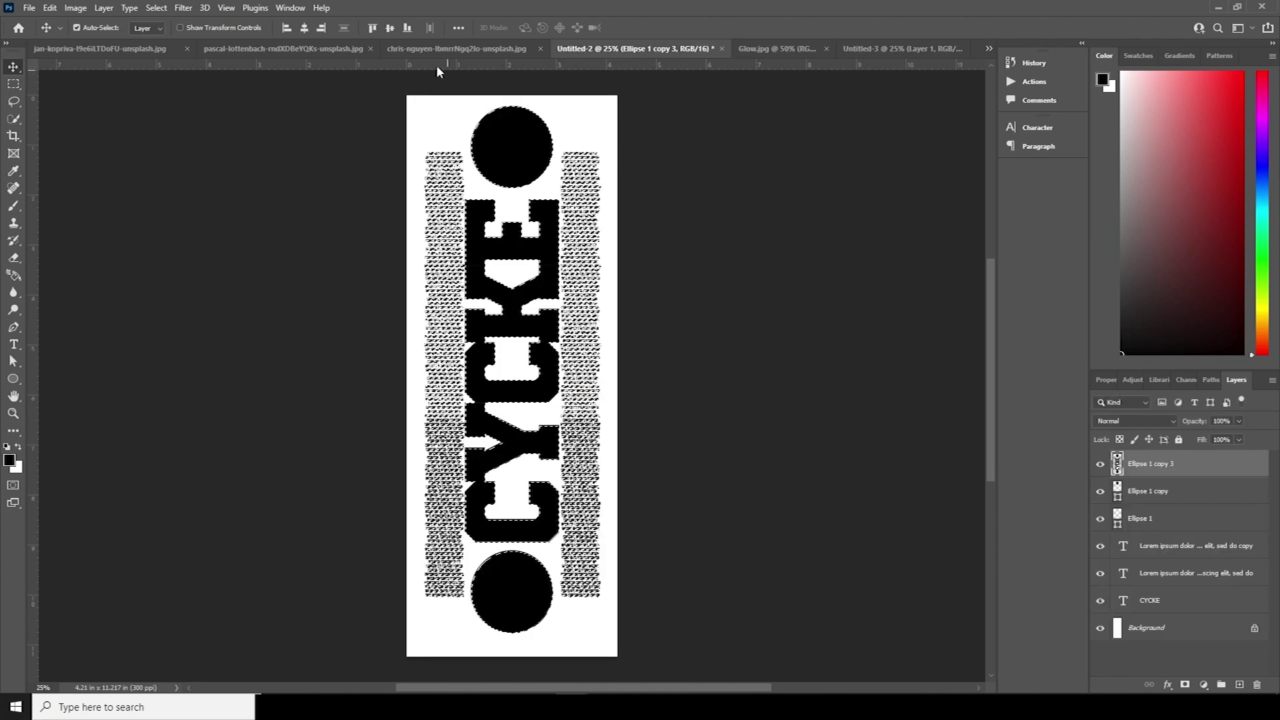
click(437, 50)
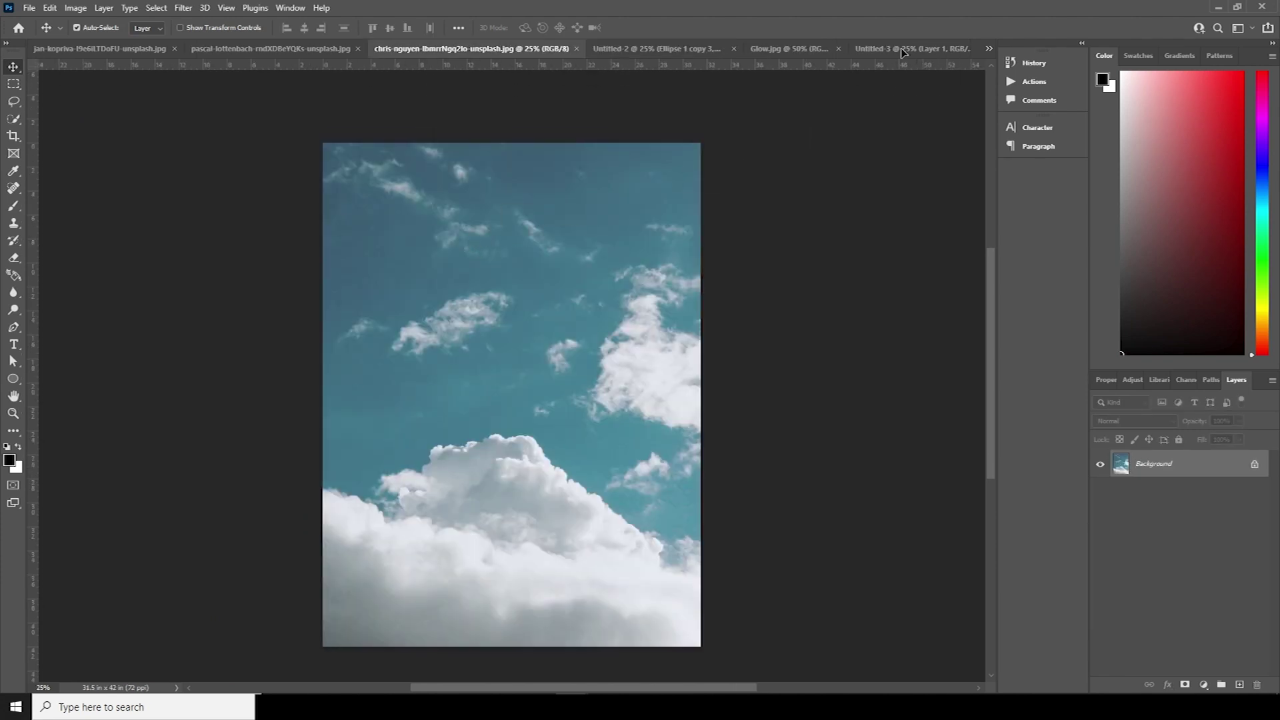
click(889, 51)
drag(598, 424, 599, 424)
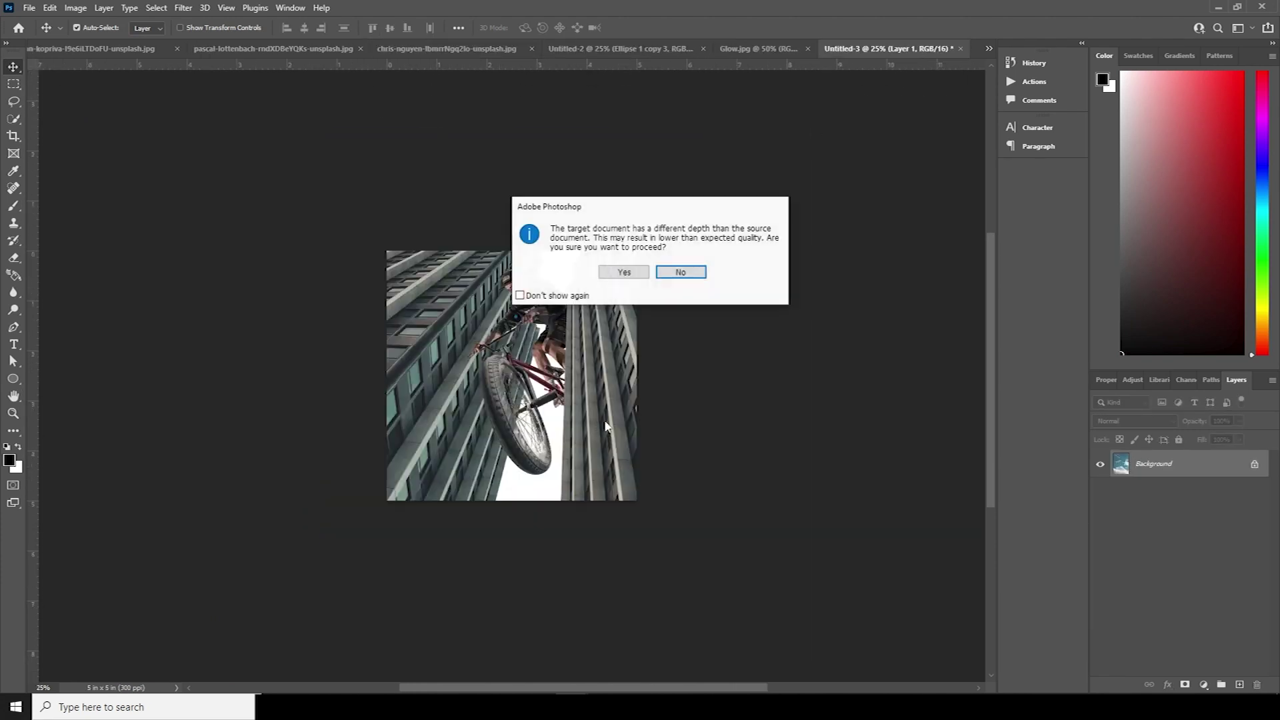
click(624, 275)
drag(1129, 527, 1134, 562)
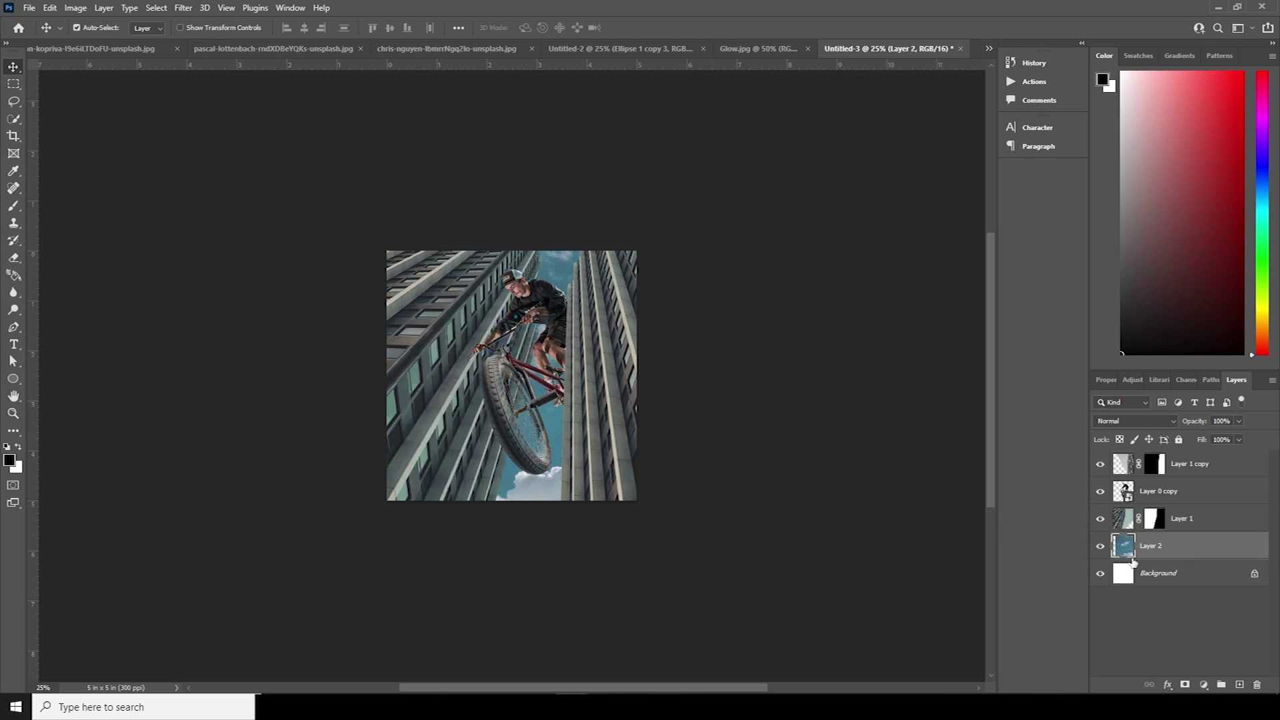
Free transform the sky layer to rearrange its clouds in the gap between the buildings
key(ctrl+t)
drag(733, 517, 627, 575)
drag(687, 224, 697, 208)
key(Return)
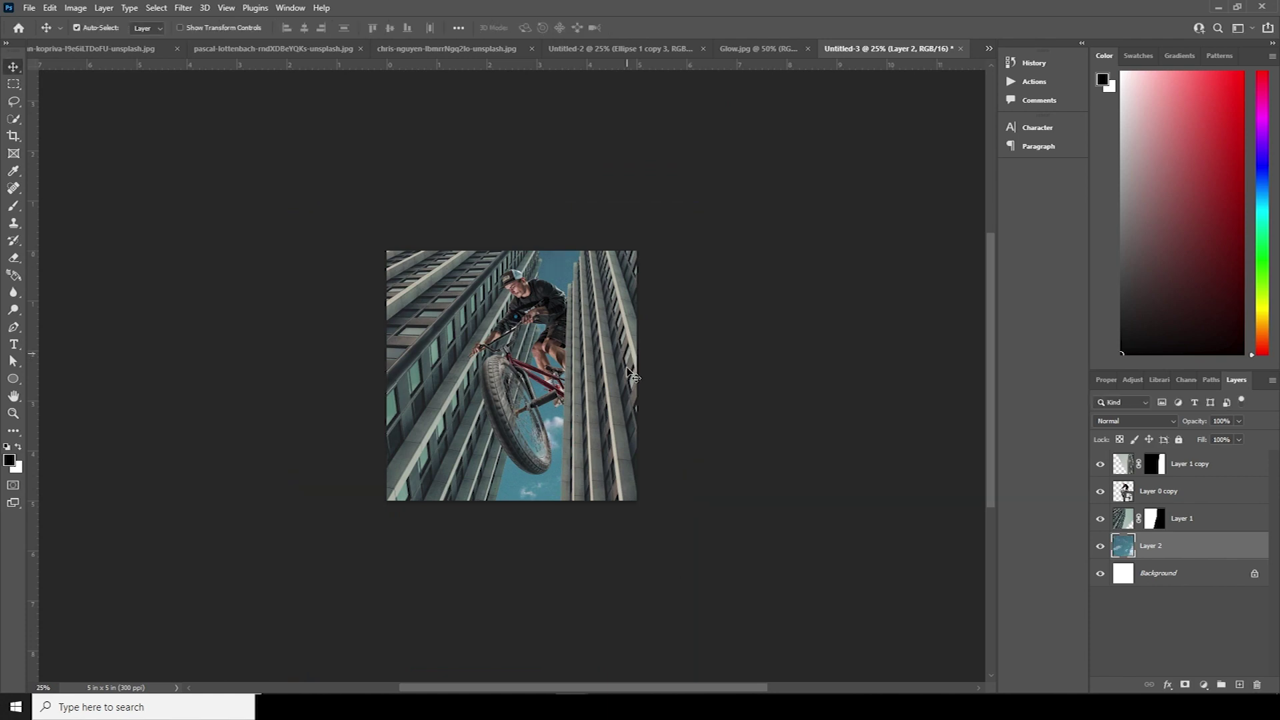
click(1128, 466)
key(ctrl+t)
key(Return)
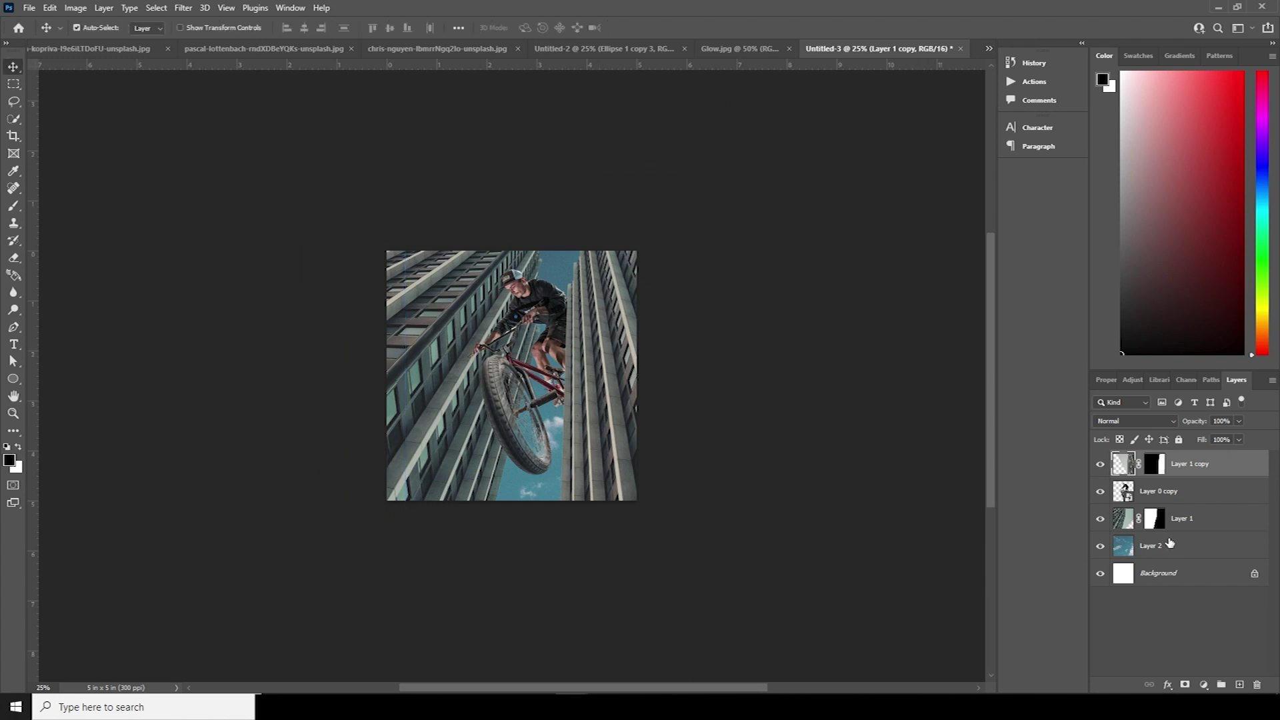
Rotate the left skyscraper by about -12° and shift it so sky shows in the canvas's upper-left corner
click(1127, 524)
key(ctrl+t)
drag(709, 427, 730, 342)
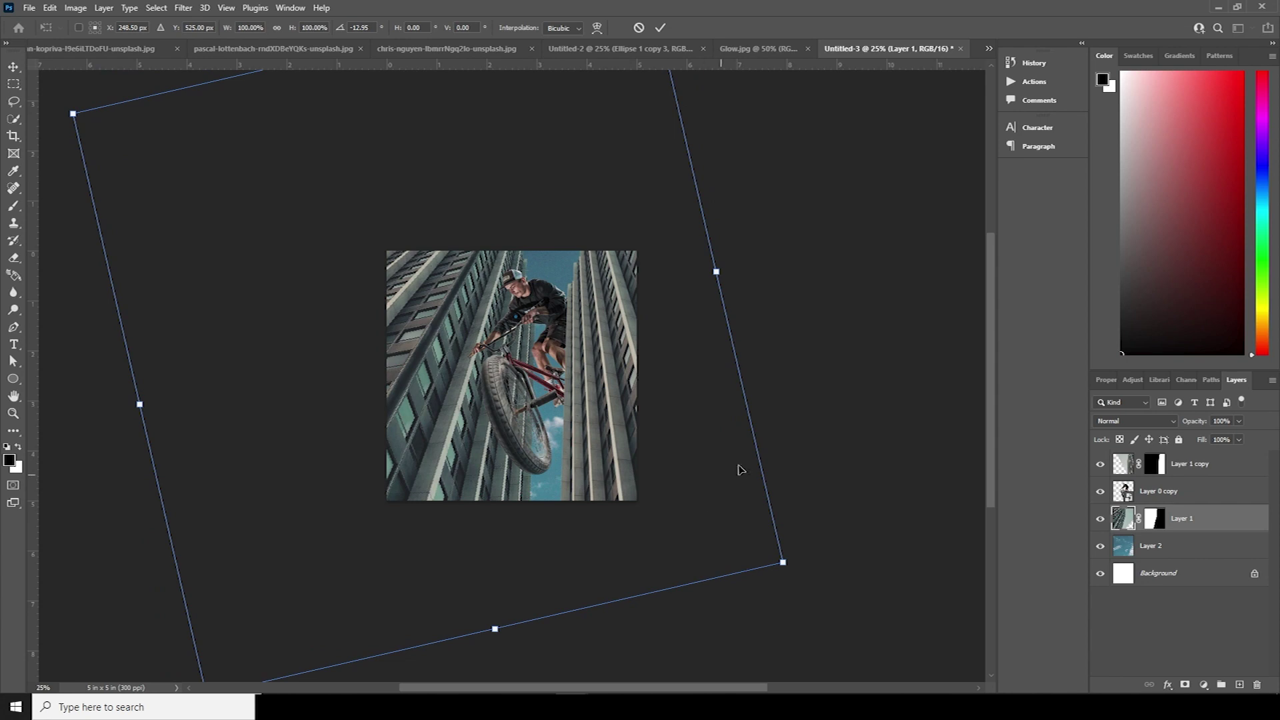
drag(787, 429, 787, 429)
drag(597, 477, 582, 551)
drag(739, 383, 735, 355)
drag(590, 467, 604, 450)
drag(510, 484, 533, 448)
drag(745, 308, 758, 340)
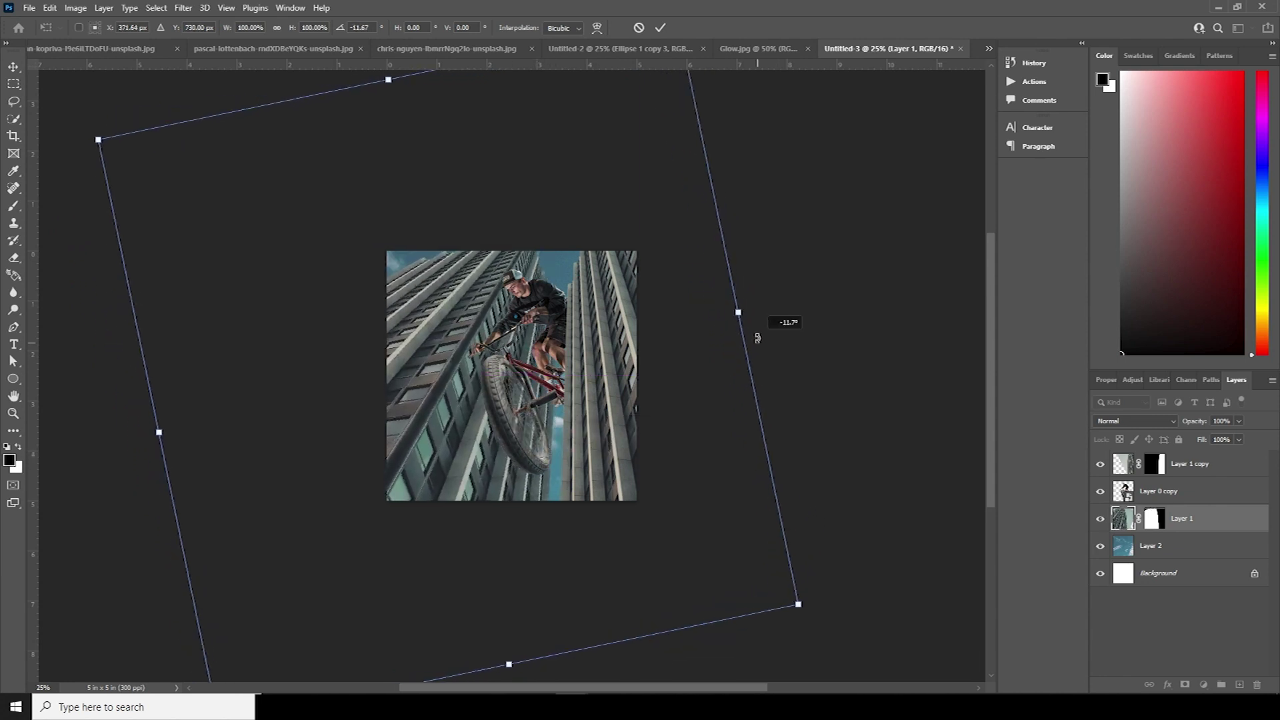
Scale the left skyscraper to about 73%, then fine-tune its rotation and position behind the rider
mouse_move(587, 473)
mouse_down()
mouse_move(573, 499)
mouse_move(575, 460)
mouse_up()
drag(786, 580, 658, 528)
drag(590, 497, 662, 502)
drag(739, 524, 749, 529)
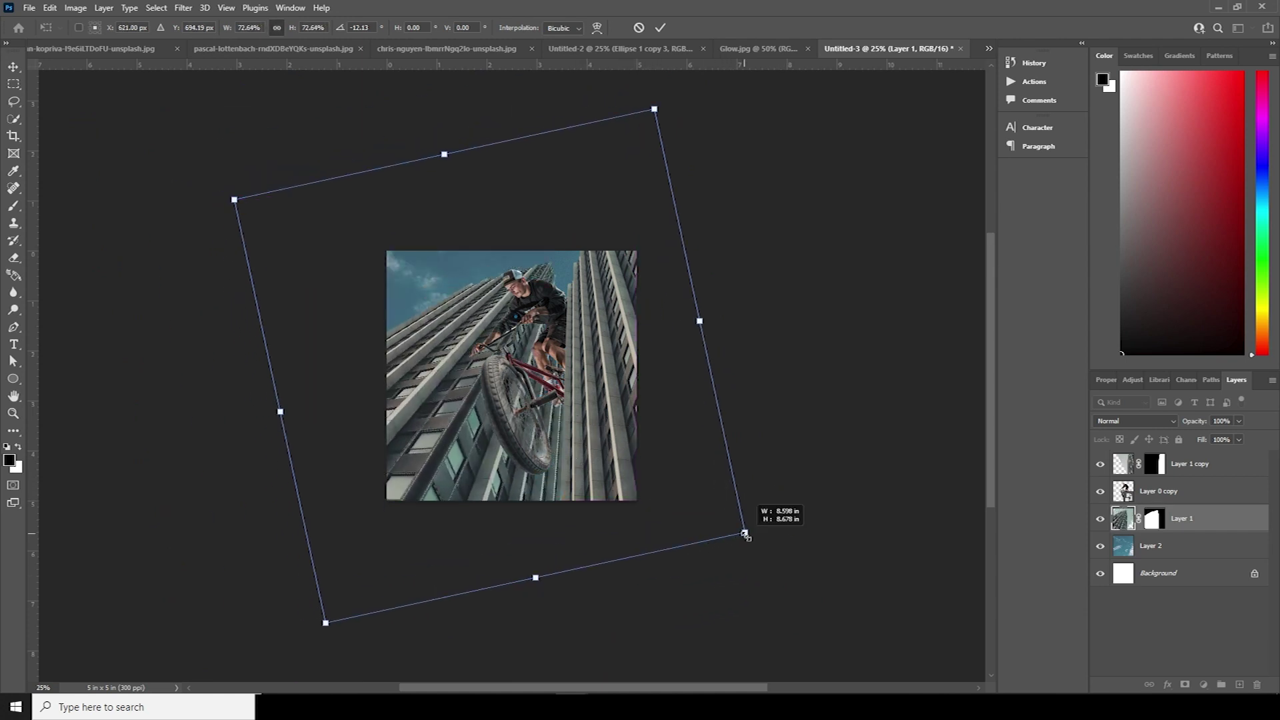
drag(820, 394, 838, 360)
mouse_move(559, 460)
mouse_down()
mouse_move(536, 514)
mouse_move(550, 466)
mouse_up()
key(Return)
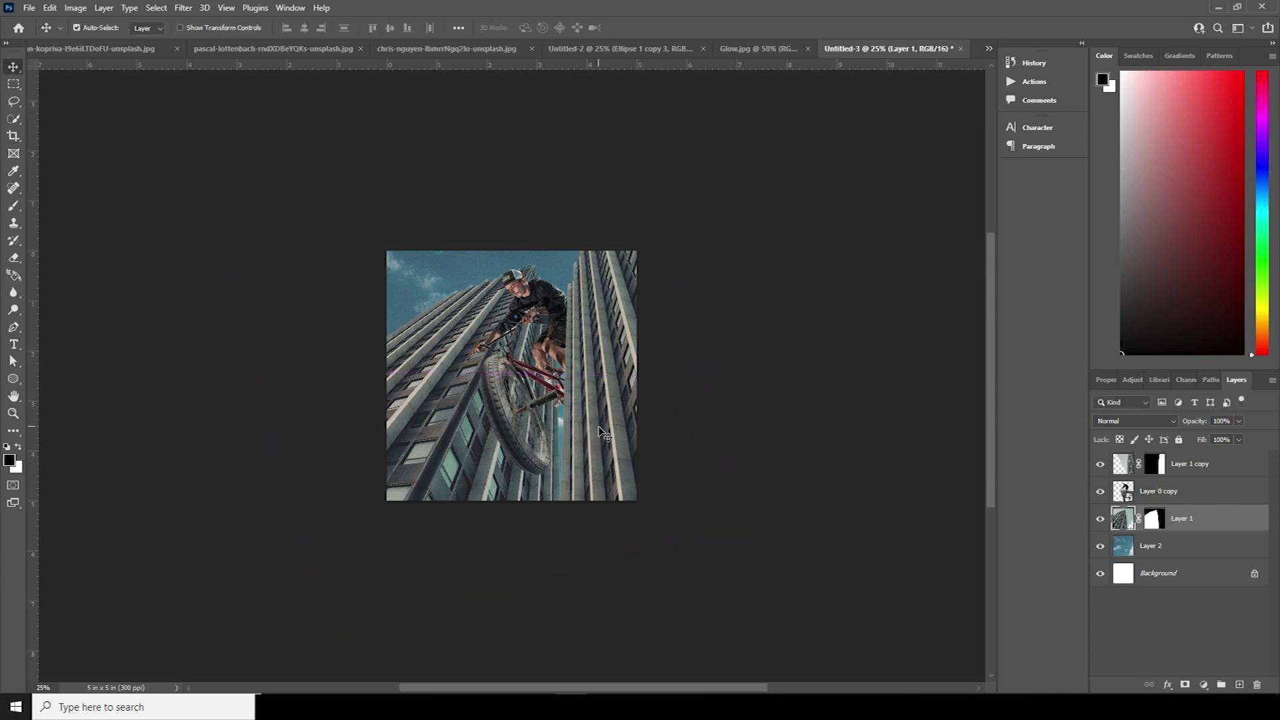
Start a free transform on the right skyscraper and rotate it by about -1.55°
click(605, 432)
key(ctrl+t)
mouse_move(867, 330)
mouse_down()
mouse_move(874, 361)
mouse_move(878, 289)
mouse_move(870, 342)
mouse_up()
mouse_move(922, 661)
mouse_down()
mouse_move(918, 609)
mouse_move(925, 660)
mouse_up()
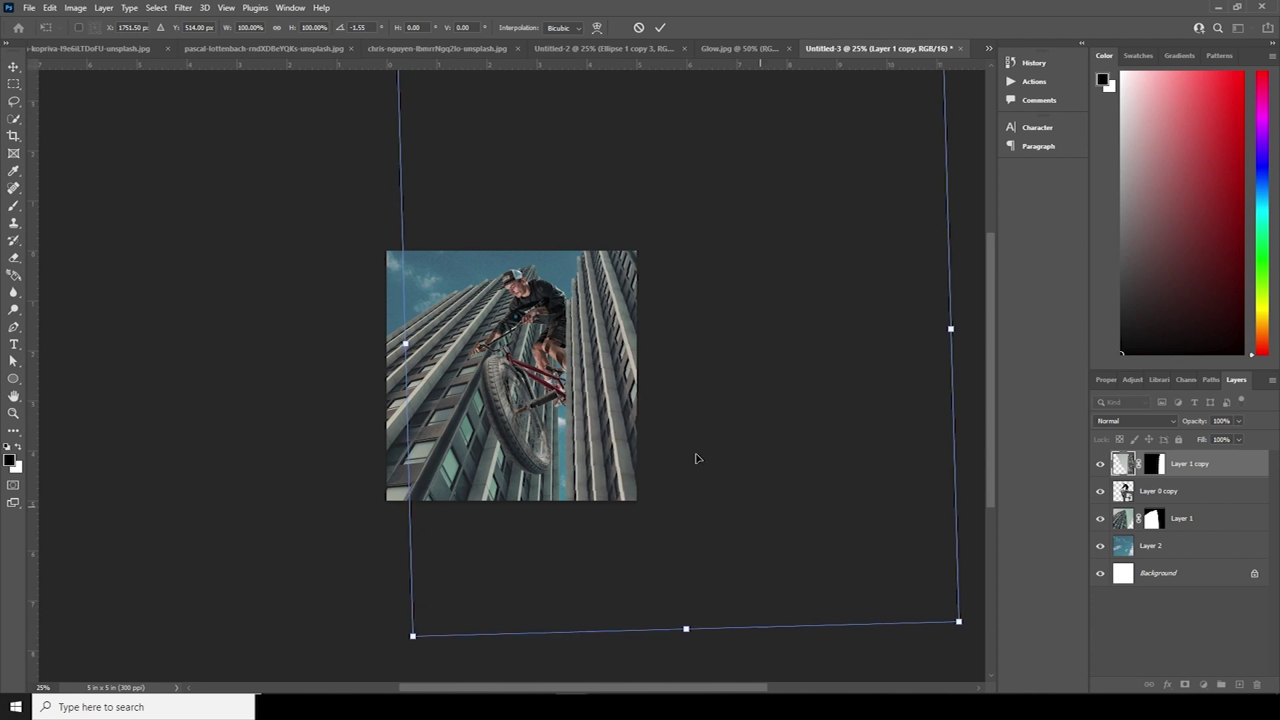
Apply a Perspective transform to the right skyscraper, widening its base and shifting its bottom edge slightly to the right
right_click(625, 408)
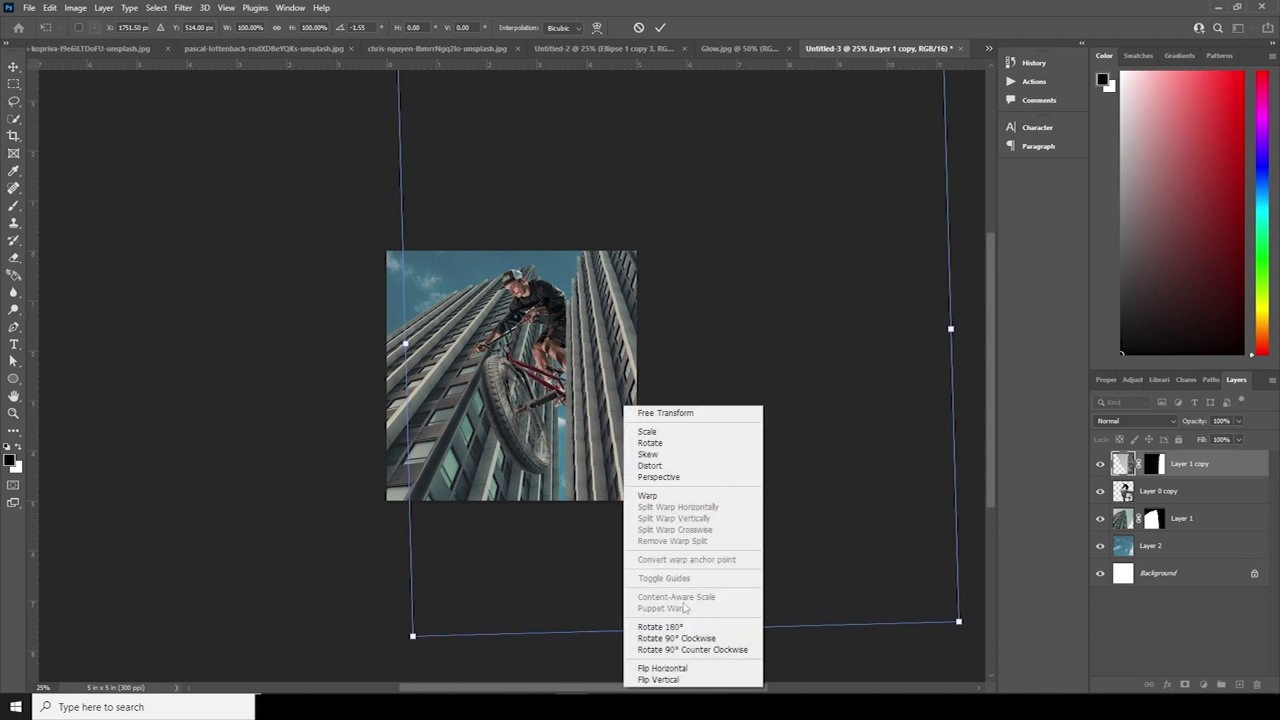
click(659, 477)
drag(409, 639, 400, 638)
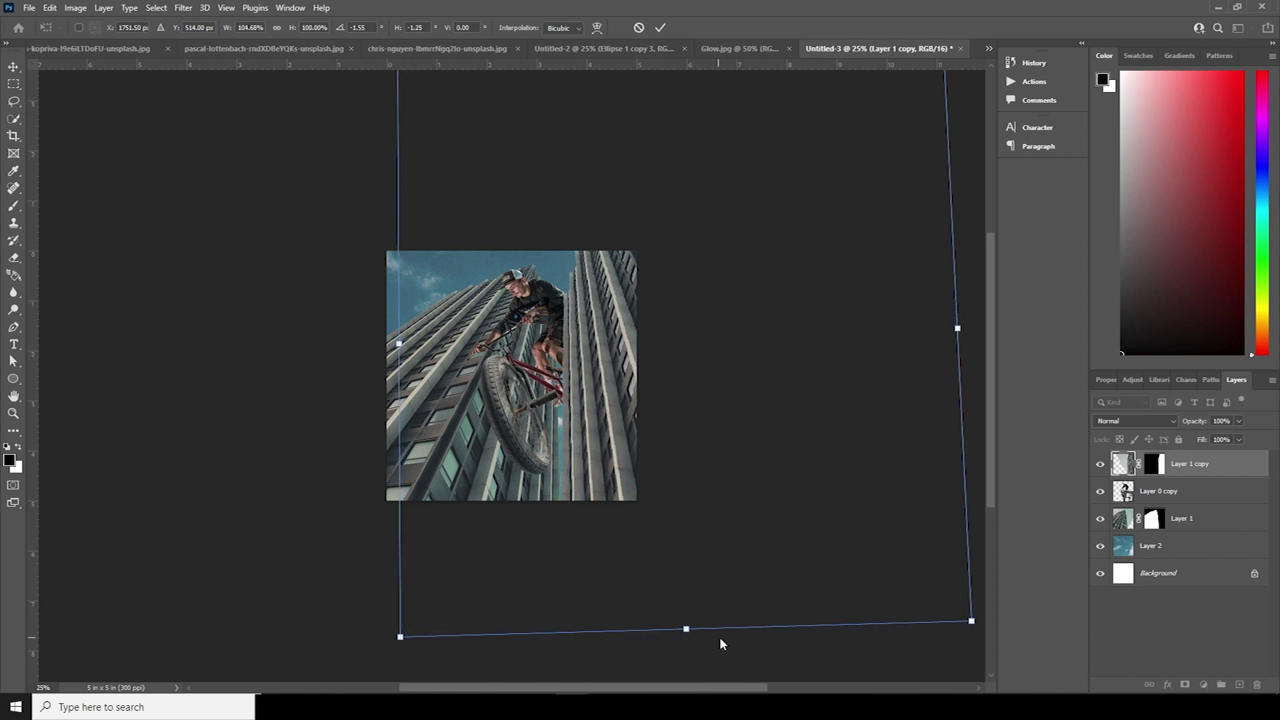
drag(698, 637, 709, 638)
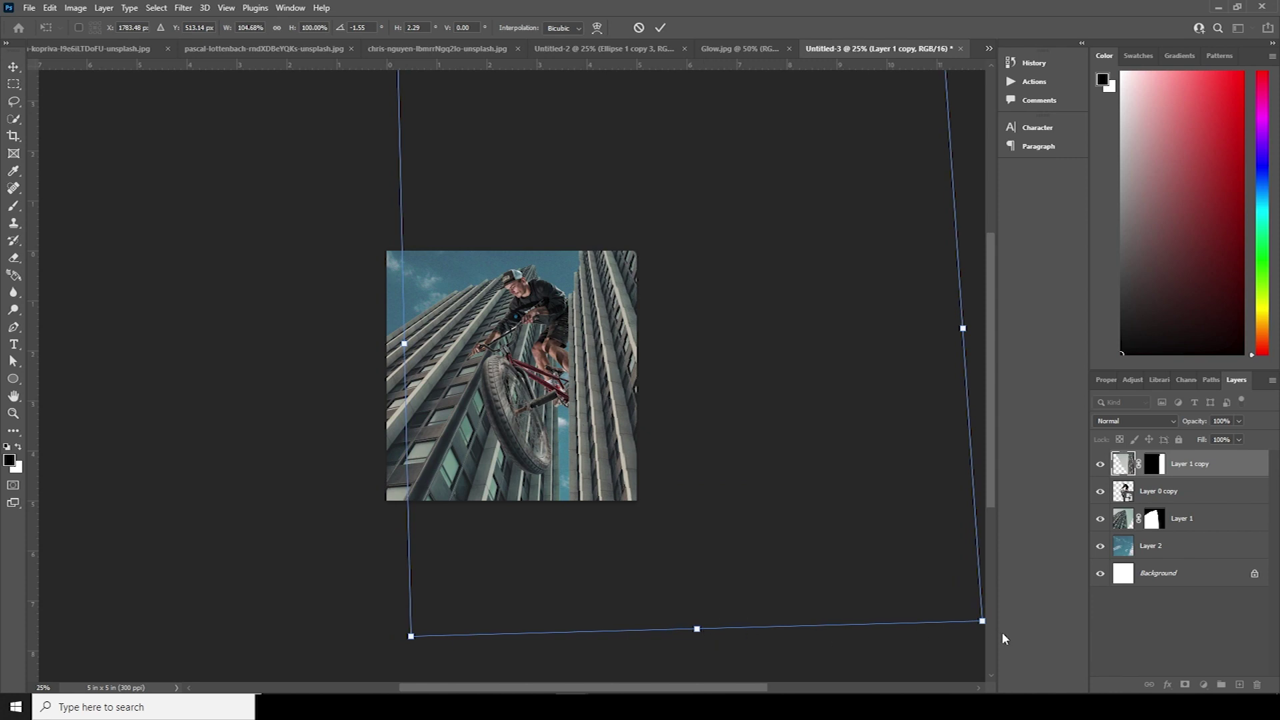
mouse_move(983, 622)
mouse_down()
mouse_move(1001, 607)
mouse_move(987, 620)
mouse_up()
Skew the right skyscraper's top and bottom edges to a horizontal skew of about 8.4° and apply the transform
scroll(309, 574, down, 1)
scroll(331, 227, up, 3)
drag(594, 214, 615, 216)
scroll(595, 446, down, 3)
drag(638, 568, 663, 558)
scroll(663, 558, up, 3)
scroll(633, 200, down, 1)
drag(634, 132, 616, 136)
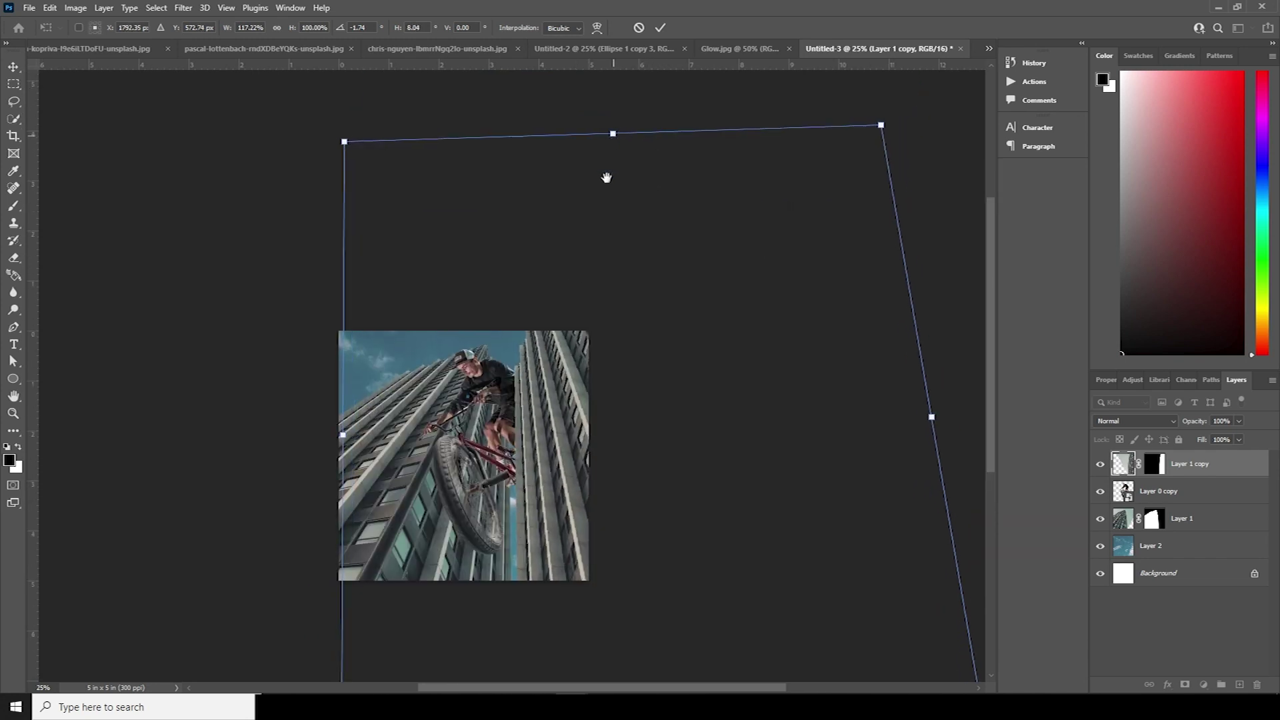
scroll(592, 300, down, 3)
drag(663, 579, 666, 580)
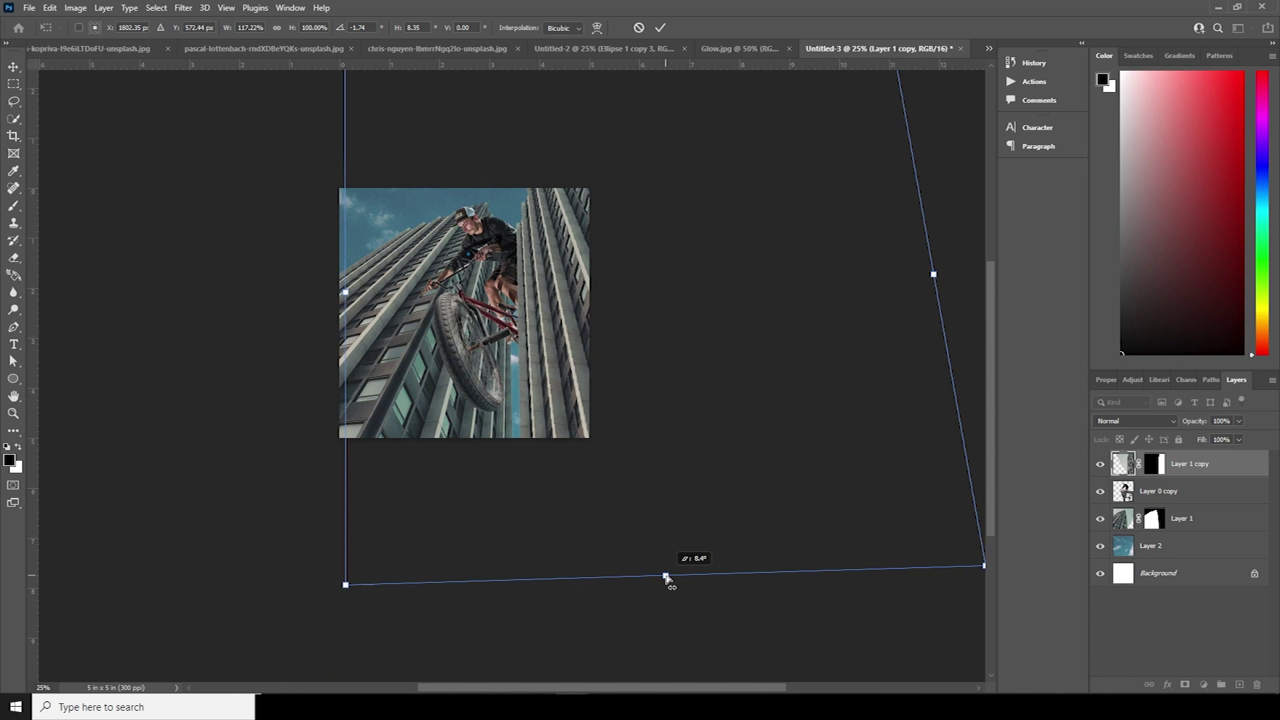
key(Return)
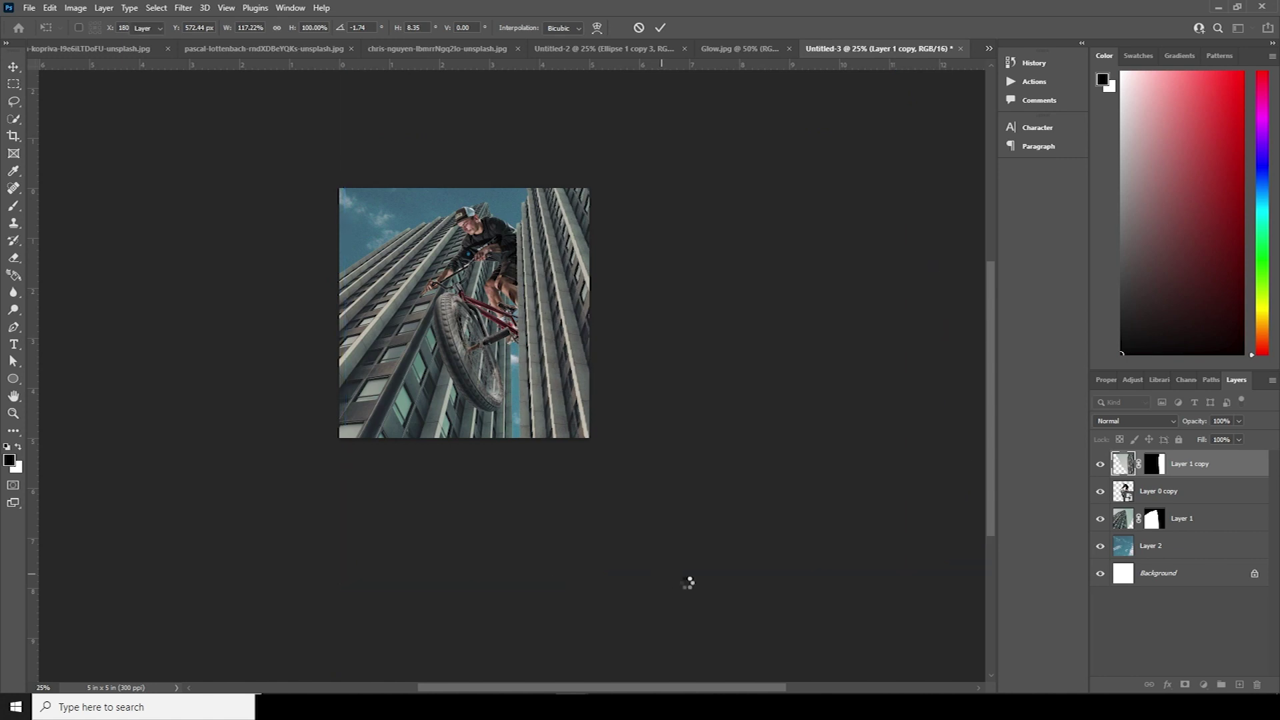
Add a new empty layer directly above the left skyscraper layer and activate the Brush tool
key(ctrl+minus)
key(ctrl+minus)
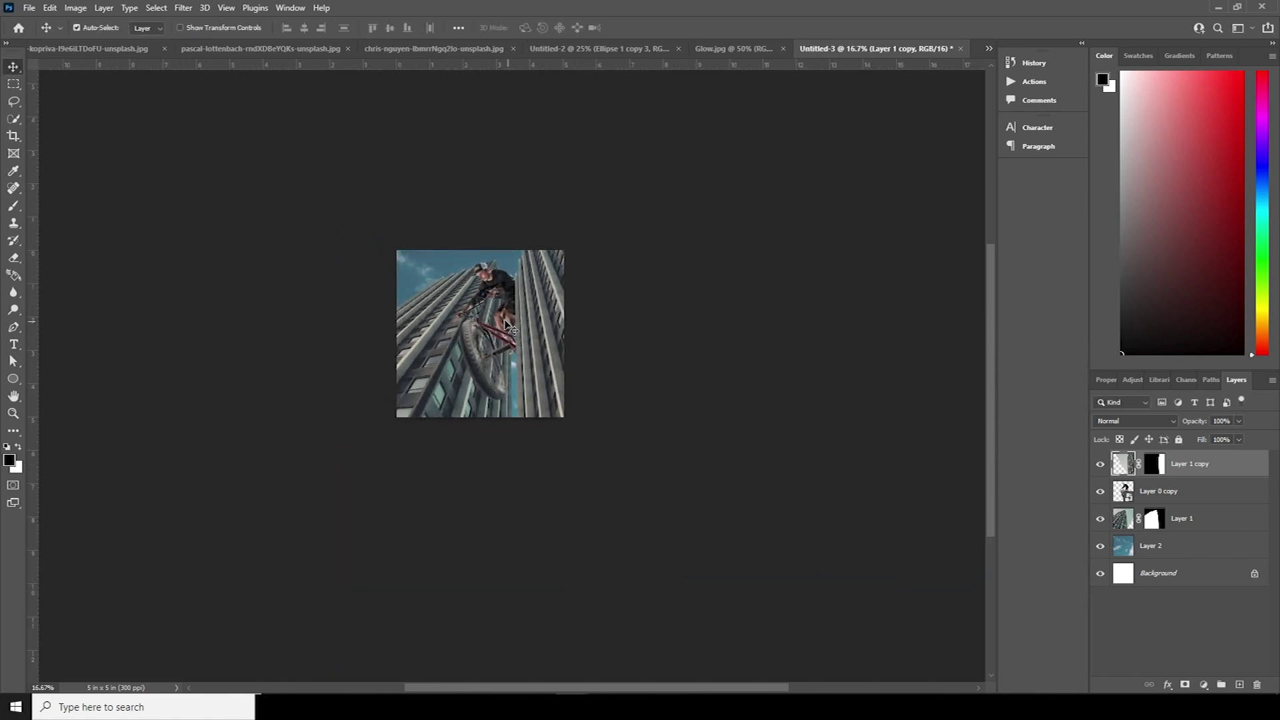
scroll(534, 400, up, 2)
scroll(530, 441, up, 2)
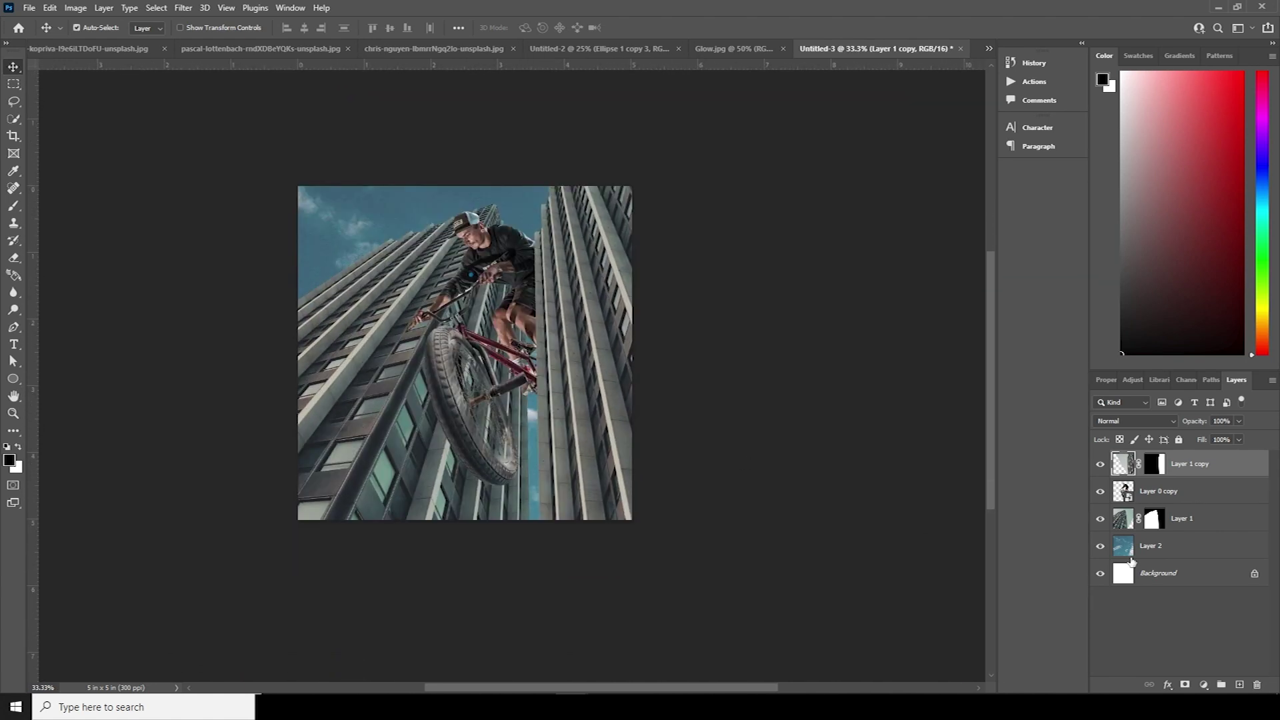
click(1125, 522)
click(1239, 685)
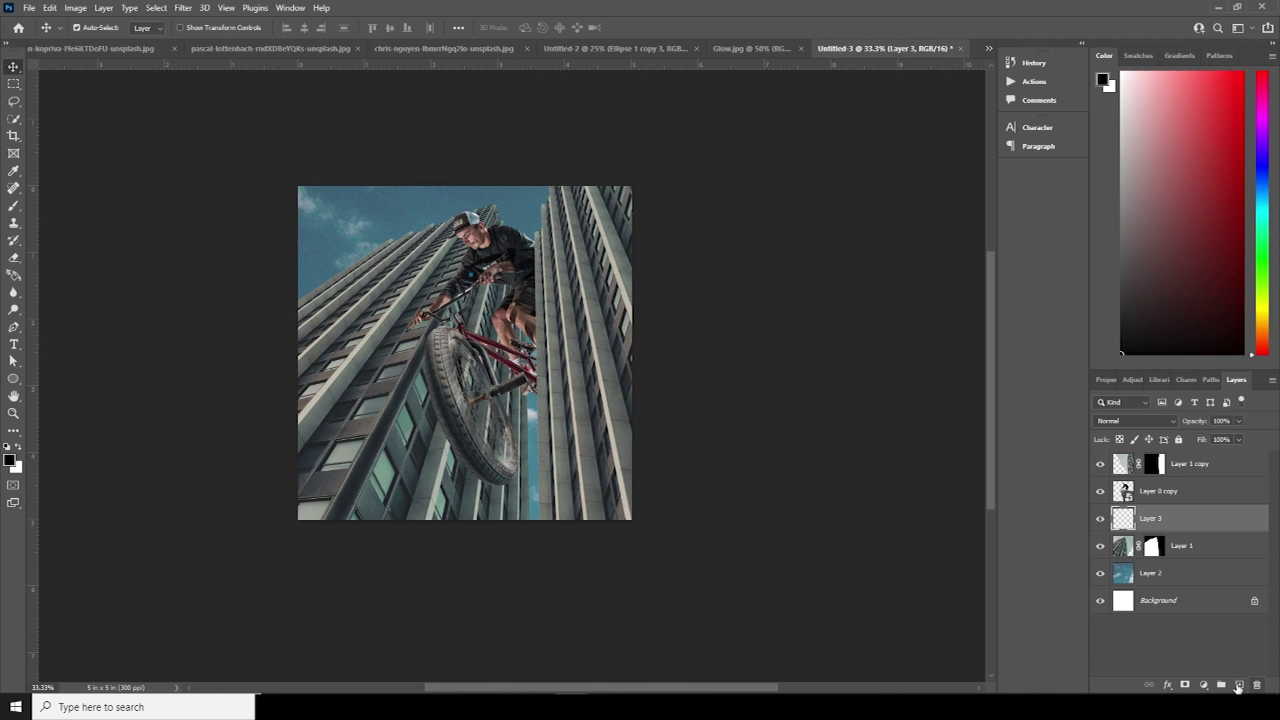
key(b)
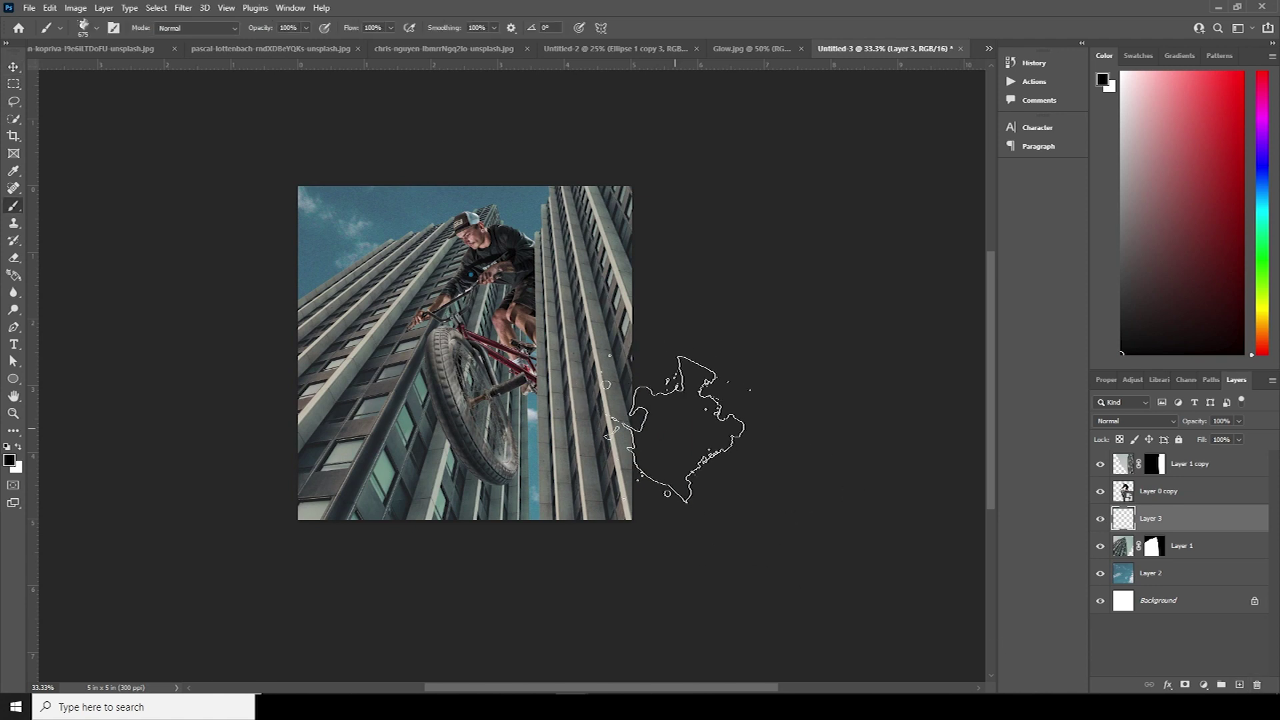
Choose the Soft Round Pressure Size preset from the General Brushes for the brush
click(94, 29)
drag(190, 289, 188, 181)
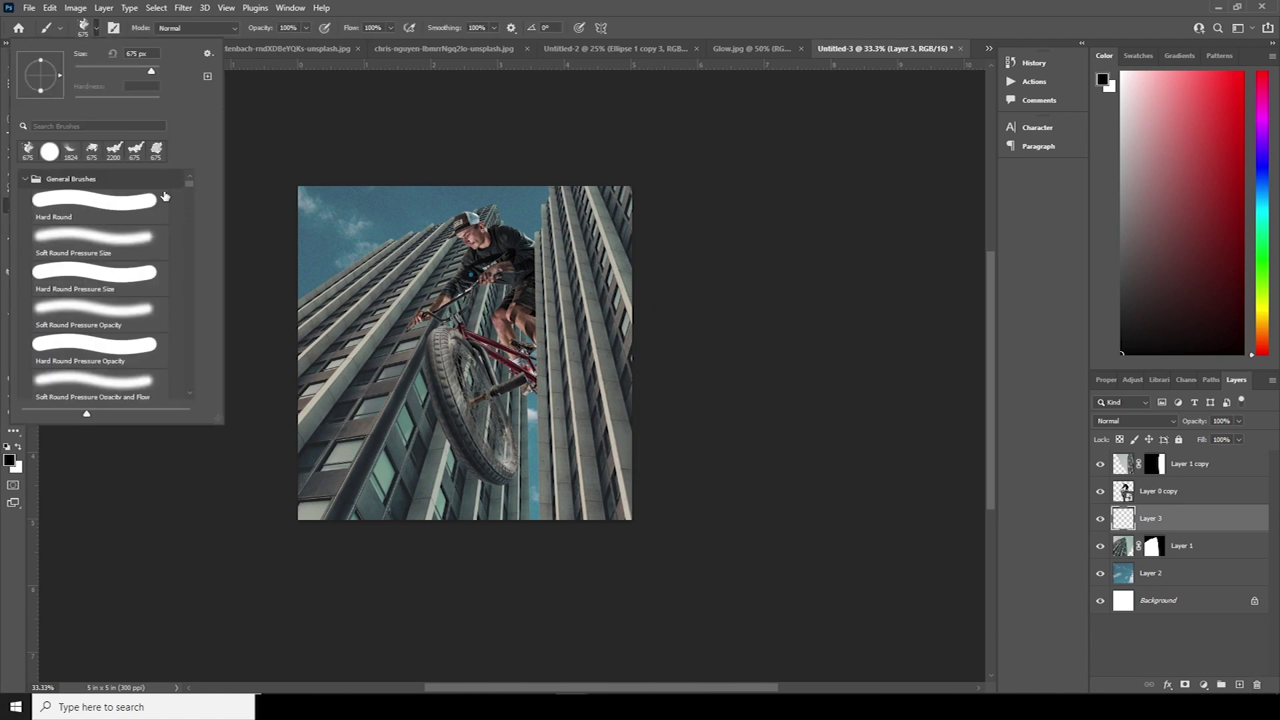
double_click(140, 238)
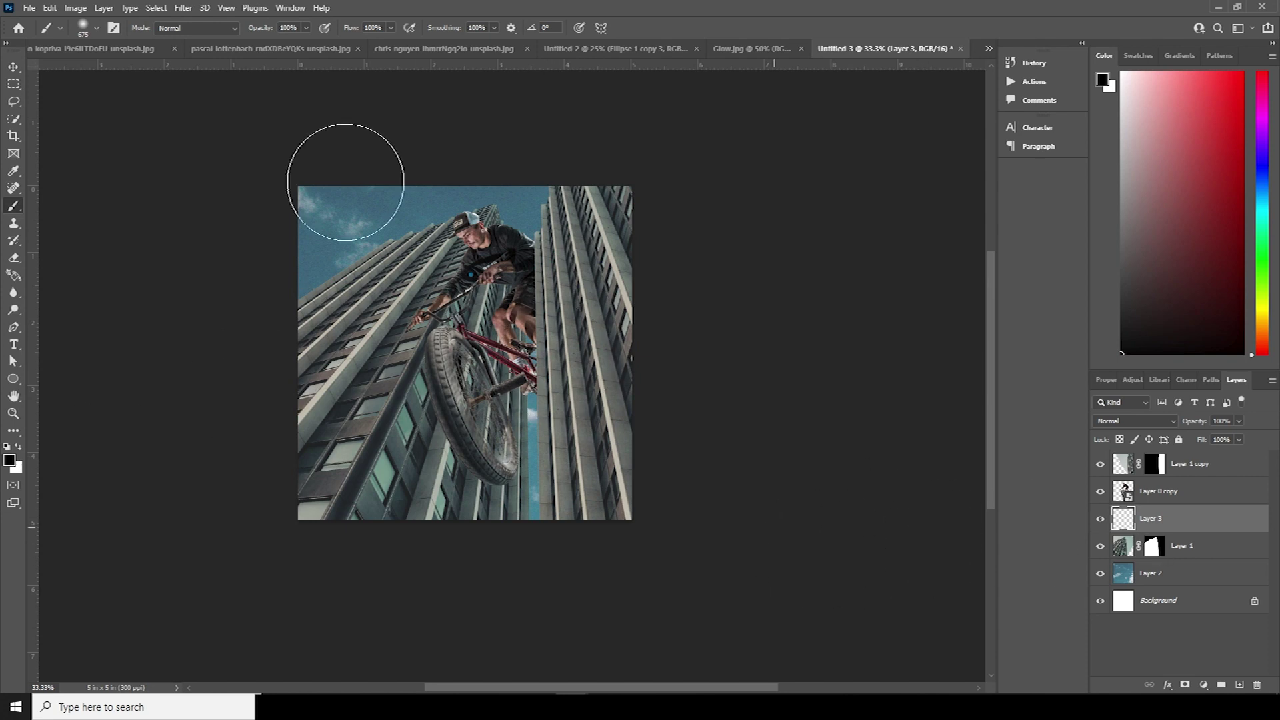
Fill the new empty layer above the left skyscraper with 50% Gray
click(50, 7)
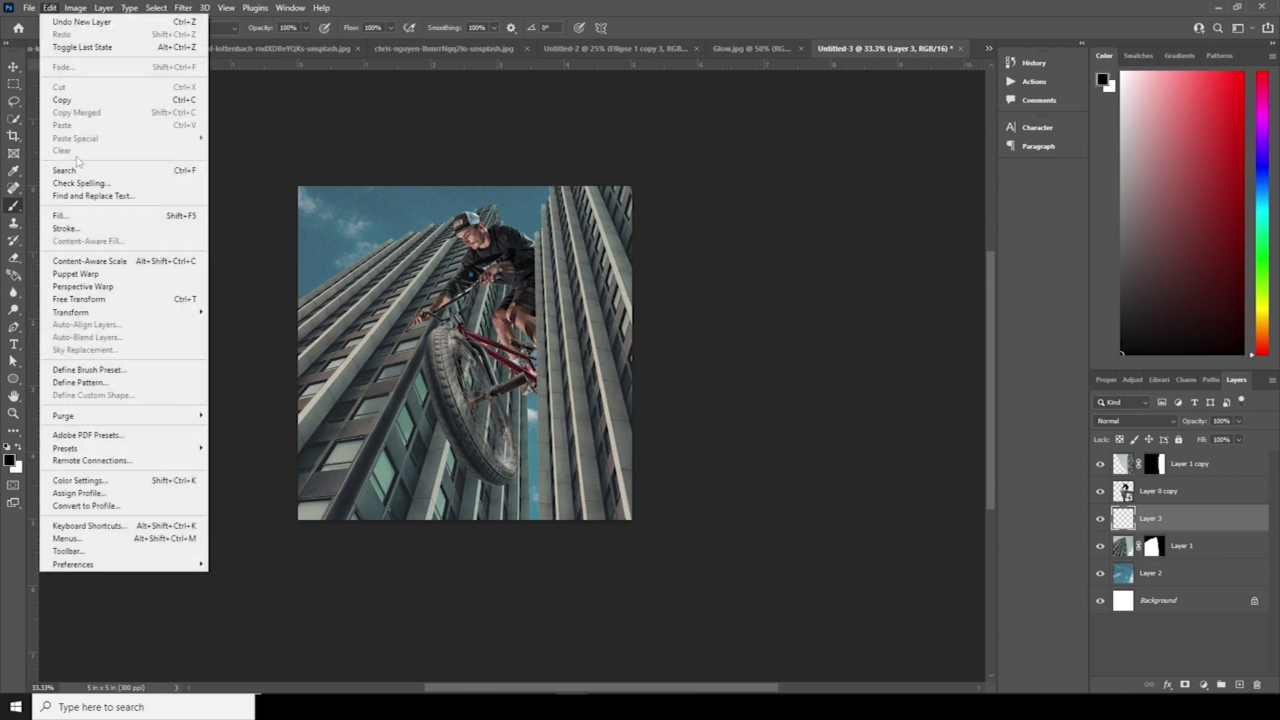
click(66, 217)
click(722, 179)
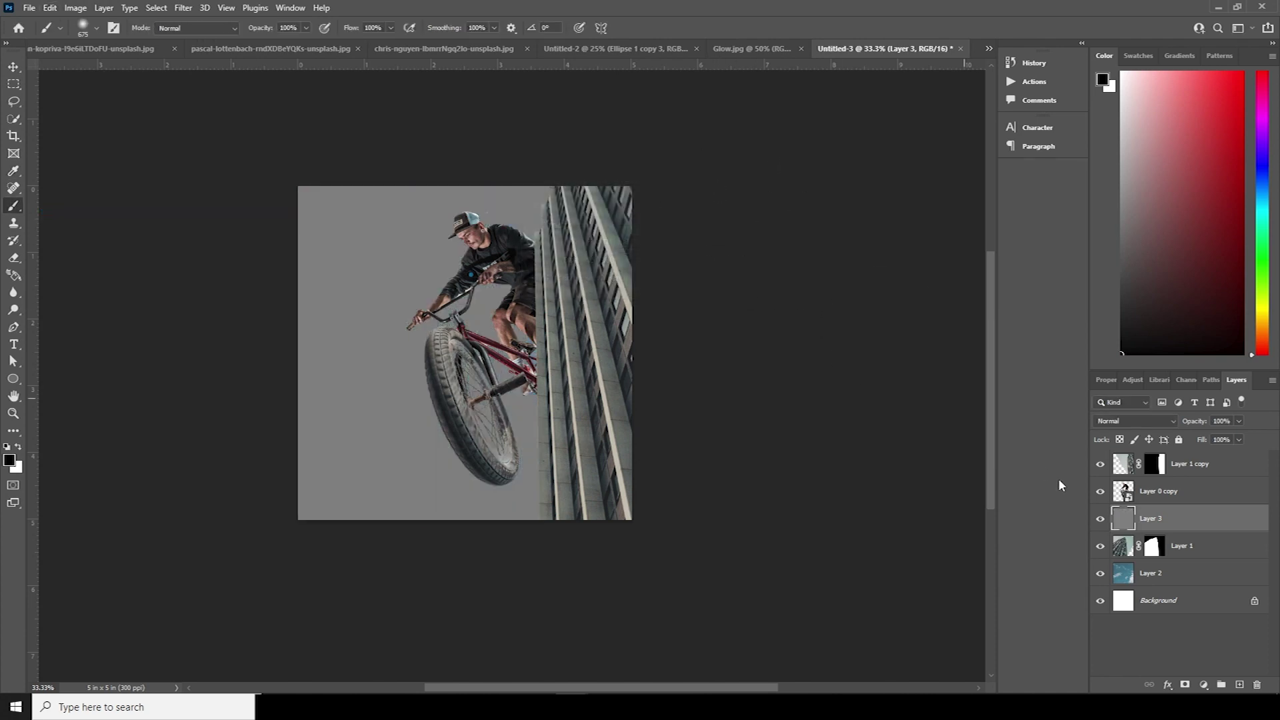
Clip the gray layer to the left skyscraper layer and set its blend mode to Soft Light
right_click(1182, 526)
click(1044, 385)
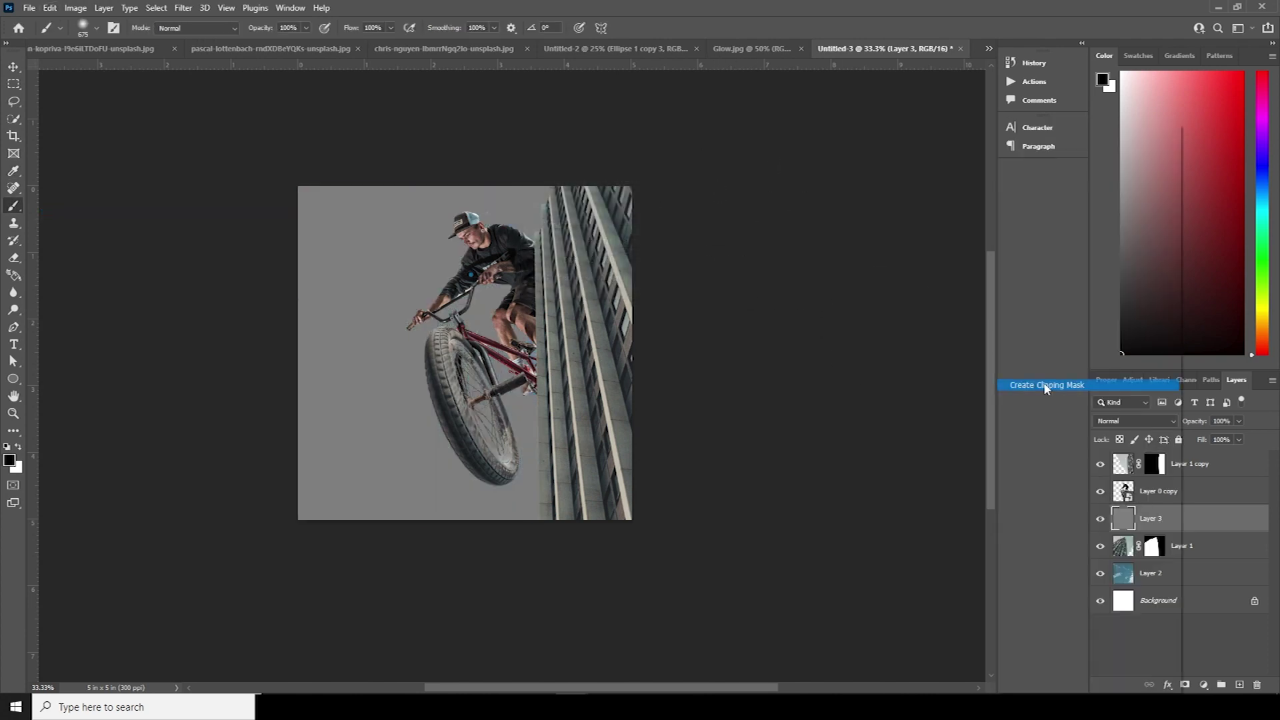
click(1118, 423)
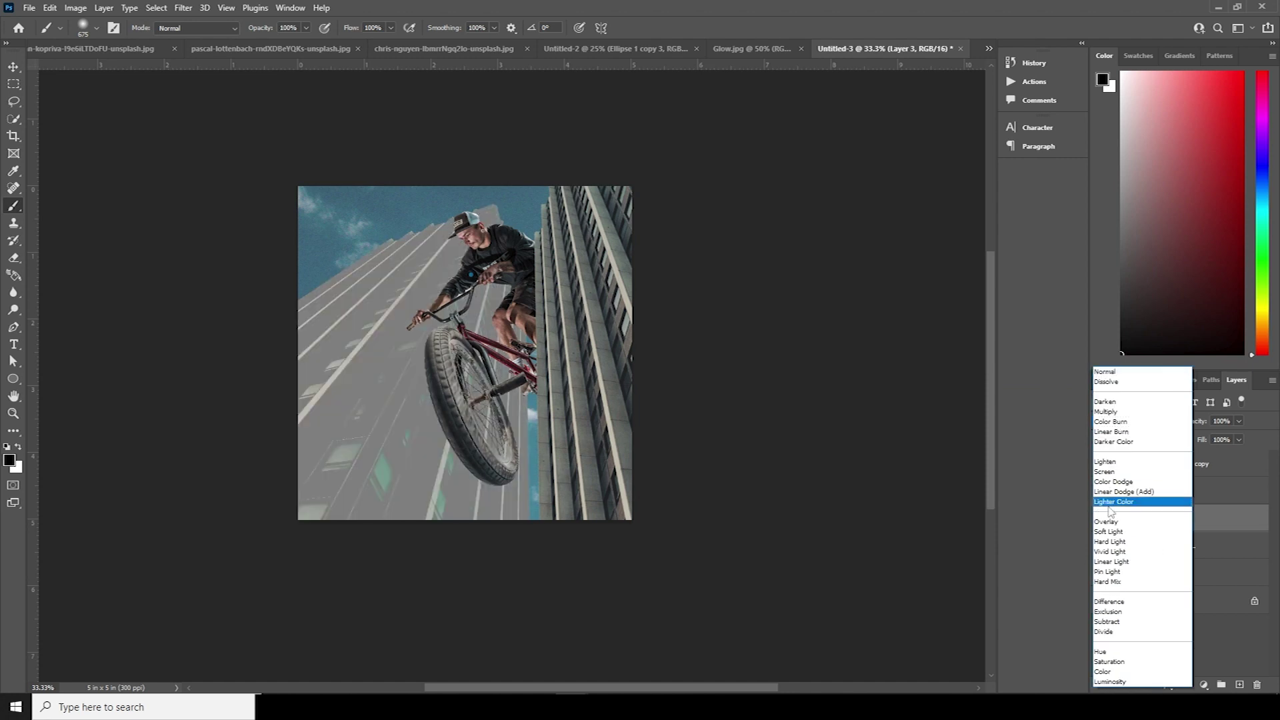
click(1109, 549)
Darken the left skyscraper's facade behind the rider and bike down to its base with the Burn tool on the clipped gray layer
mouse_move(14, 380)
mouse_down()
mouse_move(38, 393)
mouse_move(60, 438)
mouse_up()
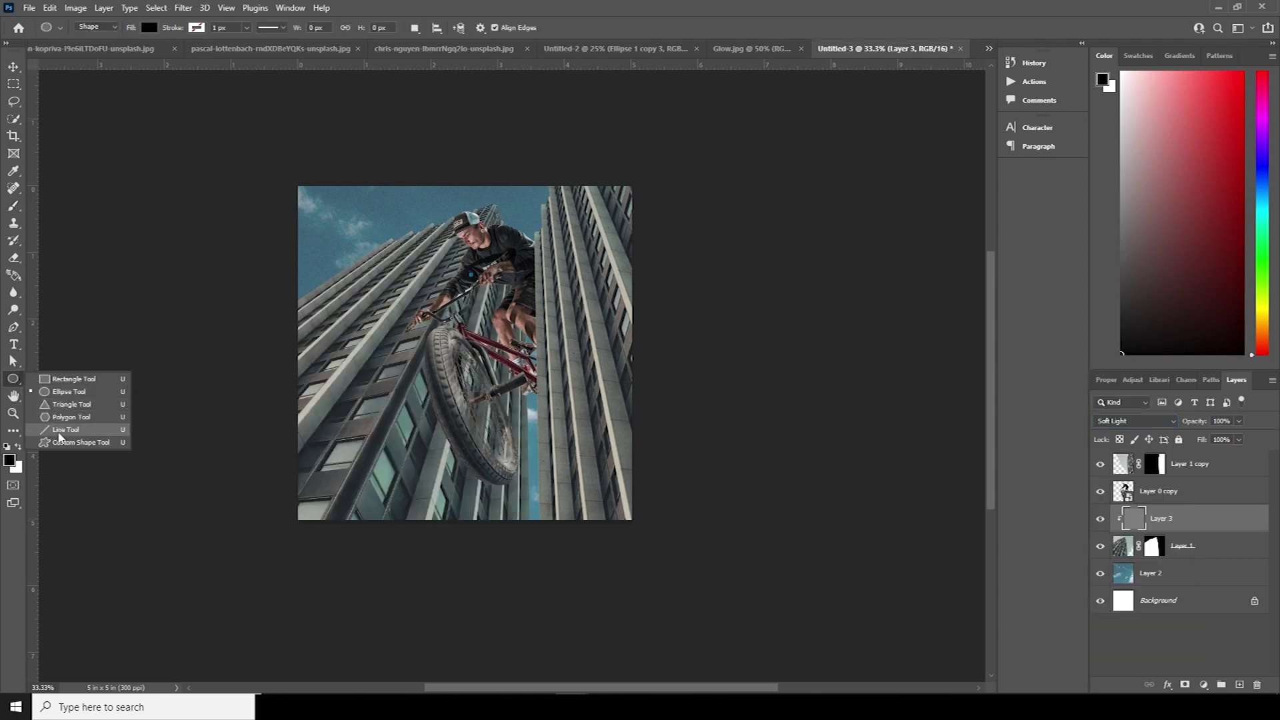
click(13, 293)
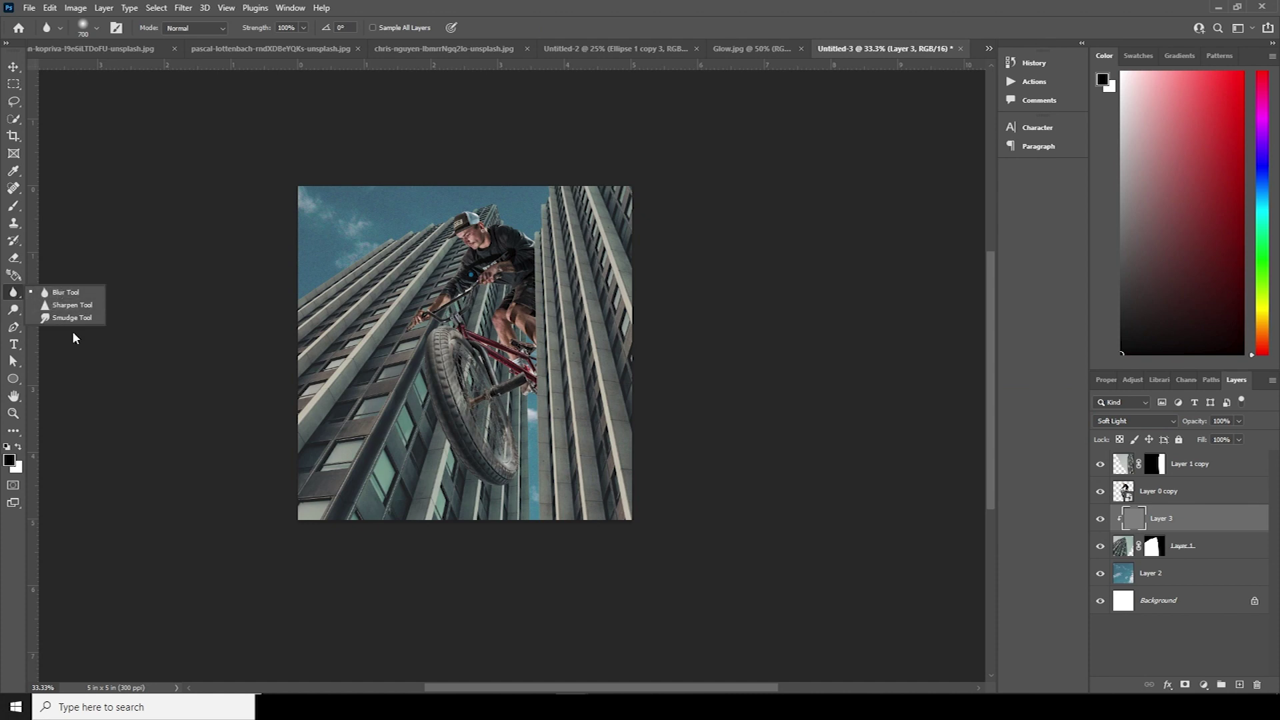
click(16, 311)
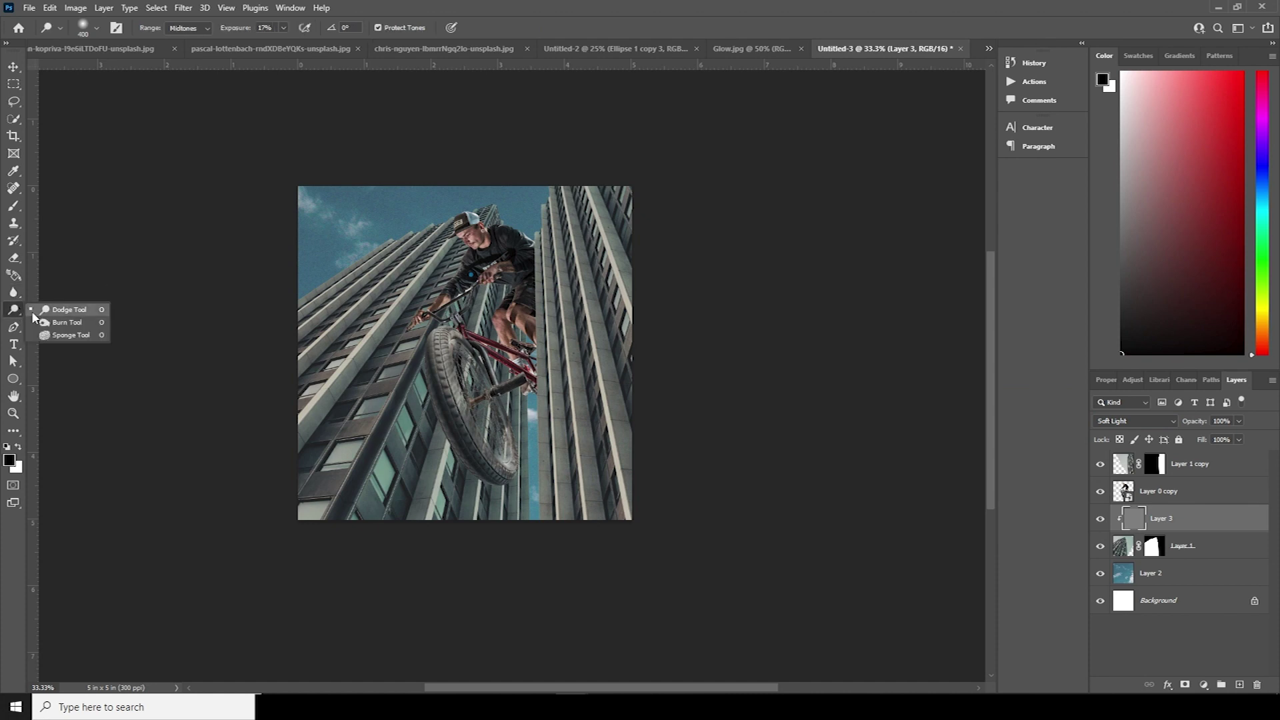
click(67, 322)
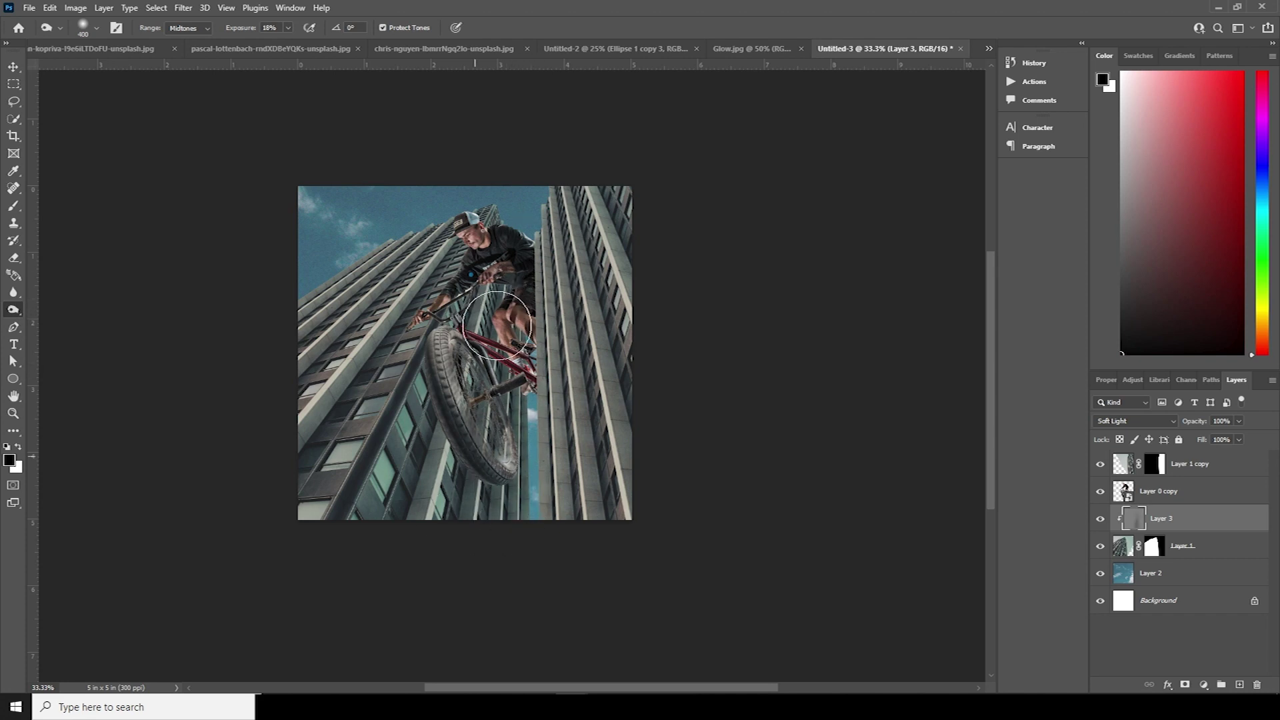
mouse_move(460, 431)
mouse_down()
mouse_move(476, 395)
mouse_move(451, 503)
mouse_move(490, 442)
mouse_up()
mouse_move(532, 386)
mouse_down()
mouse_move(471, 458)
mouse_move(501, 247)
mouse_move(460, 500)
mouse_move(413, 561)
mouse_move(494, 249)
mouse_move(474, 537)
mouse_move(452, 509)
mouse_move(512, 538)
mouse_up()
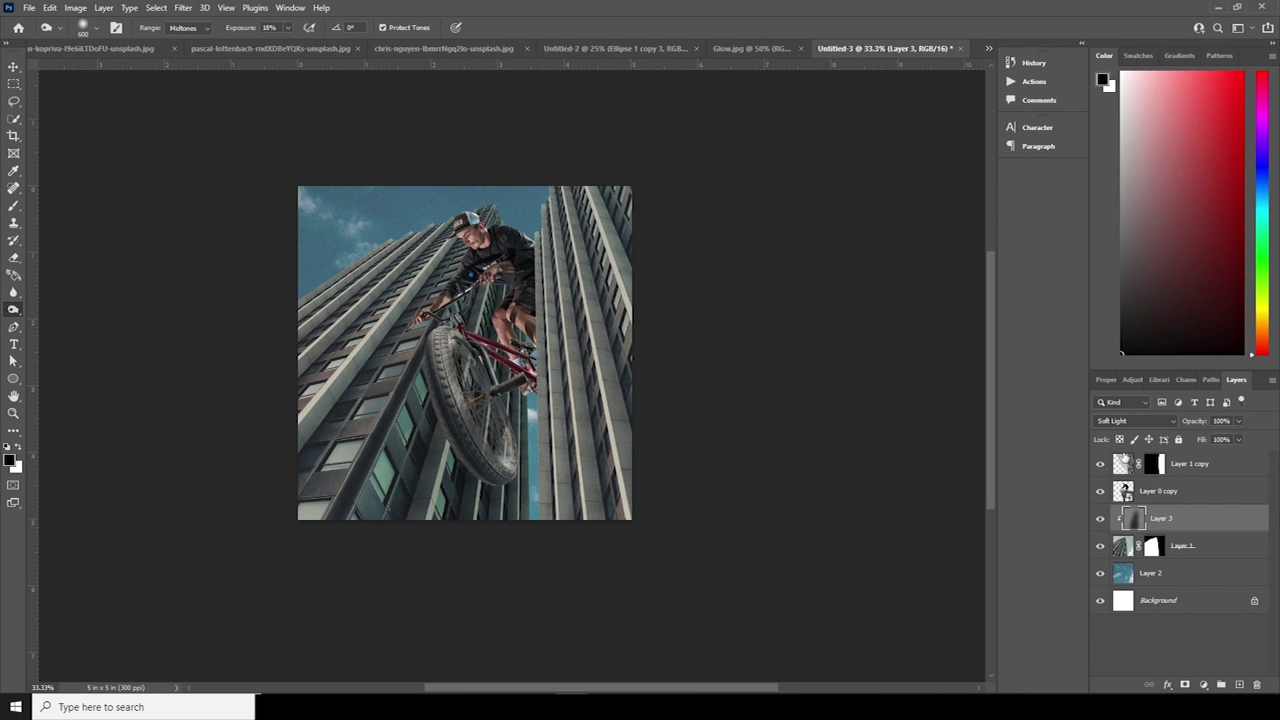
Add a new layer above the right skyscraper and fill it with 50% Gray
click(1124, 457)
click(1238, 685)
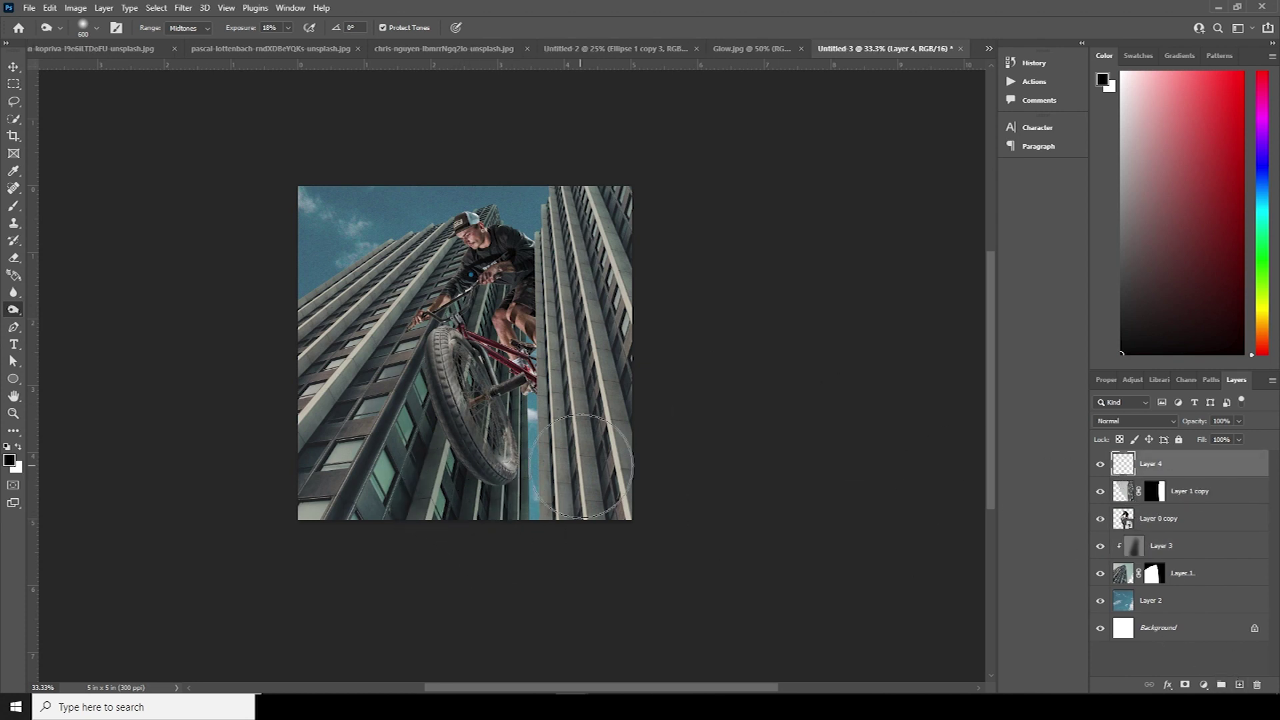
click(50, 7)
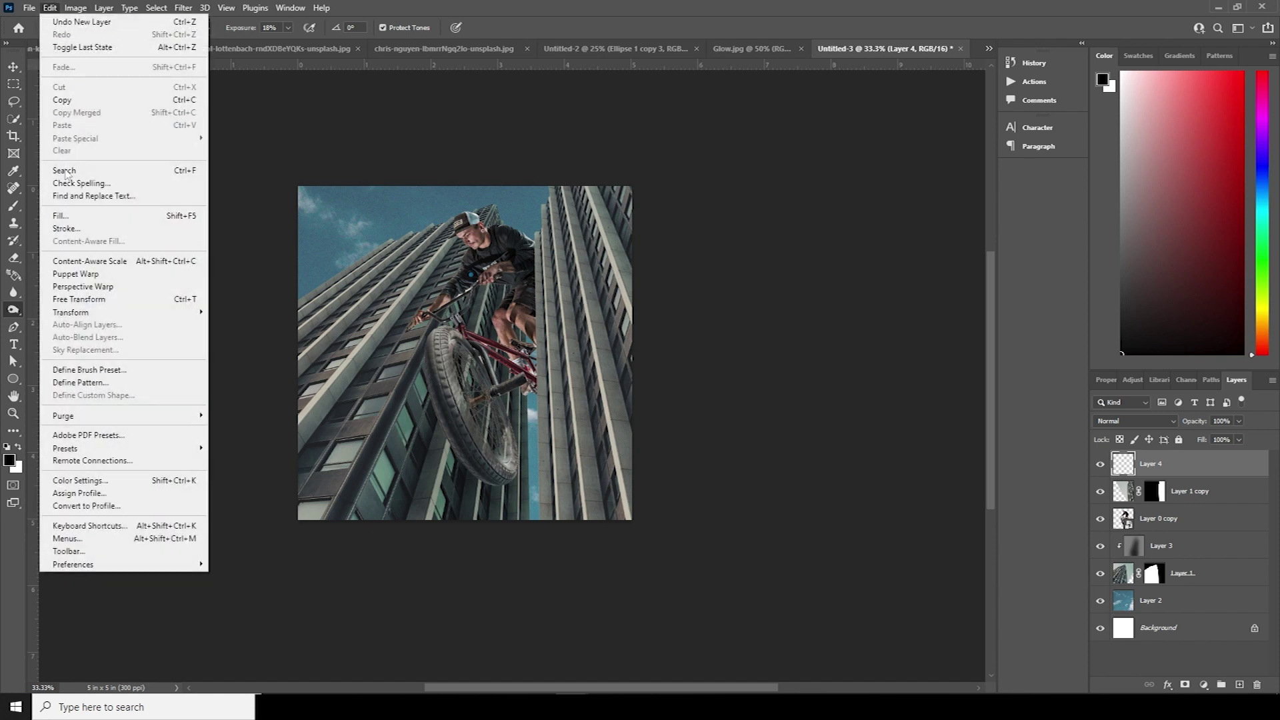
click(74, 215)
click(720, 179)
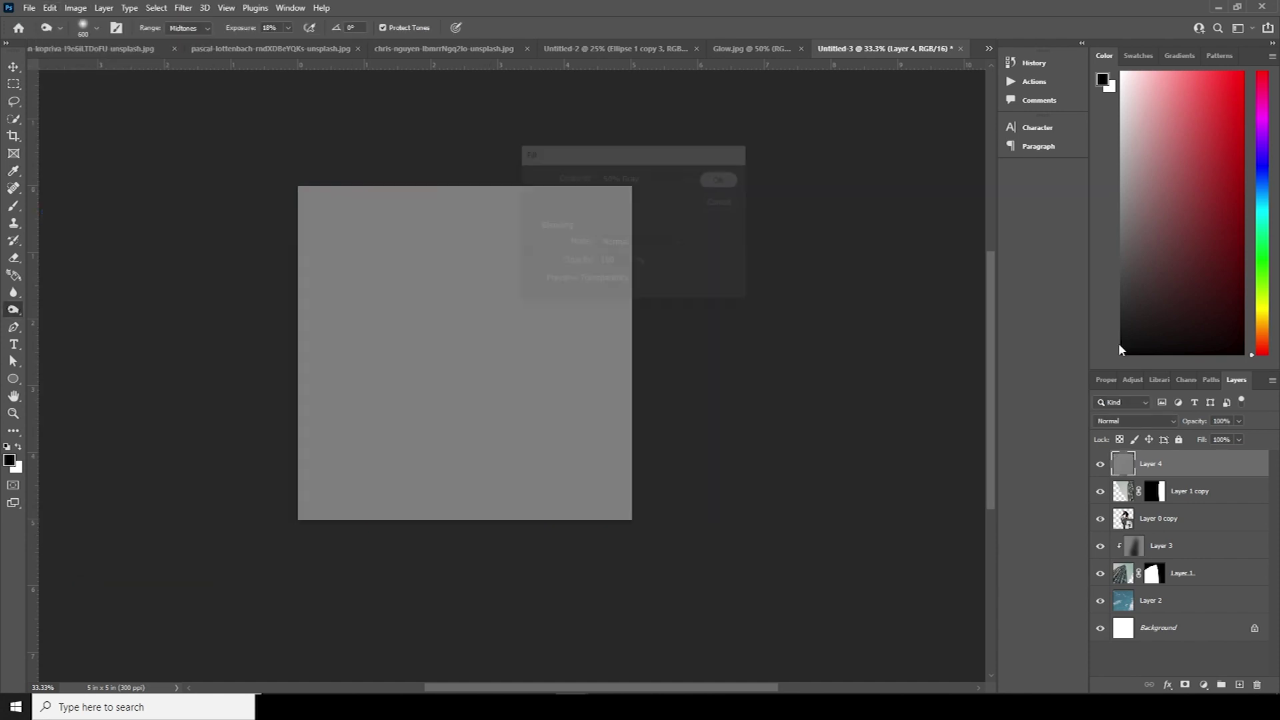
Set the new gray layer's blend mode to Overlay and clip it to the right skyscraper layer
click(1134, 420)
click(1107, 522)
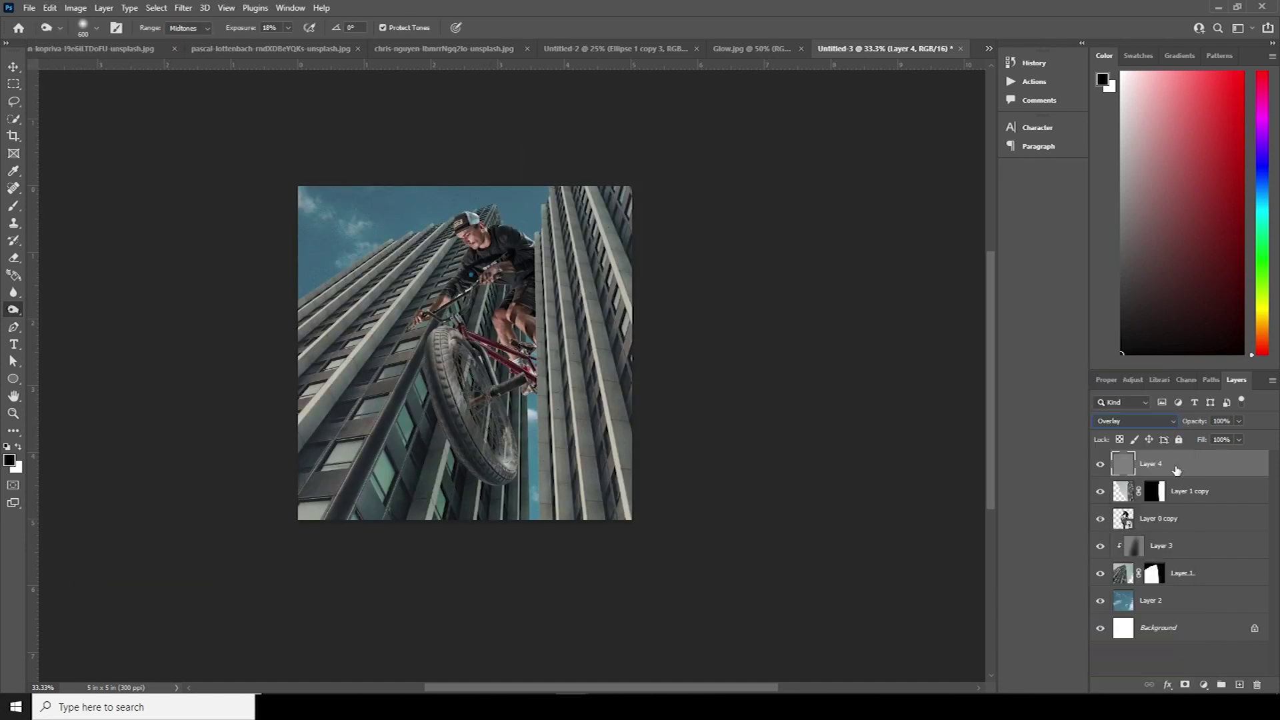
right_click(1177, 467)
click(1030, 385)
Brighten the right skyscraper's upper part and inner edge with the Dodge tool, enlarging the brush to 500 px
right_click(8, 312)
click(66, 309)
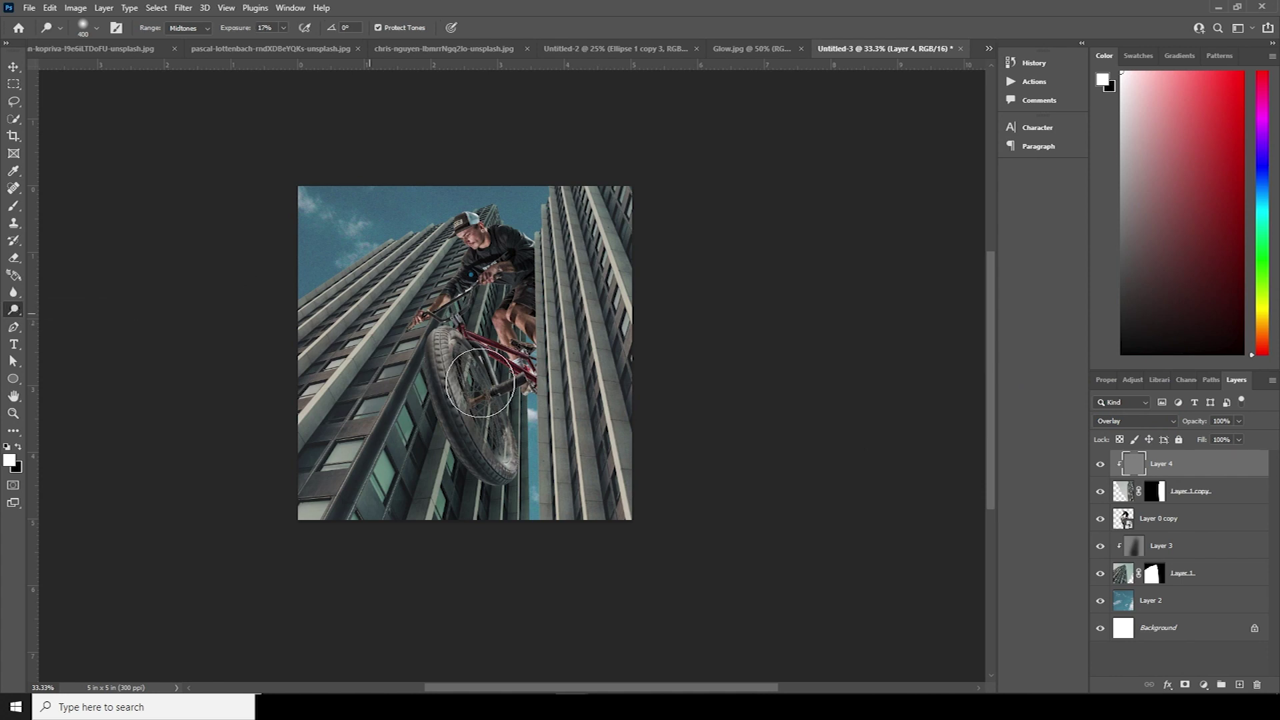
mouse_move(549, 238)
mouse_down()
mouse_move(587, 515)
mouse_move(590, 346)
mouse_move(617, 237)
mouse_move(601, 237)
mouse_move(630, 294)
mouse_move(591, 197)
mouse_up()
key(bracketright)
key(bracketright)
key(bracketright)
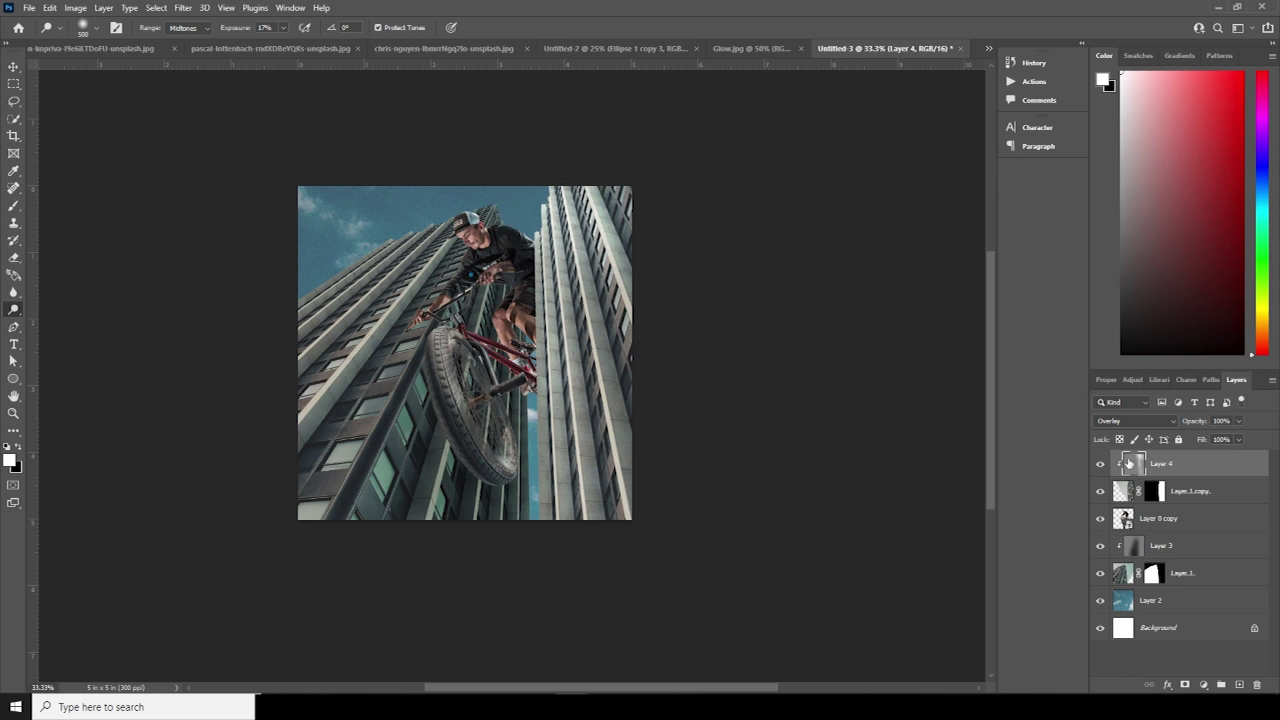
Add a layer at the top of the stack filled with 50% Gray and set its blend mode to Soft Light
click(1240, 686)
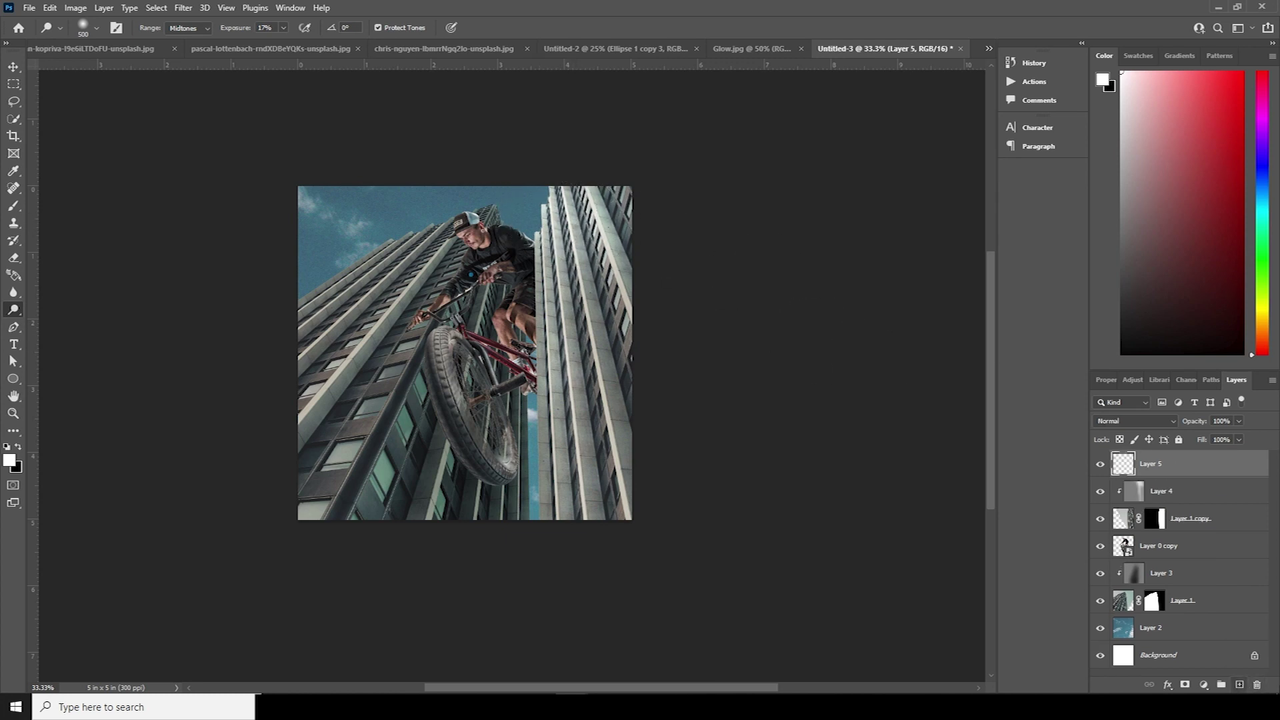
click(50, 8)
click(62, 215)
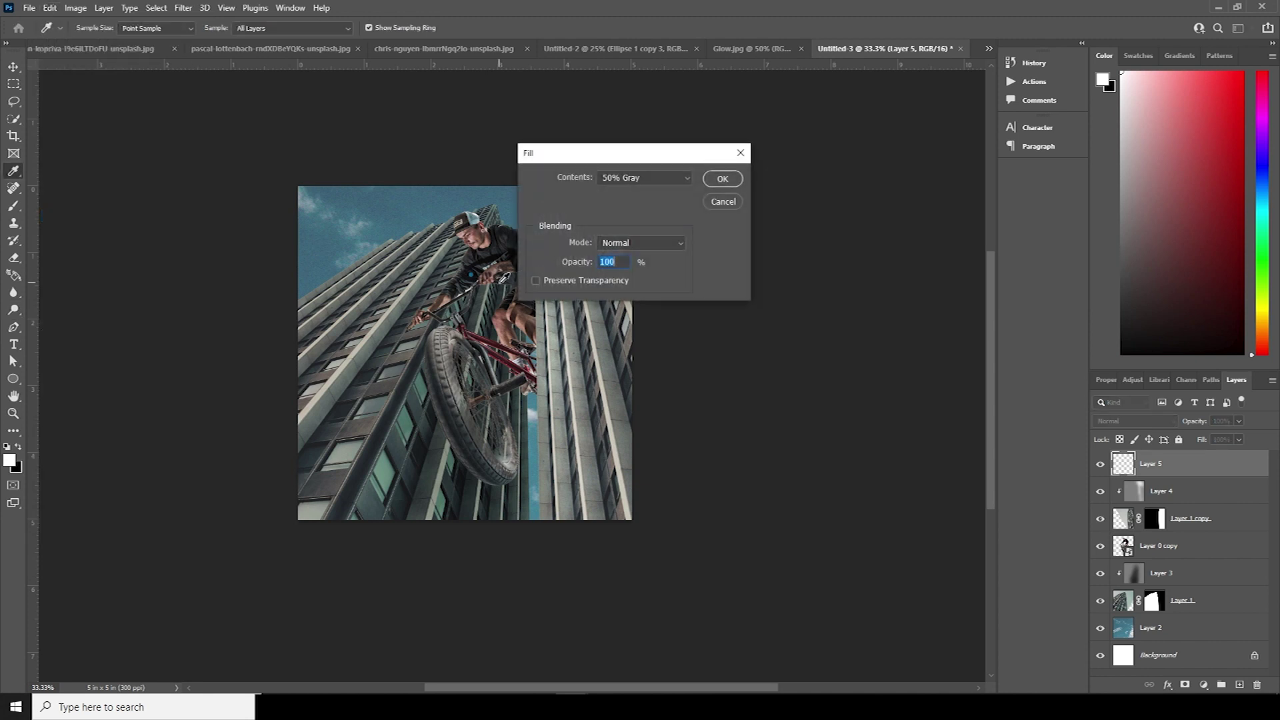
click(725, 183)
click(1140, 420)
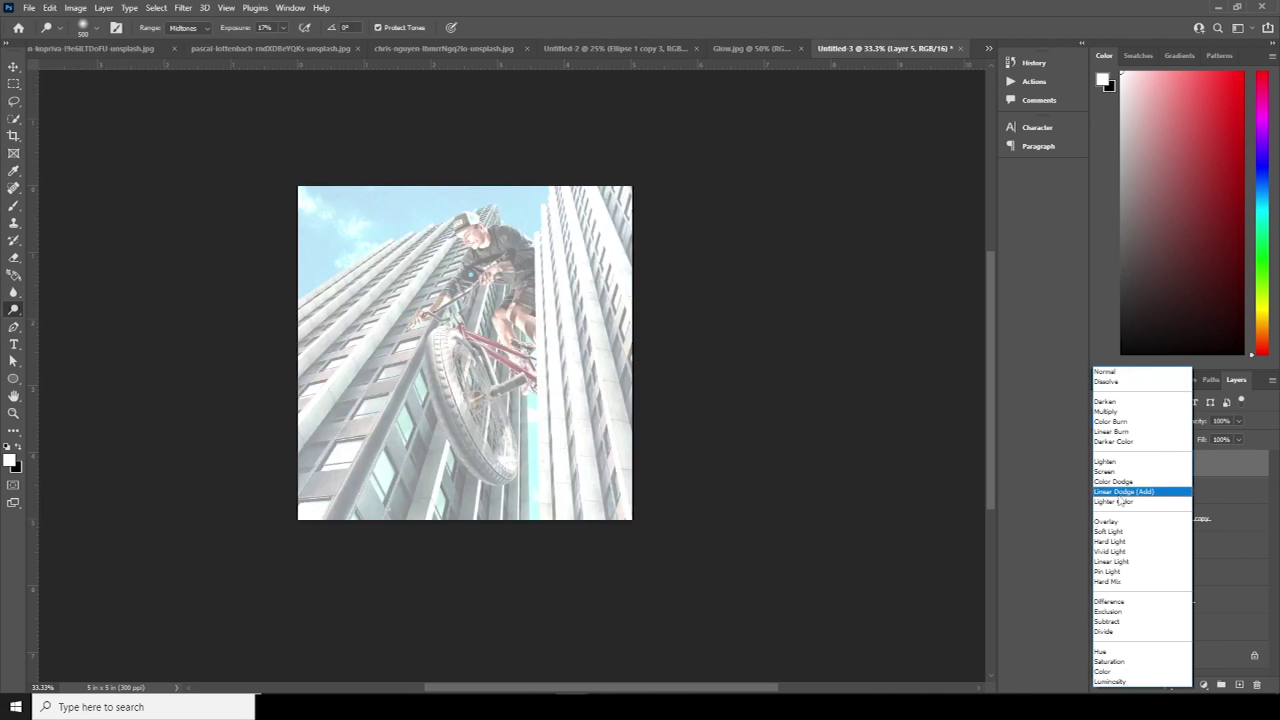
click(1110, 531)
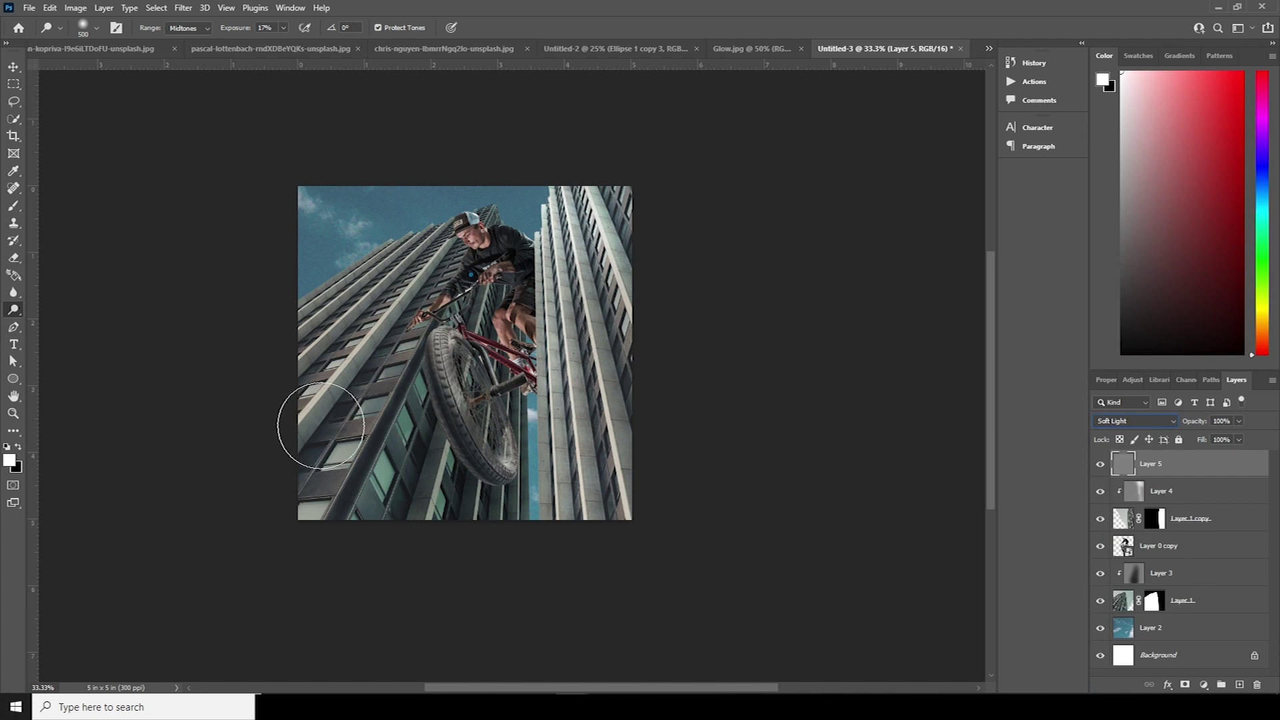
Brighten highlights on the rider and bike with the Dodge tool on the top gray layer, reducing the brush to 175 px
right_click(14, 314)
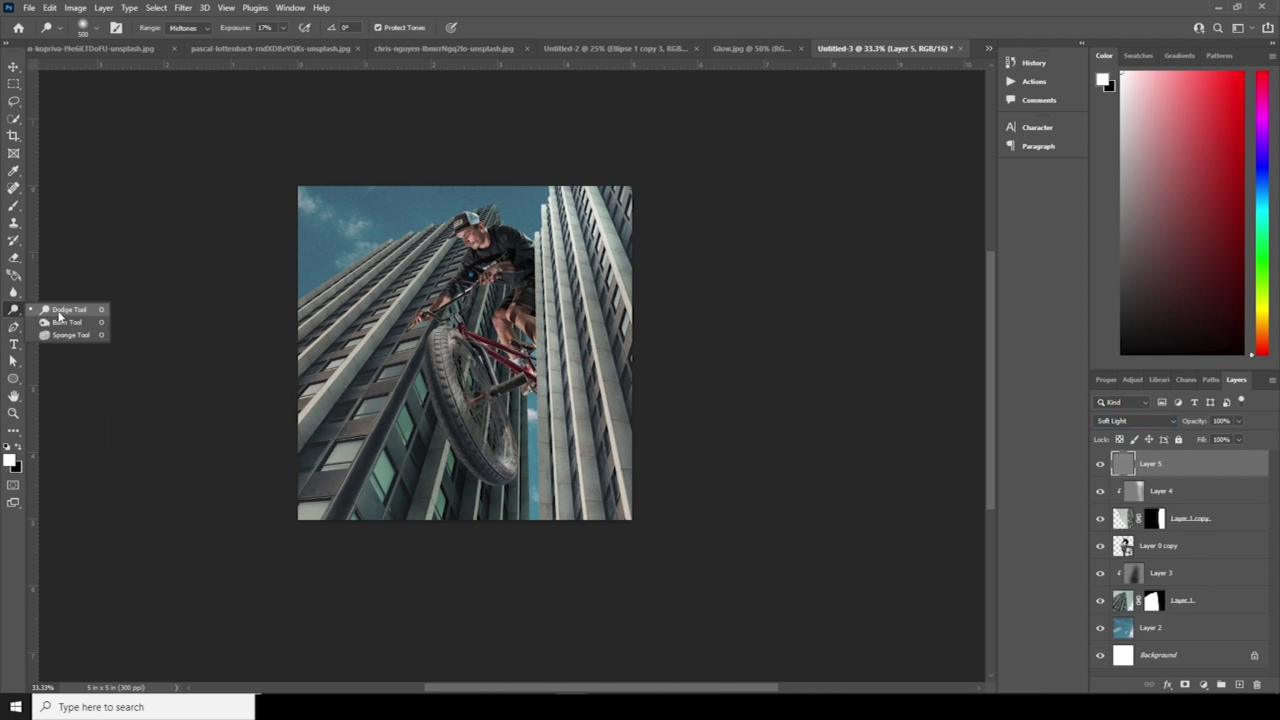
click(63, 310)
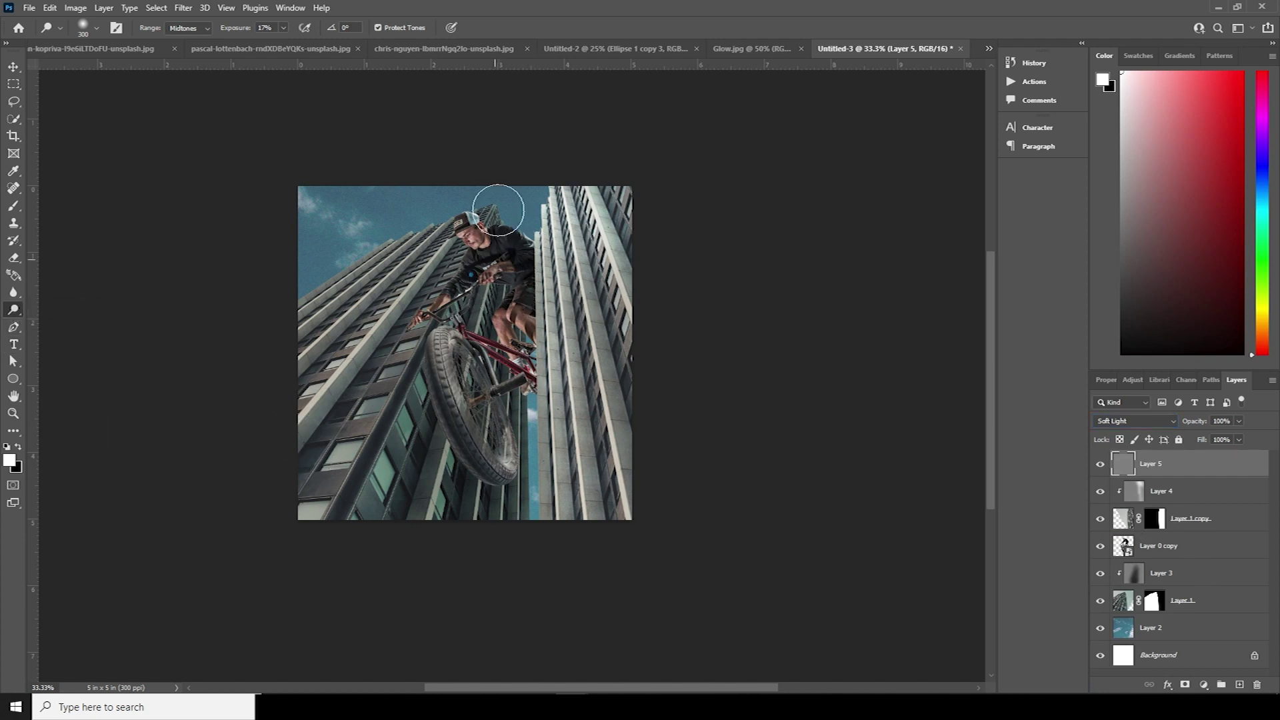
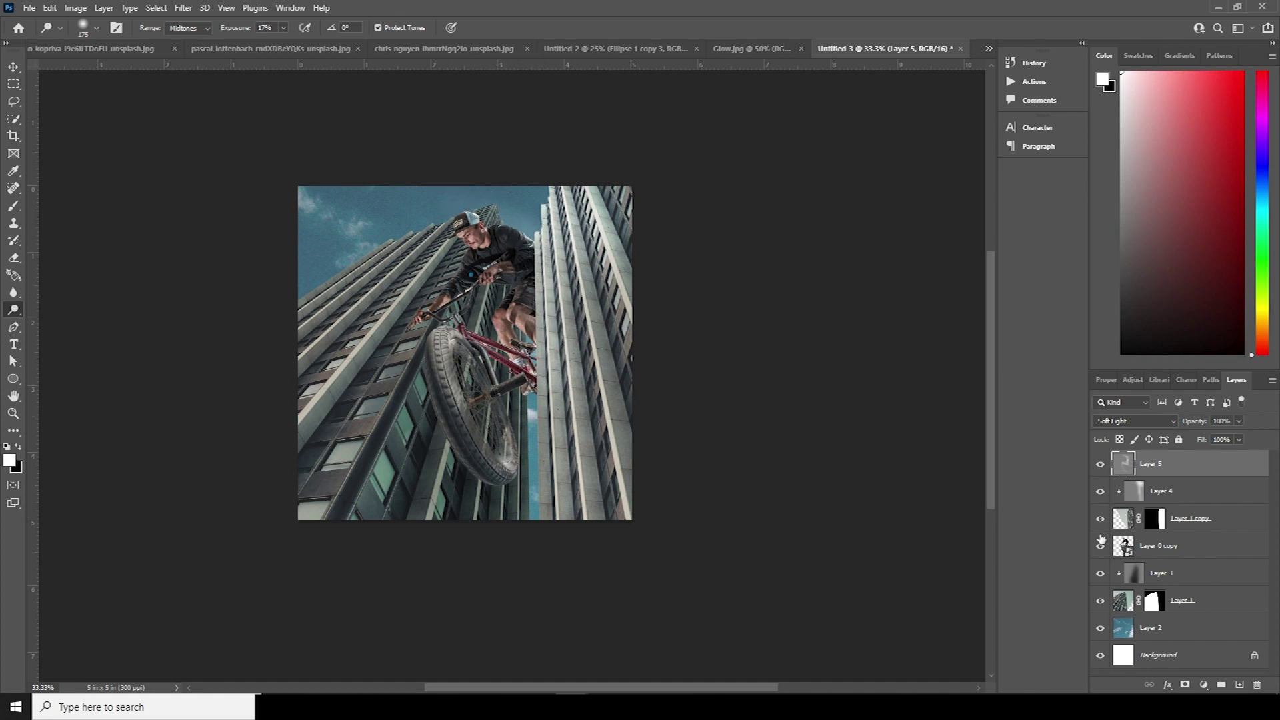
Add a new layer above the rider and paint a soft black shadow along the right skyscraper's inner edge, from top to bottom
click(1125, 550)
click(1239, 685)
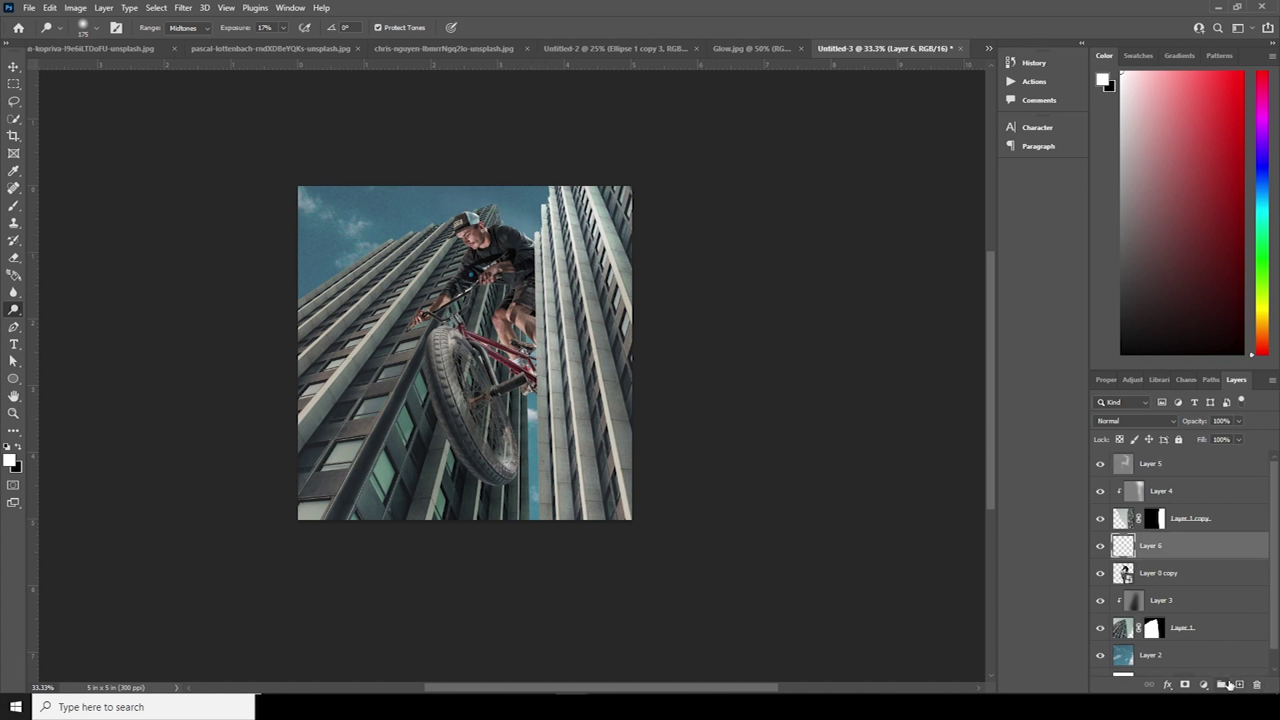
key(b)
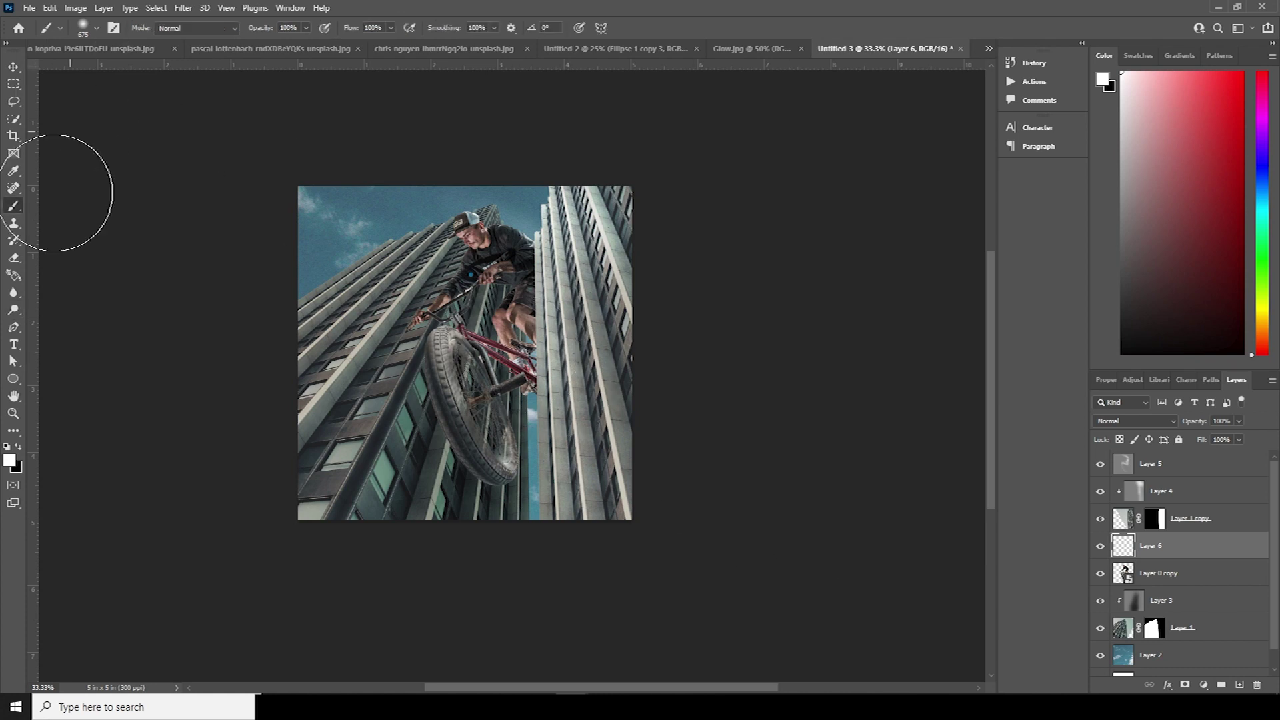
click(19, 446)
mouse_move(558, 213)
mouse_down()
mouse_move(574, 594)
mouse_move(566, 229)
mouse_move(599, 624)
mouse_up()
Lower the black shadow layer's opacity to 54%
click(1240, 422)
click(1205, 437)
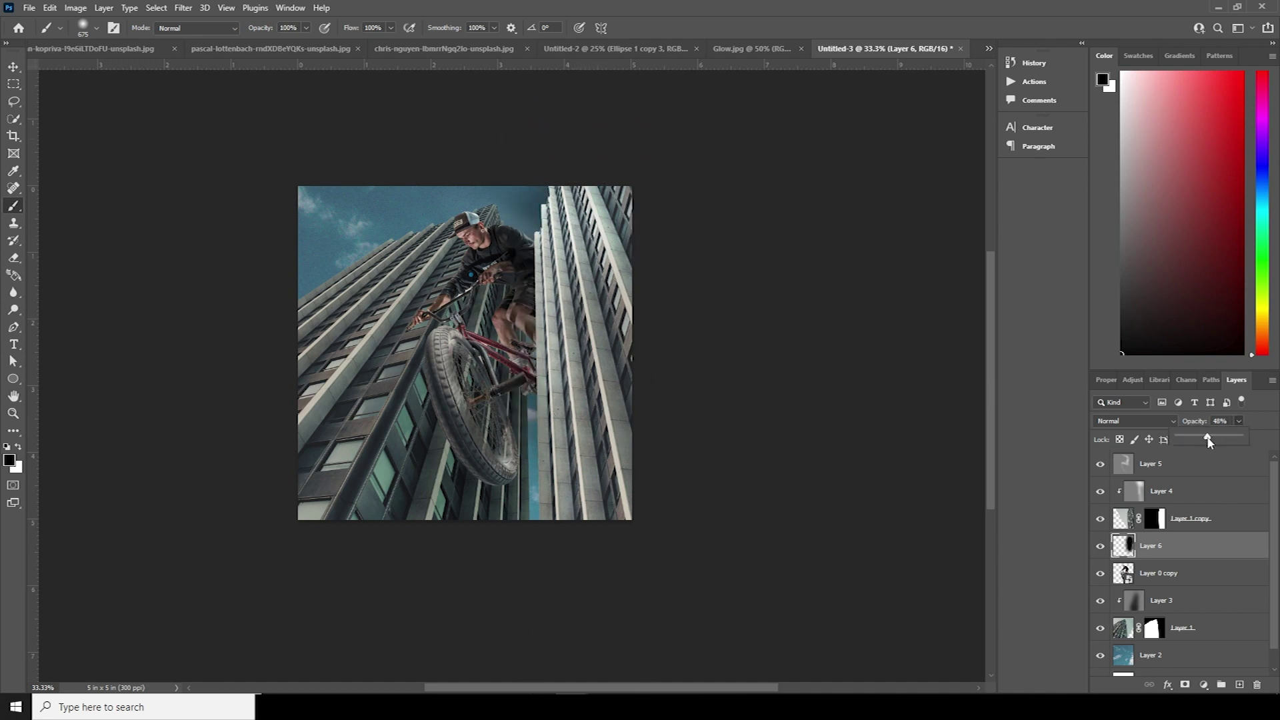
click(1080, 470)
Erase the excess shadow over the sky and the area below the bike with a soft 500 px Eraser
key(e)
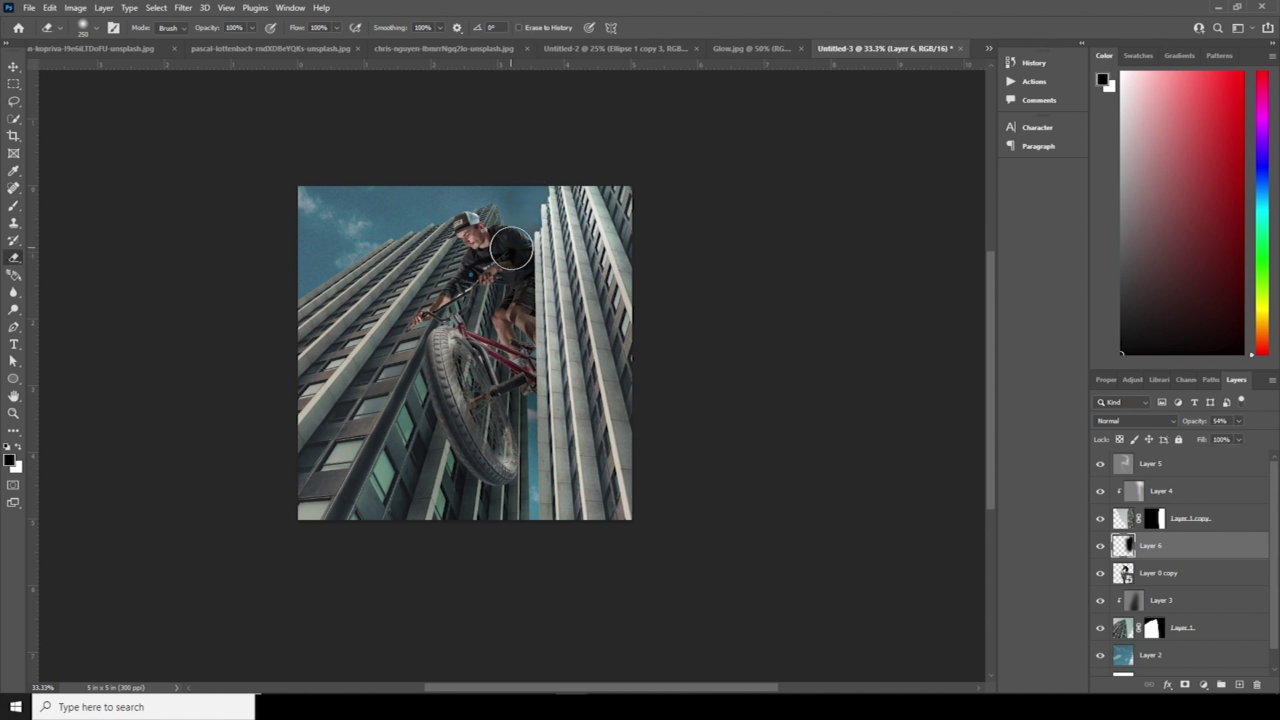
key(bracketright)
key(bracketright)
key(bracketright)
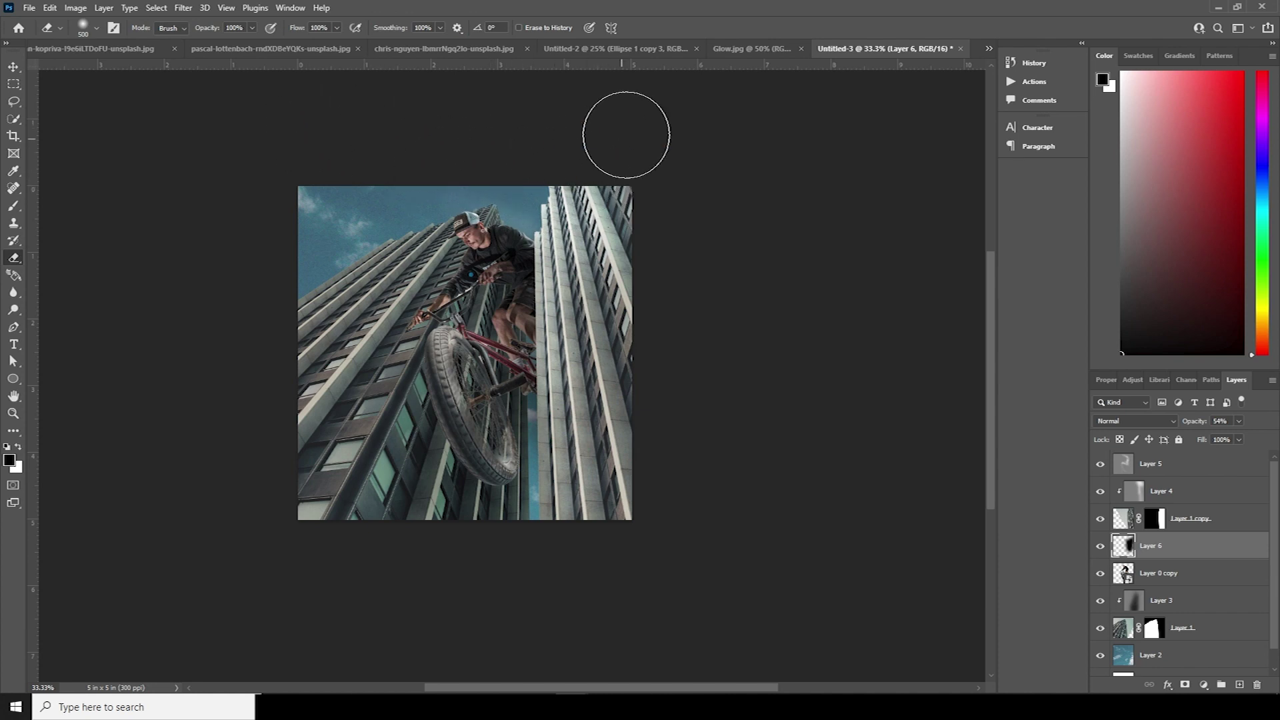
click(14, 68)
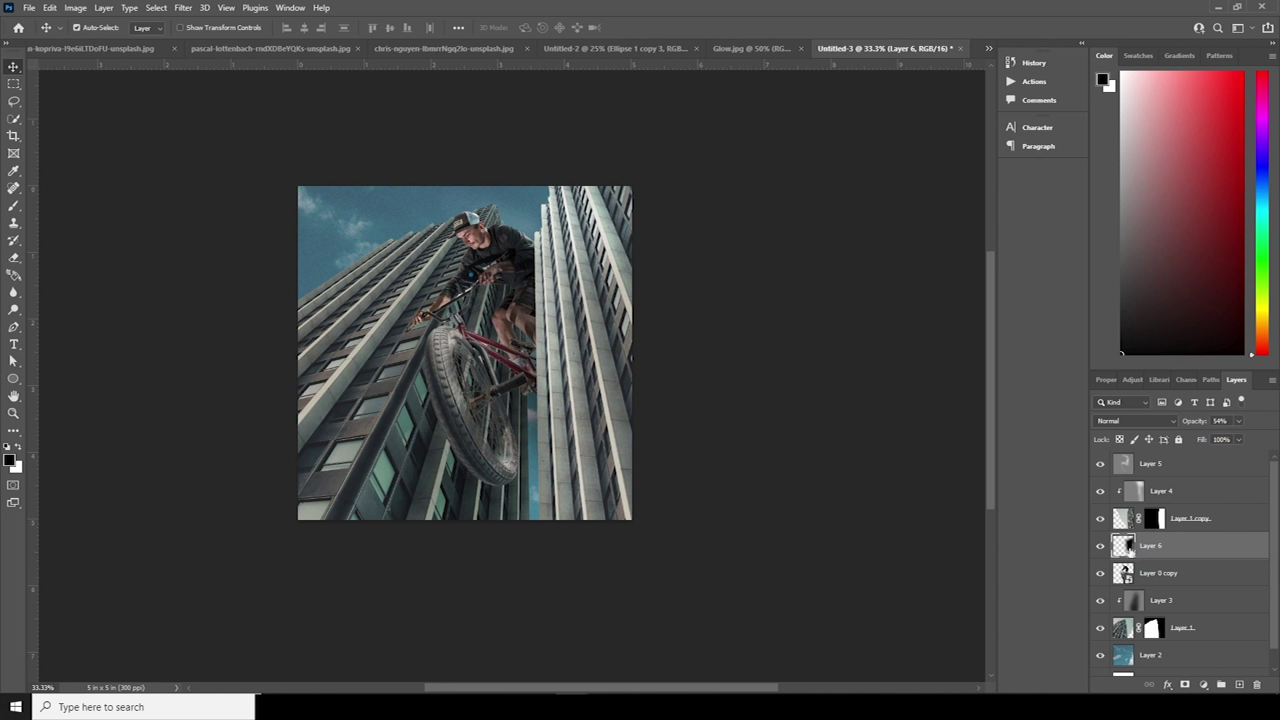
key(e)
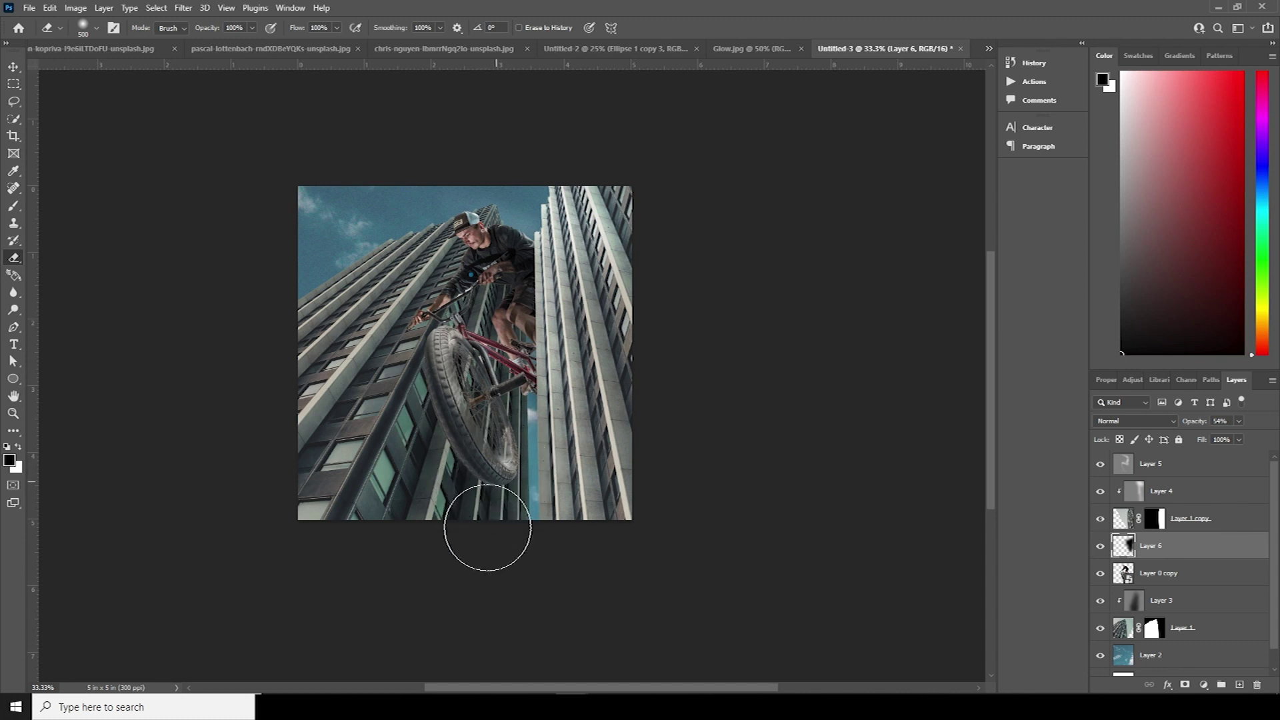
Apply a Camera Raw filter to the rider layer with Clarity +65, Texture +32, Shadows +49 and Highlights -70
click(1125, 575)
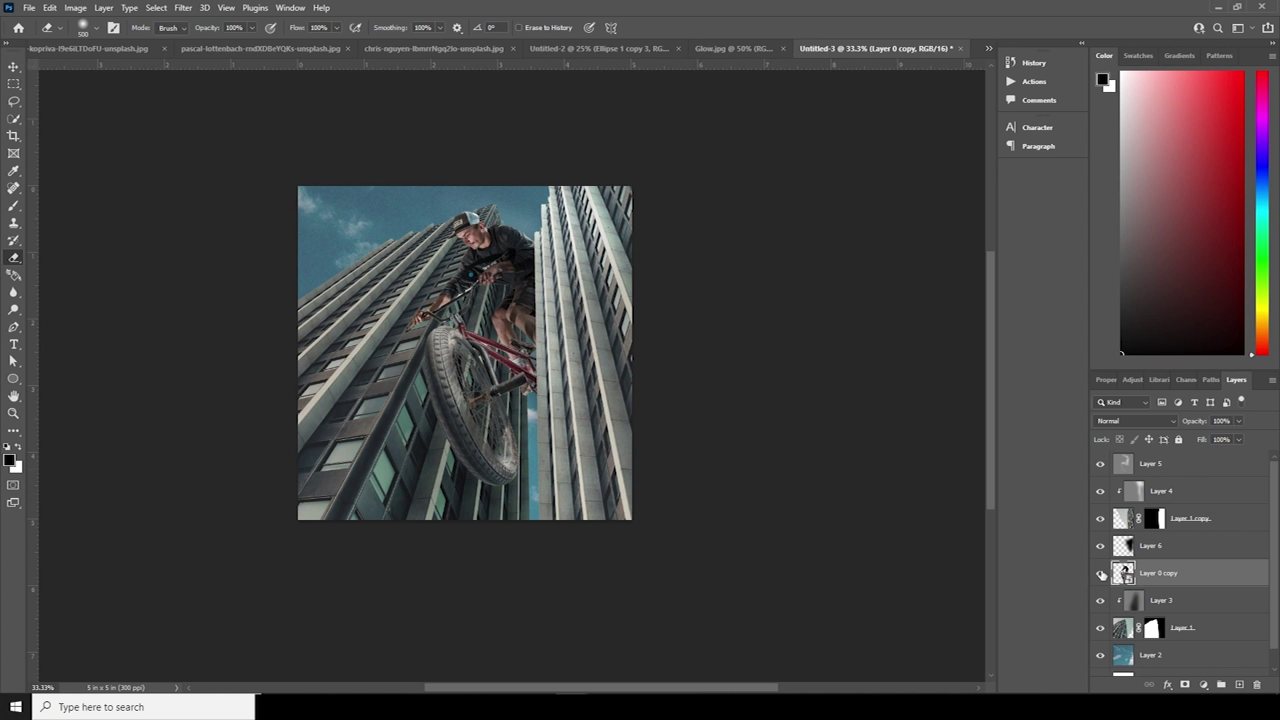
click(184, 8)
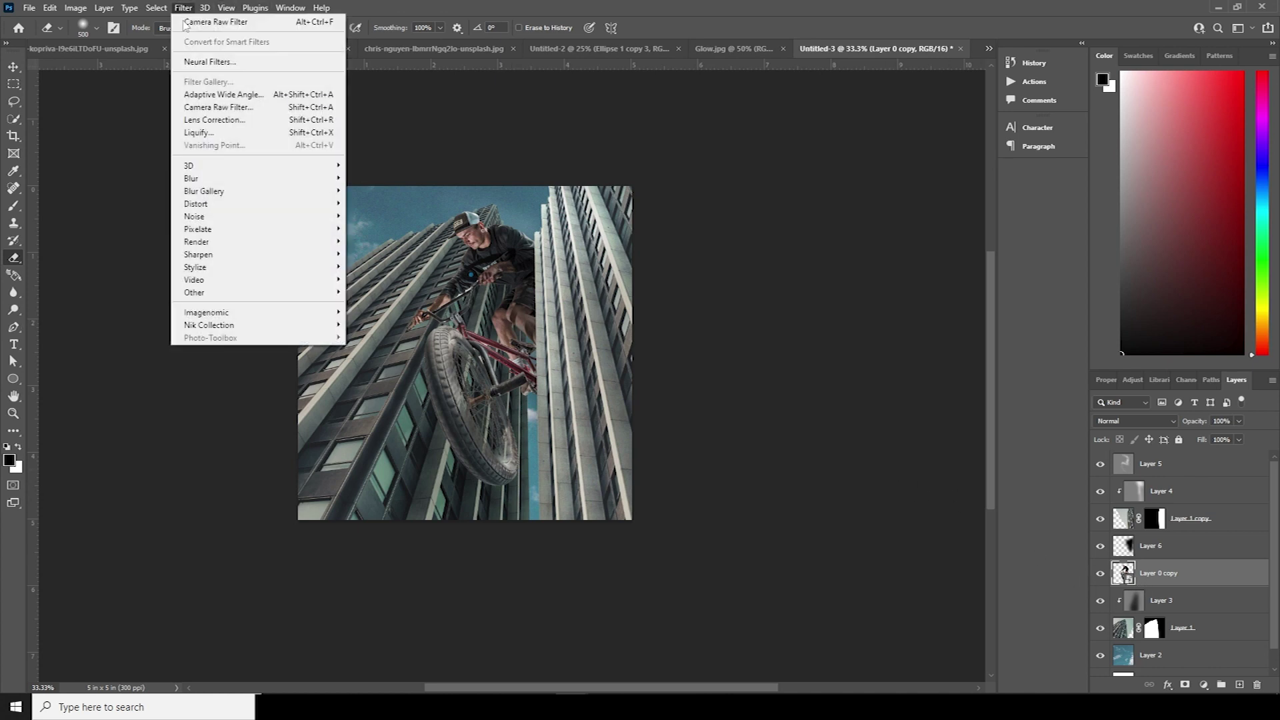
click(202, 120)
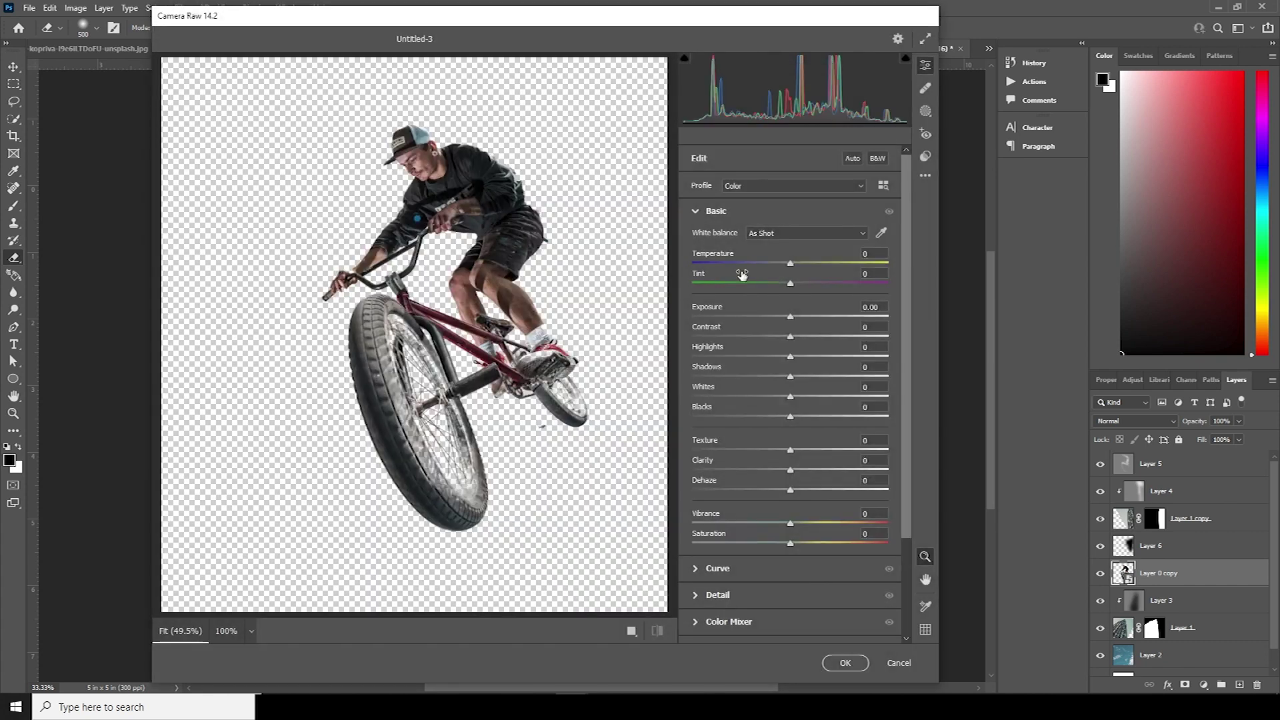
click(854, 471)
click(821, 450)
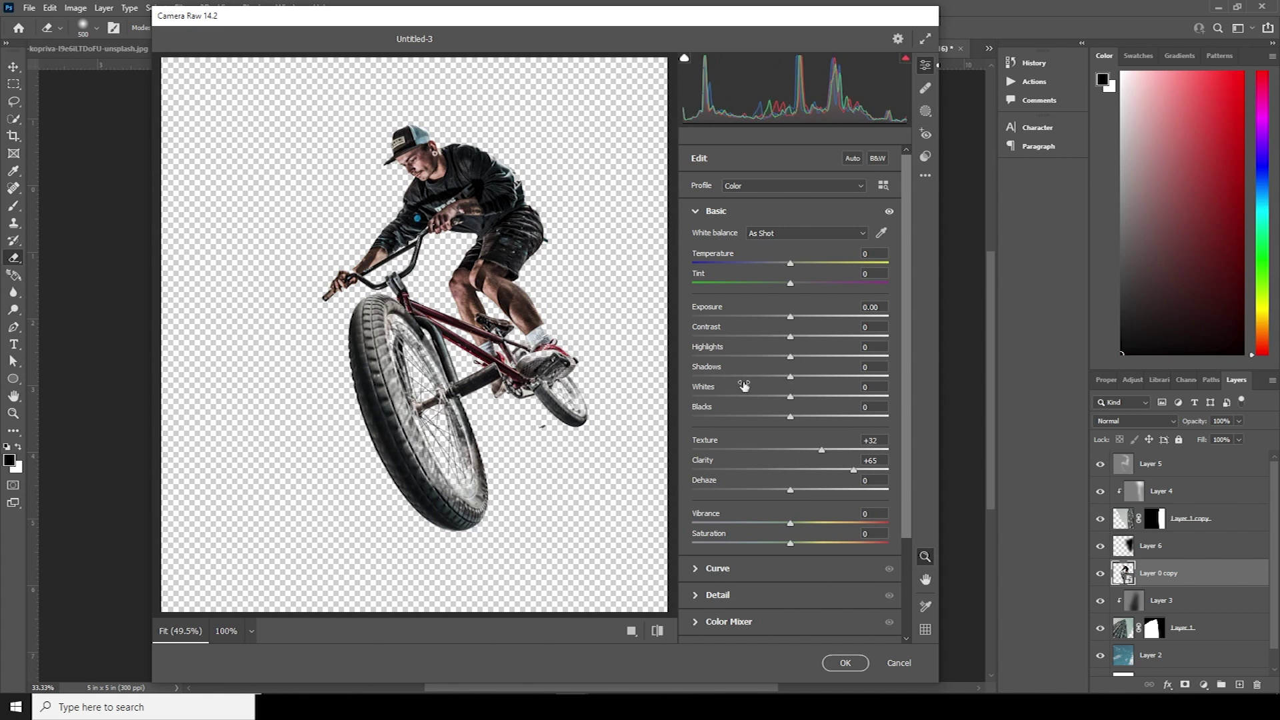
drag(705, 376, 823, 377)
click(838, 377)
drag(727, 356, 722, 358)
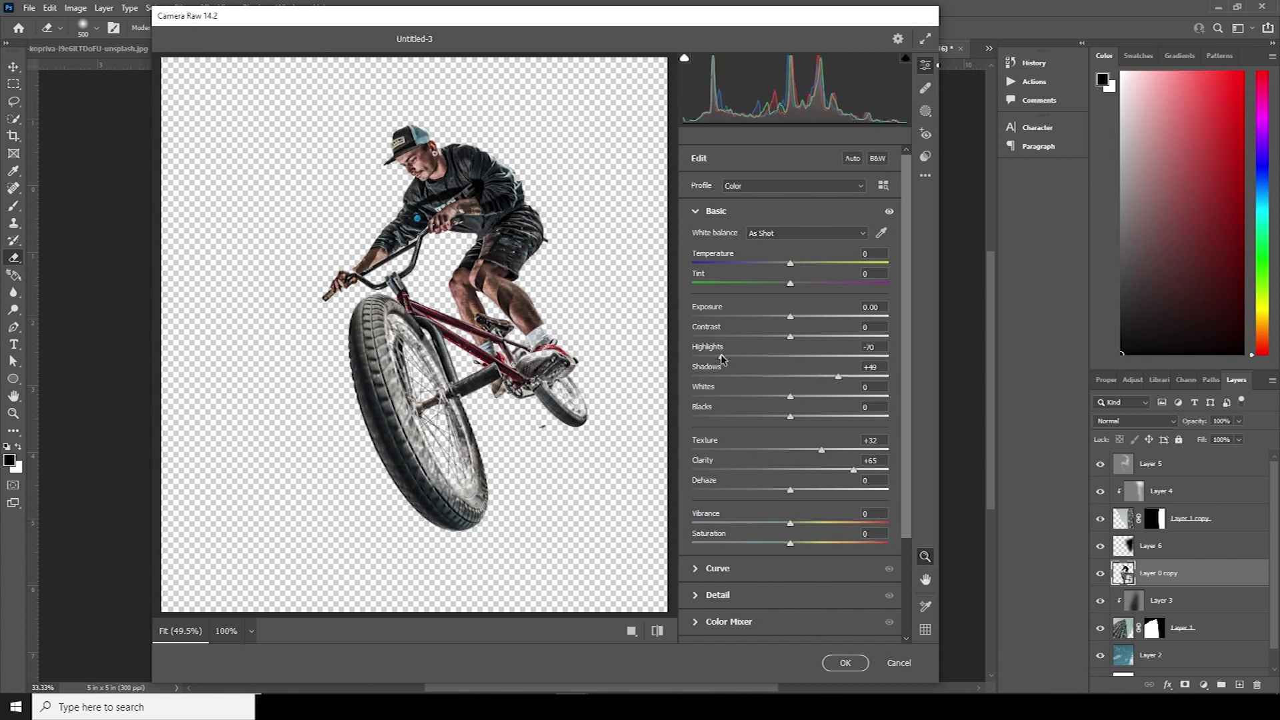
Set the rider's Noise Reduction to 26 and Color Noise Reduction to 24 in the Camera Raw detail settings
scroll(909, 341, down, 3)
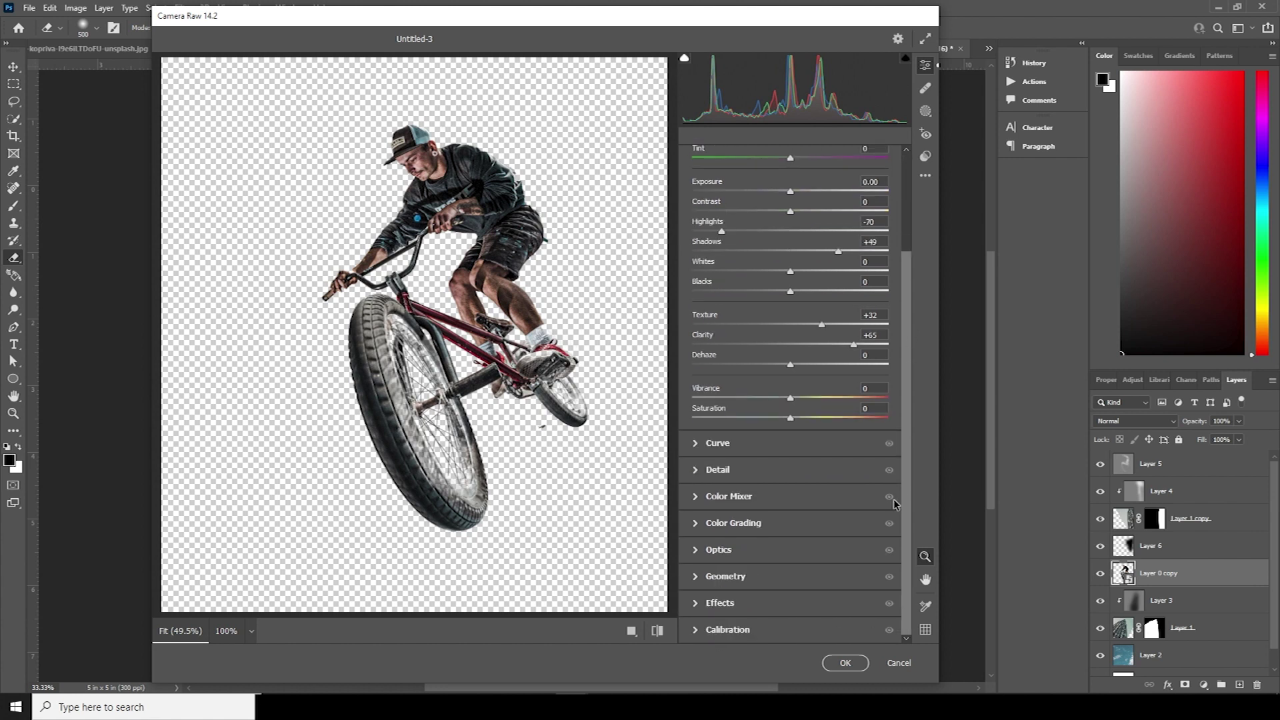
click(702, 471)
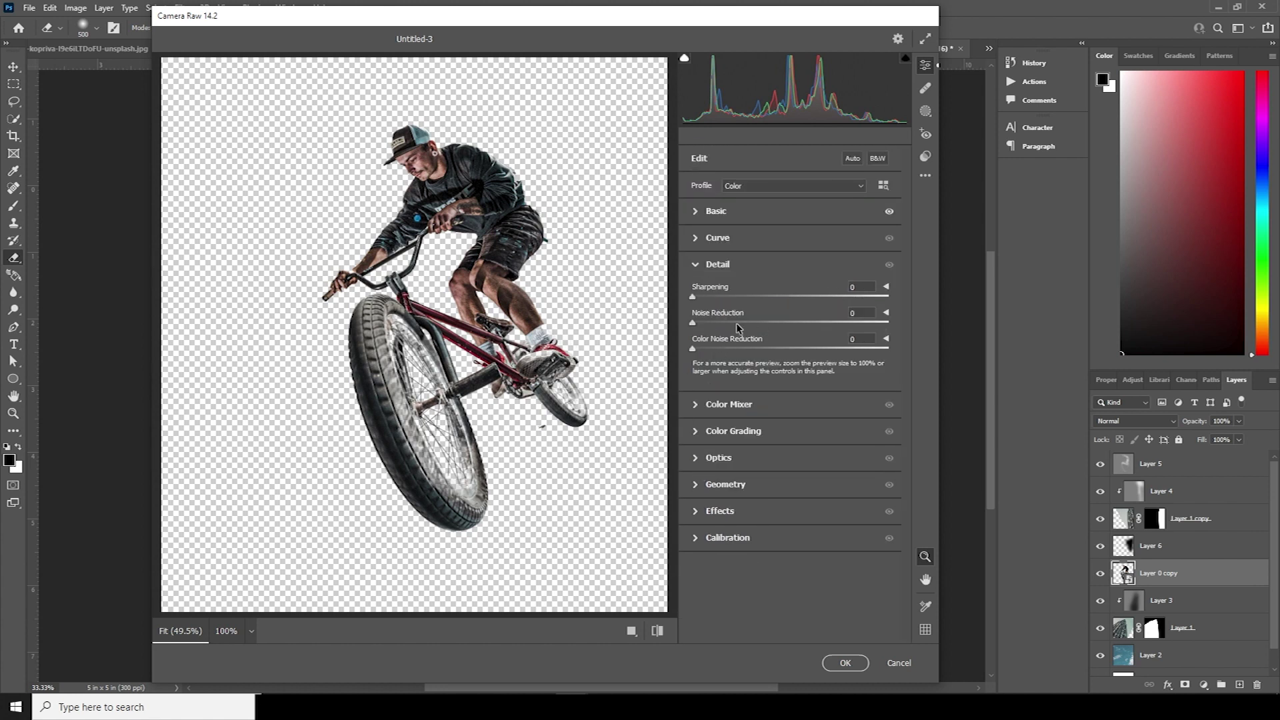
drag(742, 324, 735, 352)
click(721, 347)
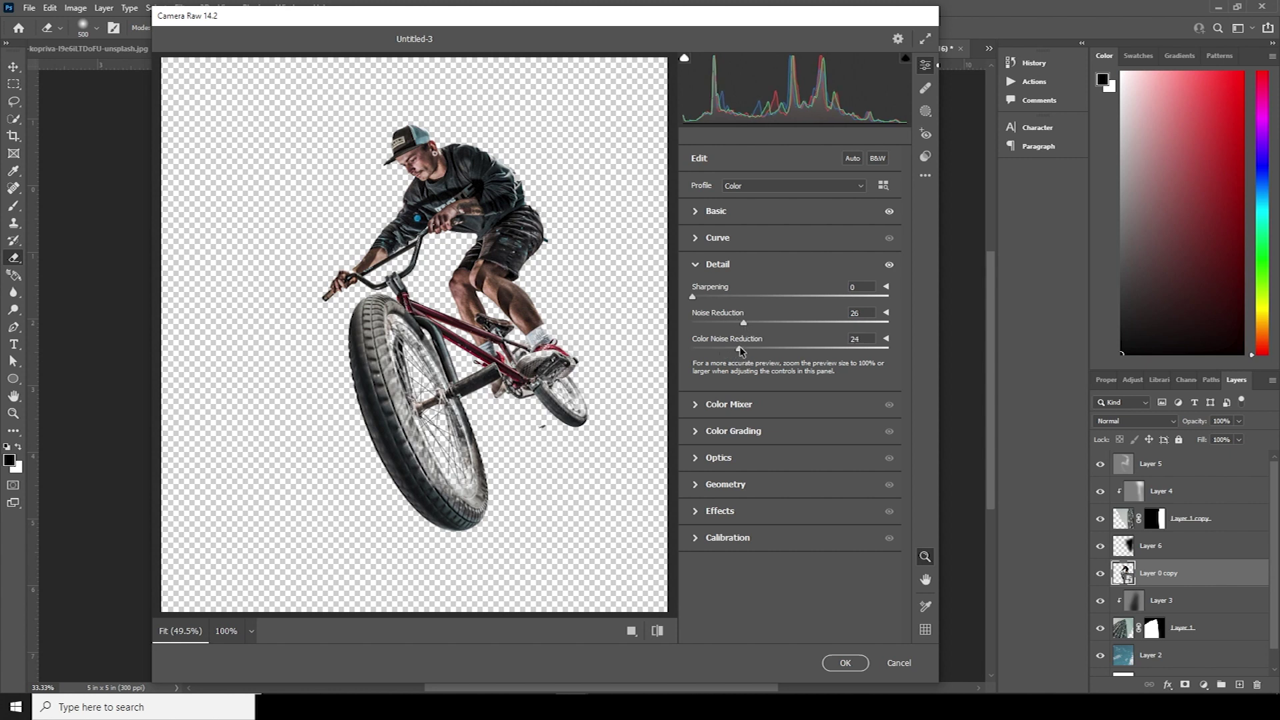
Set the rider's Clarity to +94, Vibrance to -37 and Exposure to +0.20, and apply the Camera Raw filter
click(699, 215)
drag(876, 470, 884, 473)
scroll(903, 404, down, 2)
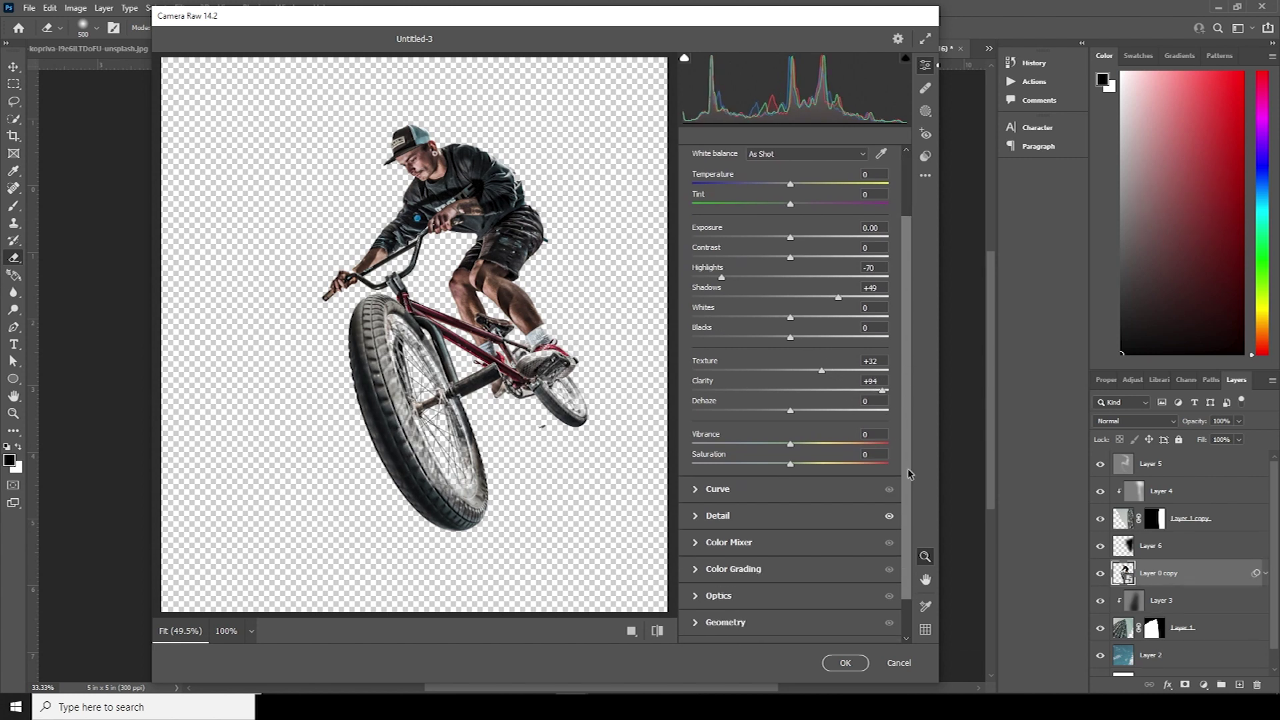
click(758, 444)
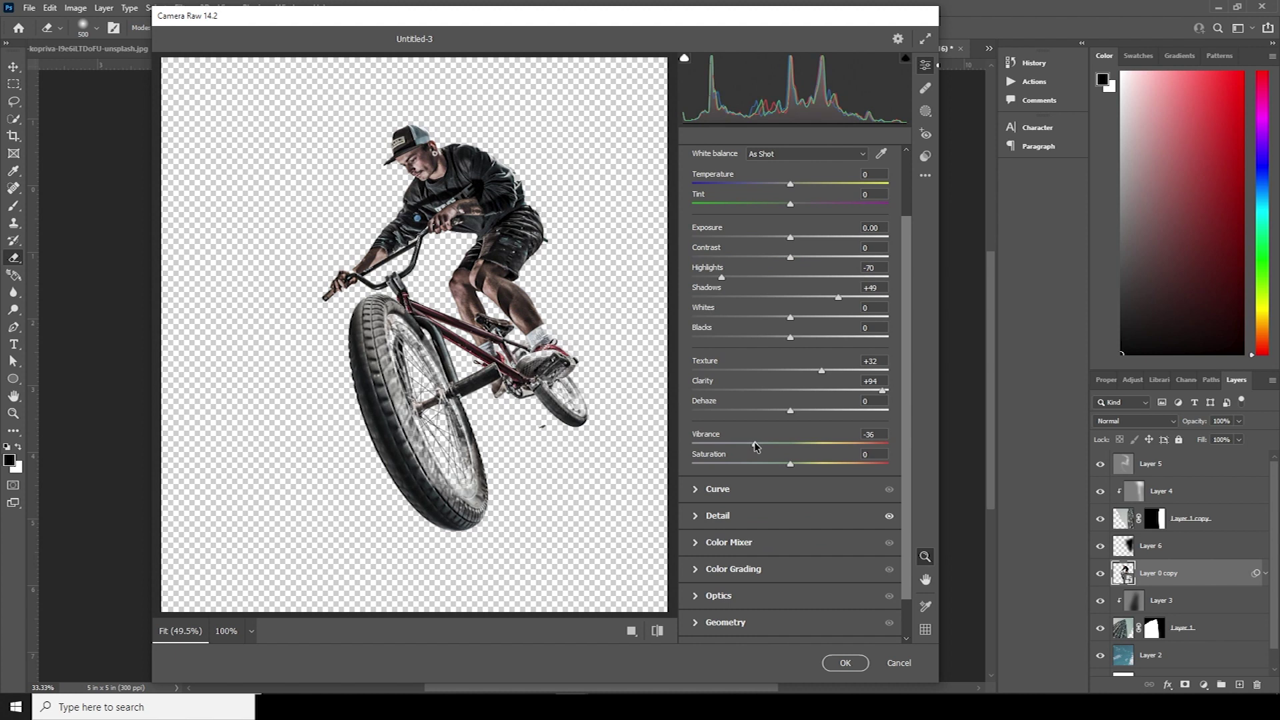
drag(758, 445, 754, 446)
drag(792, 242, 798, 244)
click(851, 664)
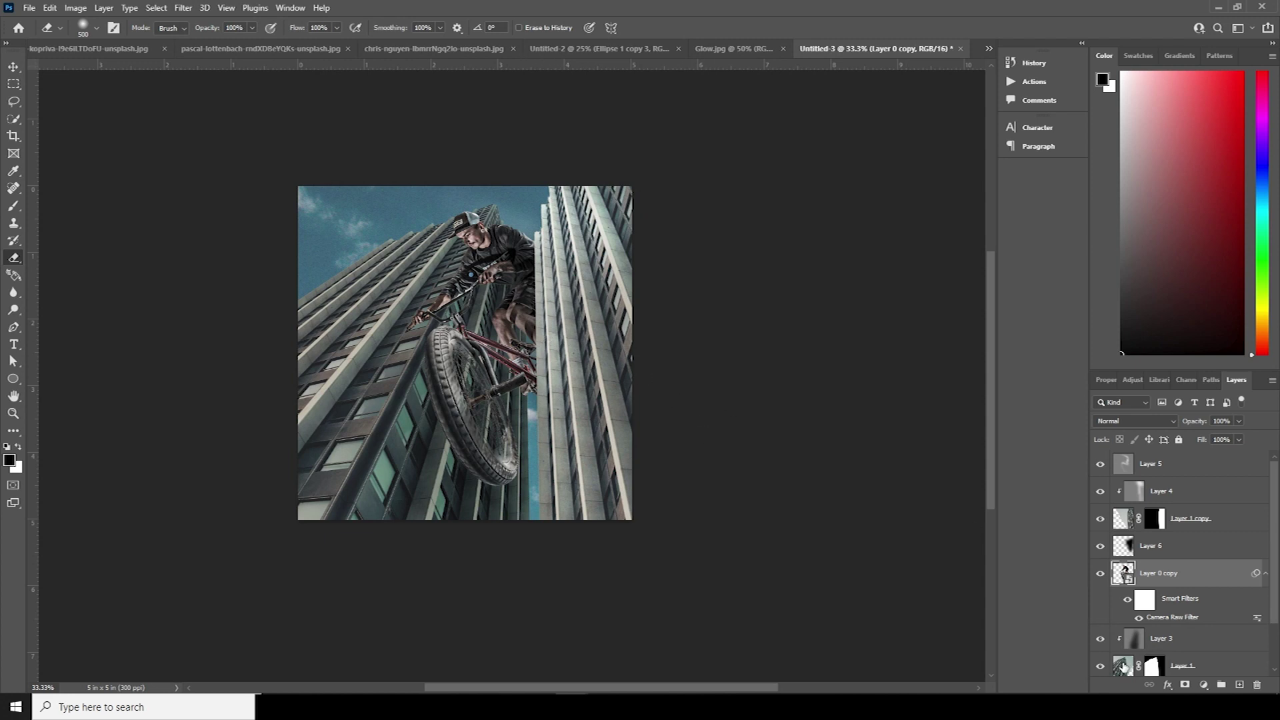
Open the left skyscraper layer in the Camera Raw filter and apply the previous settings to it
click(1125, 665)
click(184, 8)
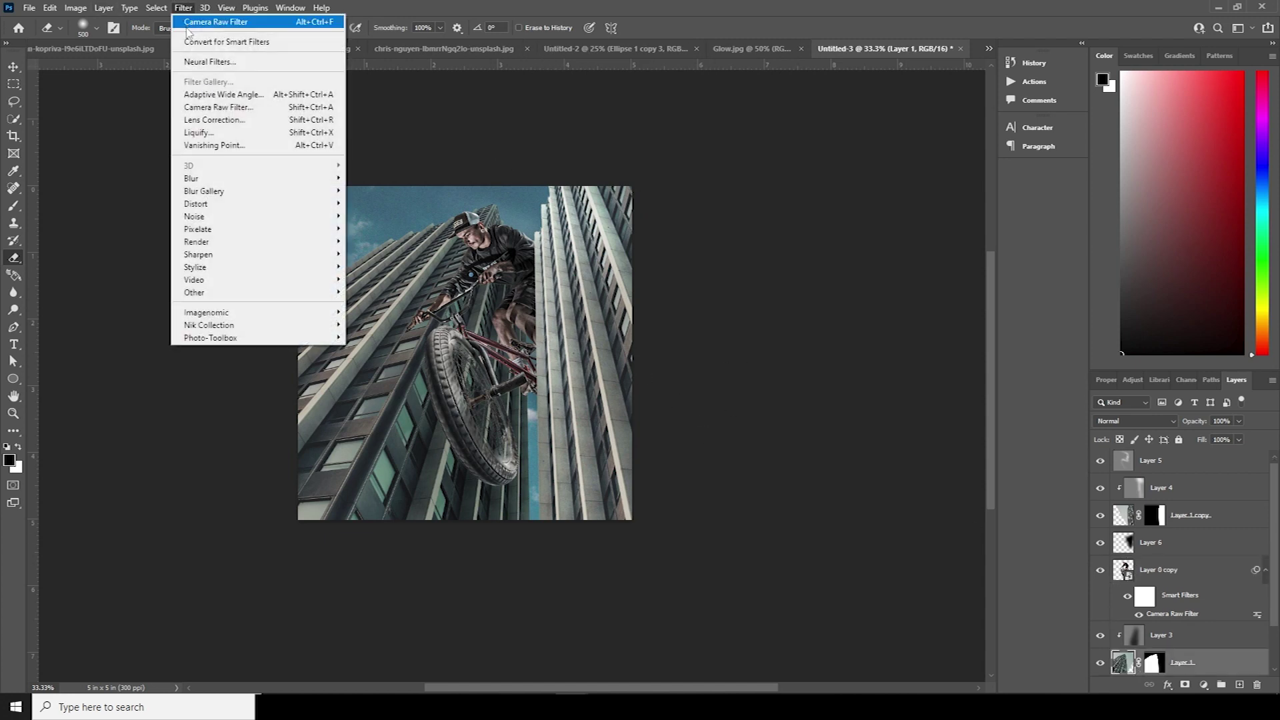
click(205, 107)
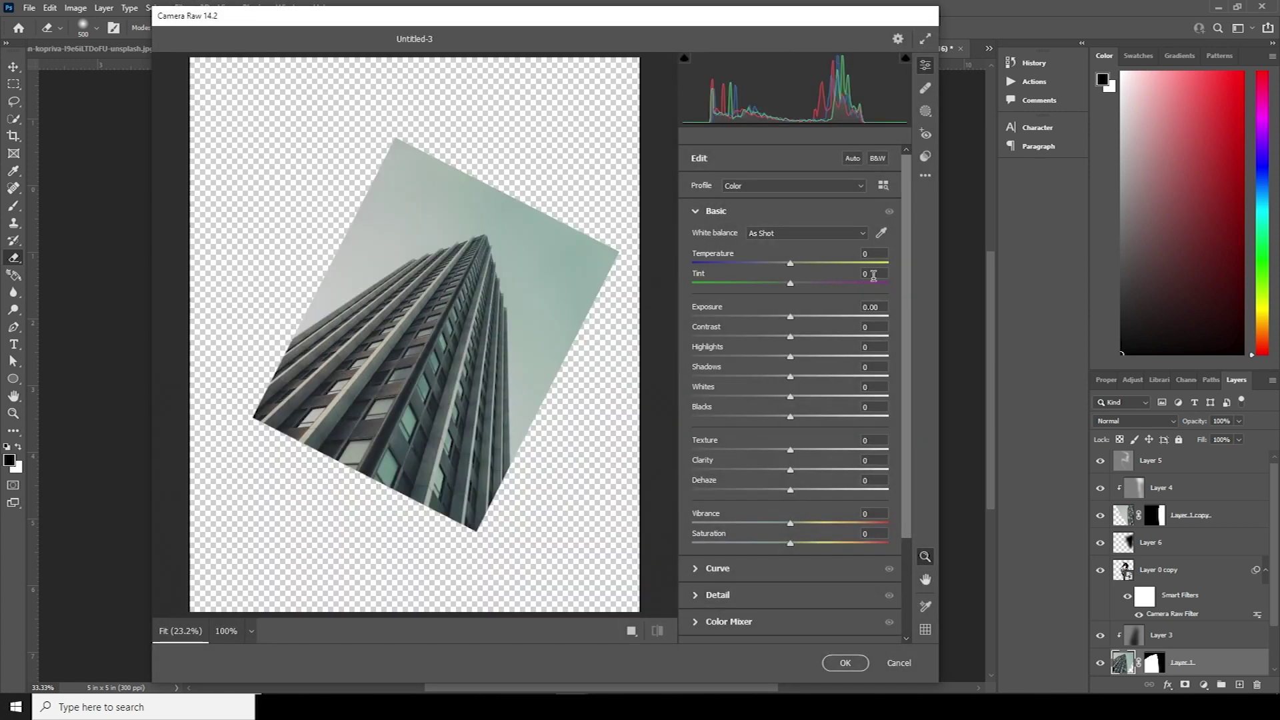
click(925, 175)
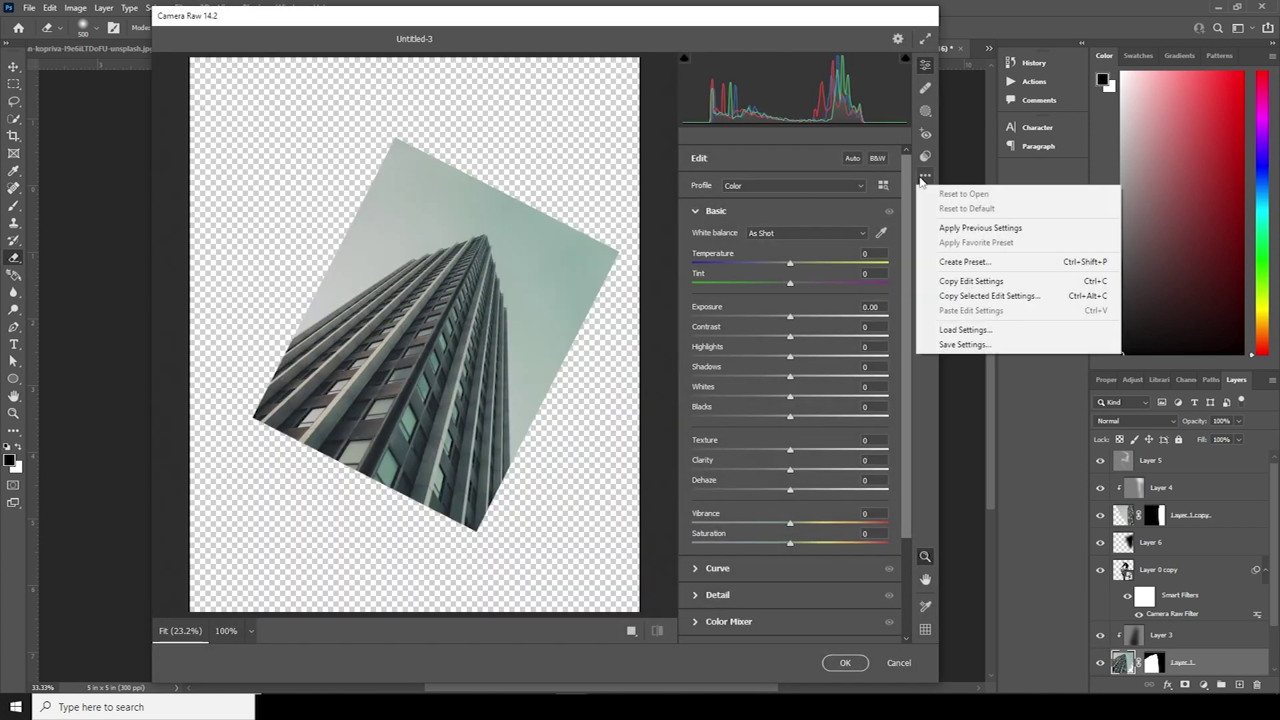
click(955, 232)
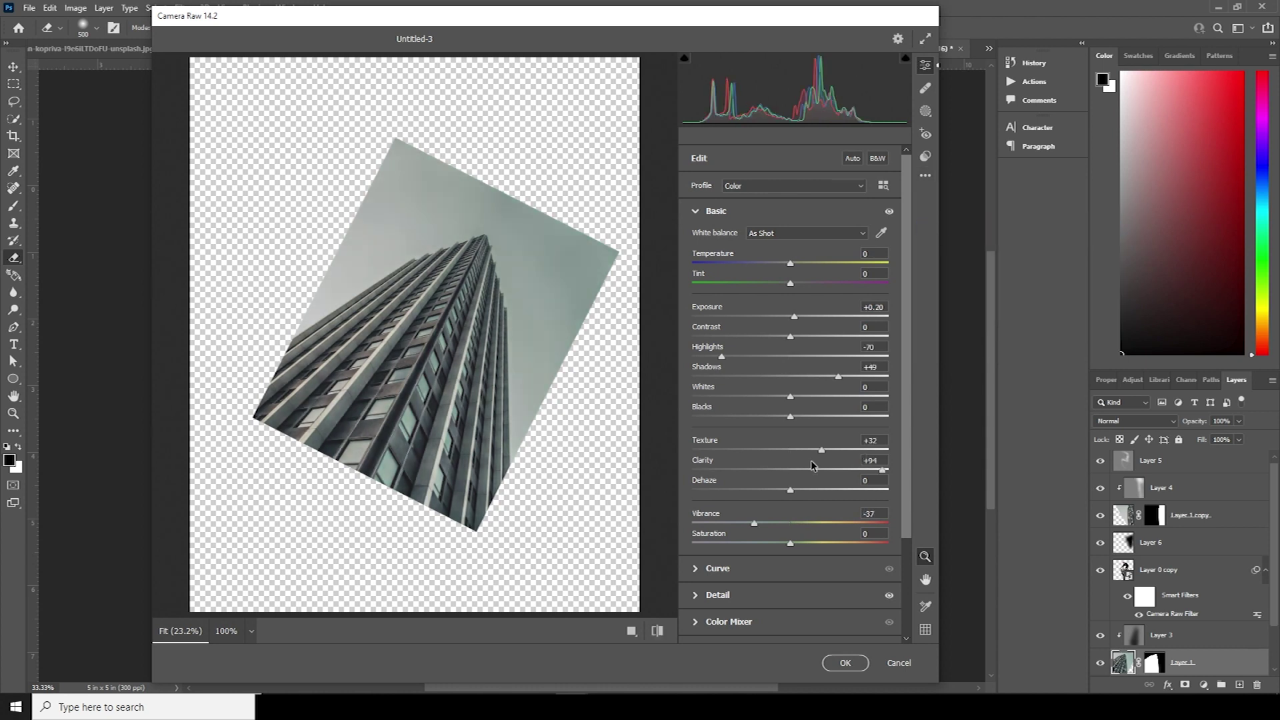
Set the left skyscraper's Exposure to -0.25, Highlights to -100, Texture to +71 and Clarity to +97, and apply the filter
click(785, 317)
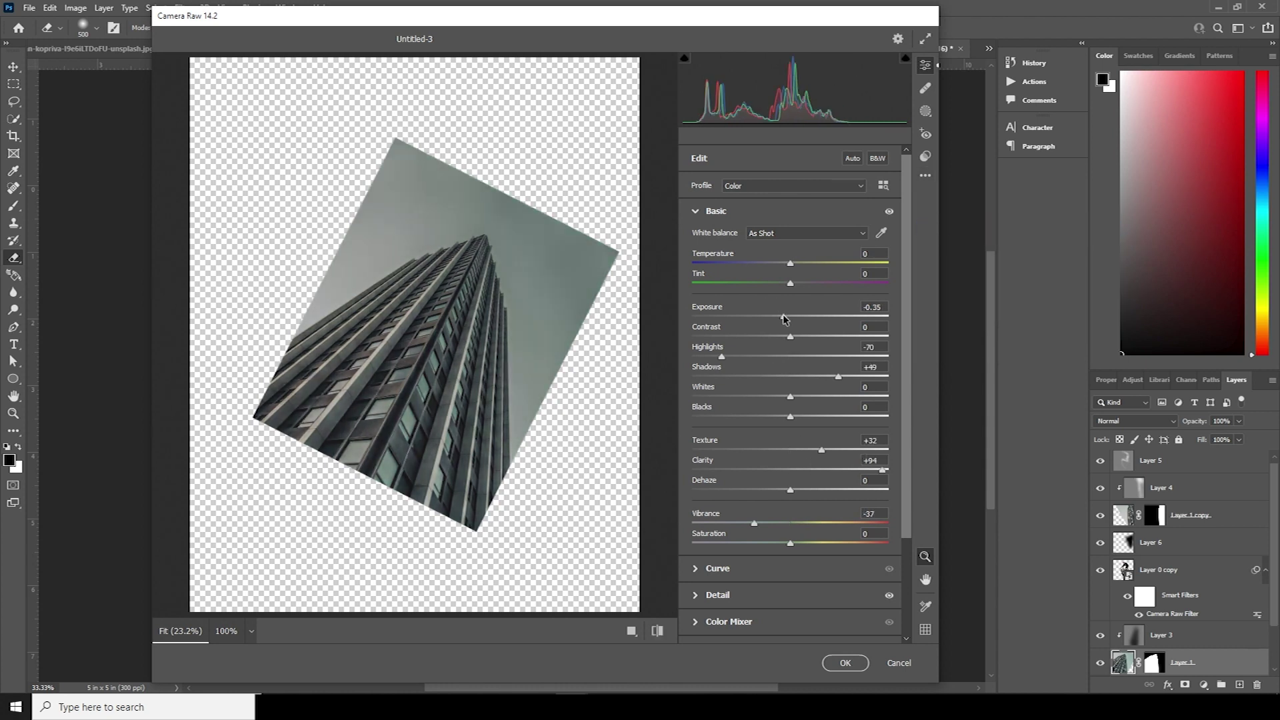
drag(704, 357, 625, 355)
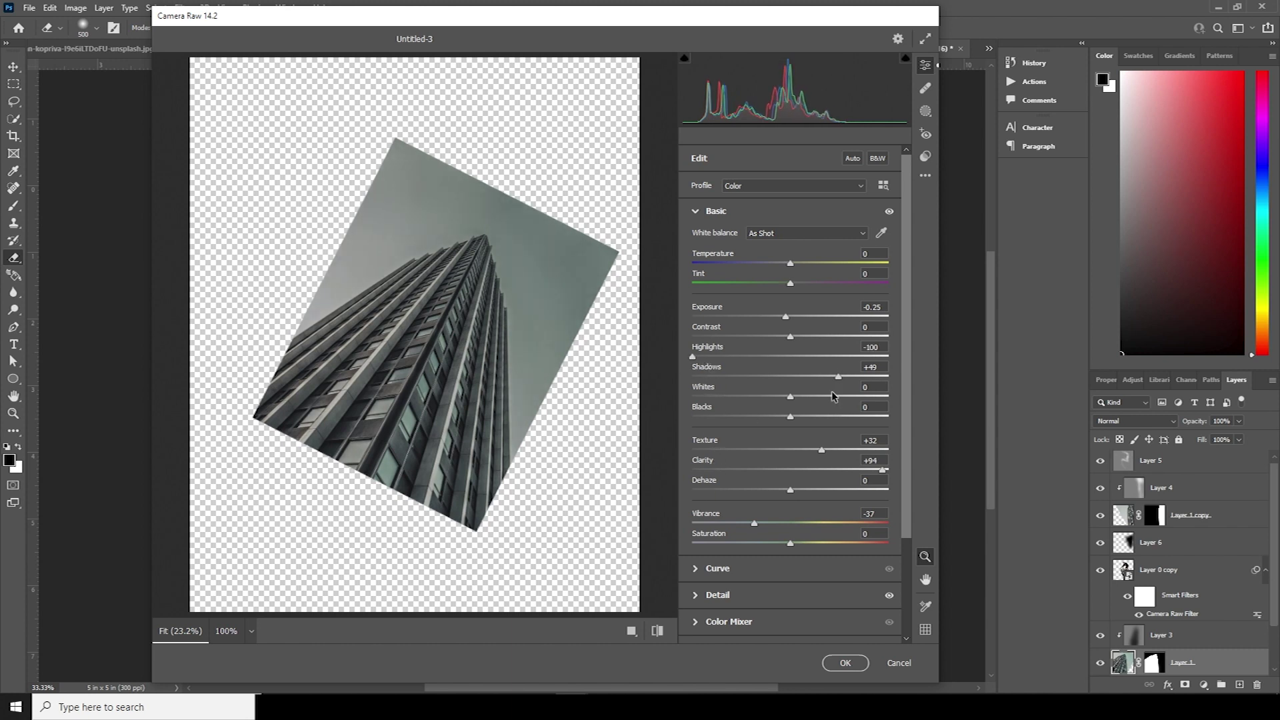
click(861, 451)
drag(882, 470, 885, 471)
click(845, 661)
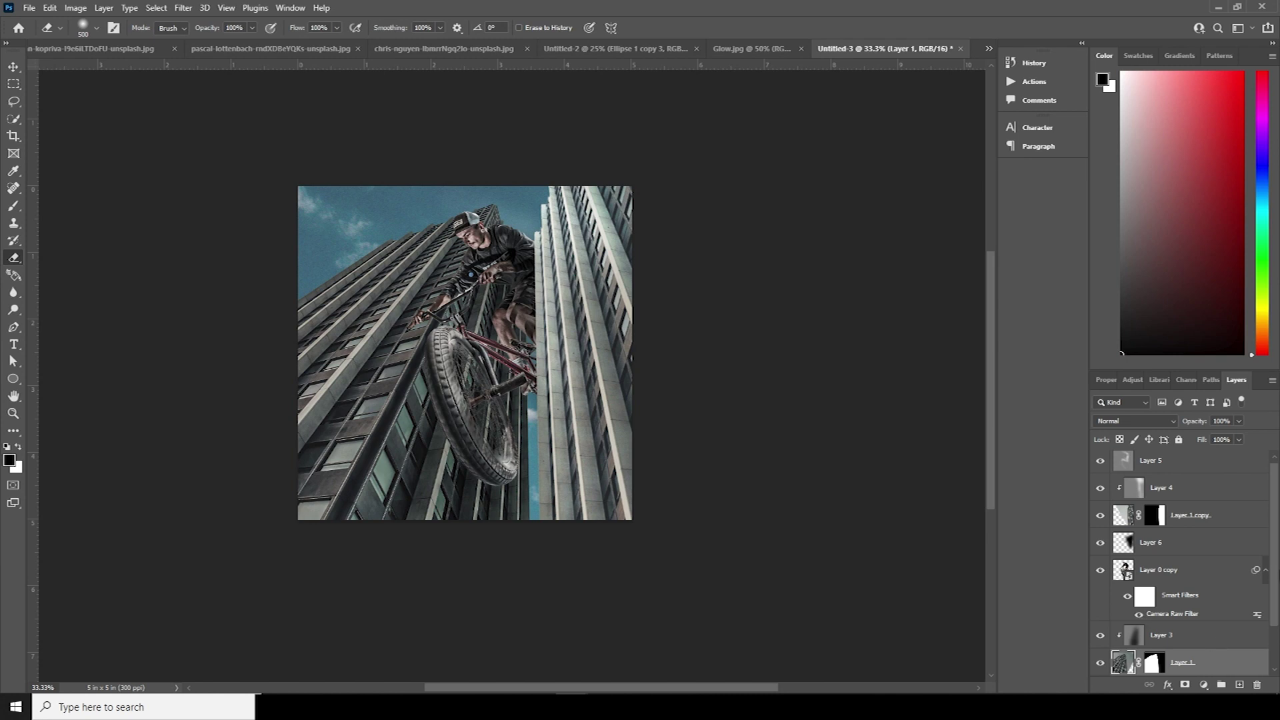
Apply the Camera Raw filter to the right skyscraper layer with the previous settings and slightly lower Shadows
scroll(1164, 635, down, 2)
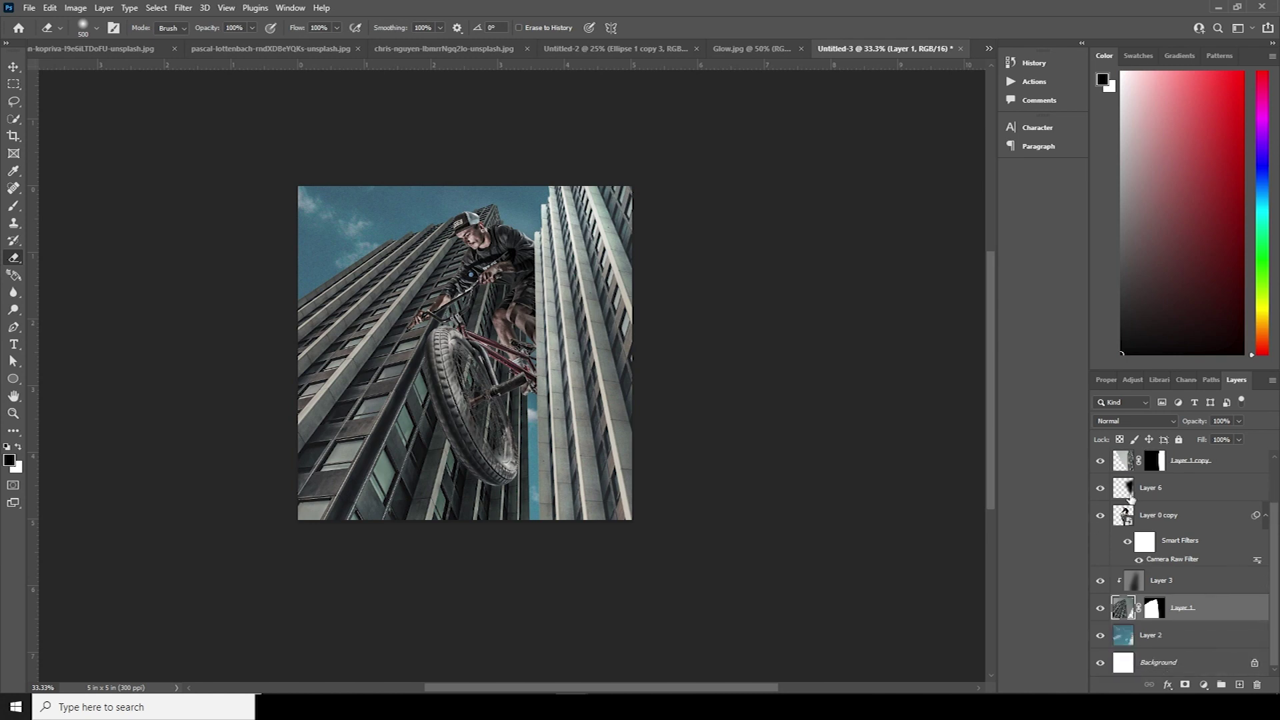
click(1120, 464)
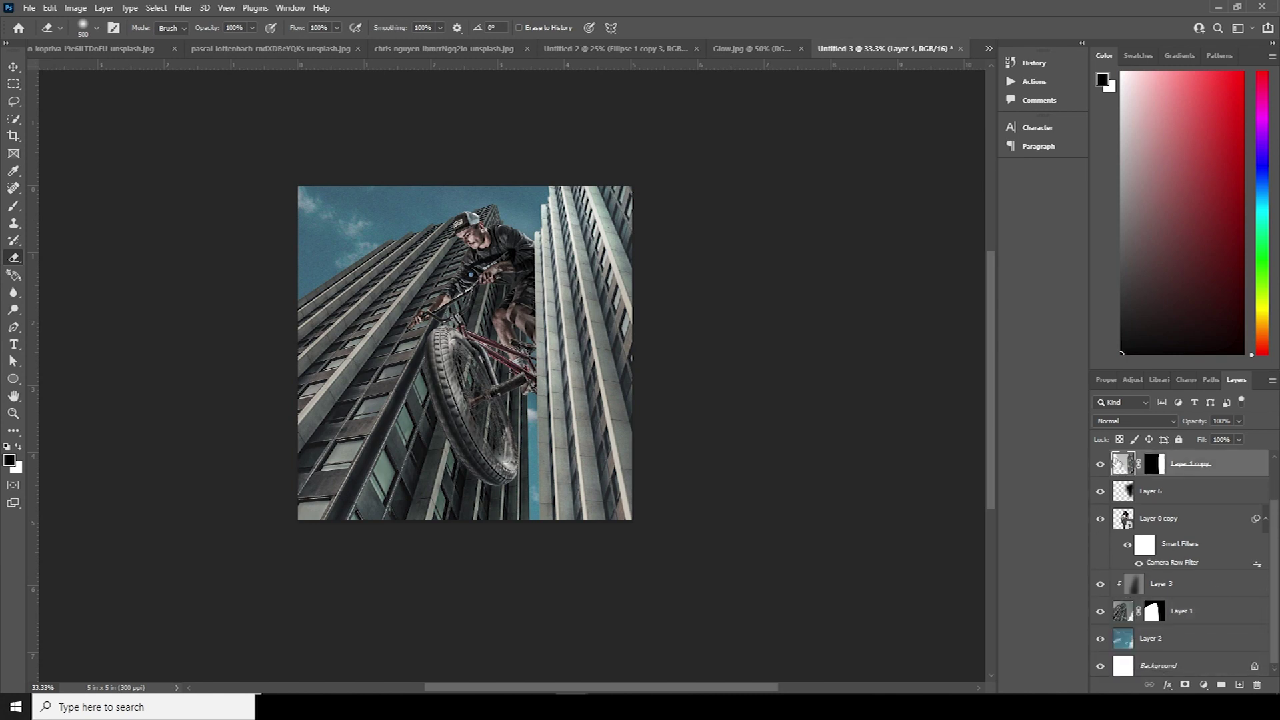
click(183, 8)
click(207, 108)
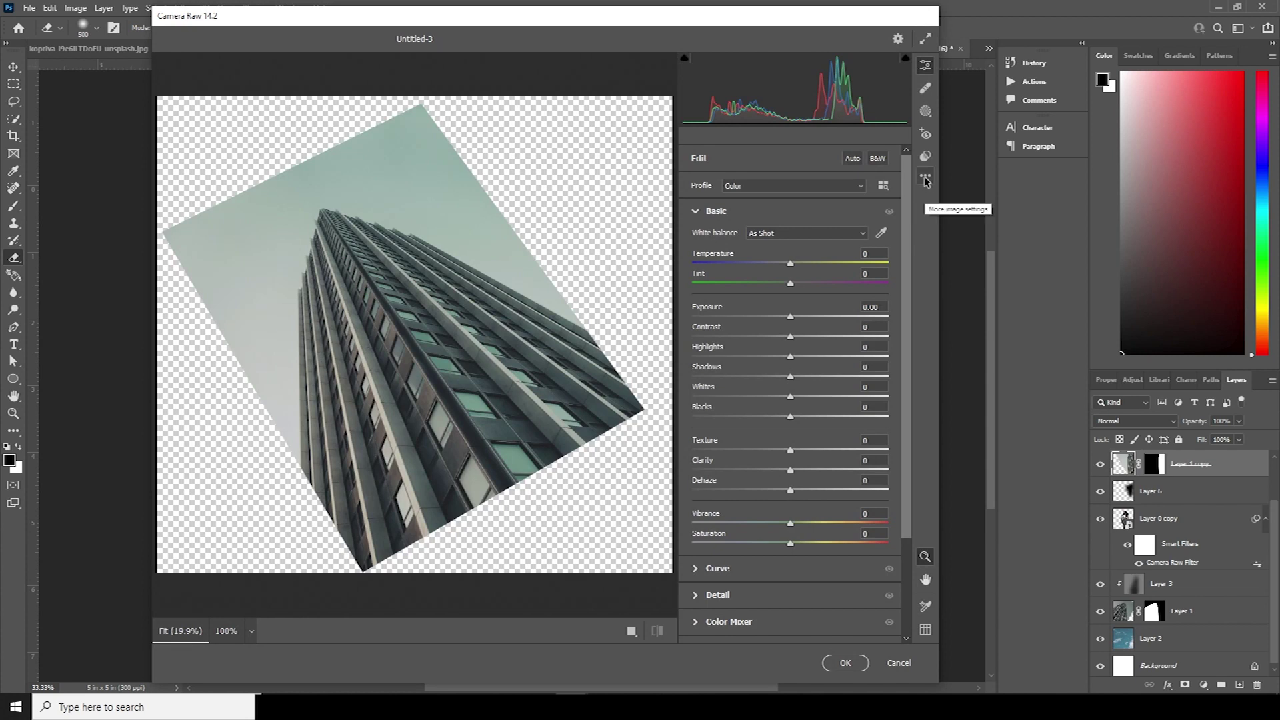
click(926, 181)
click(948, 233)
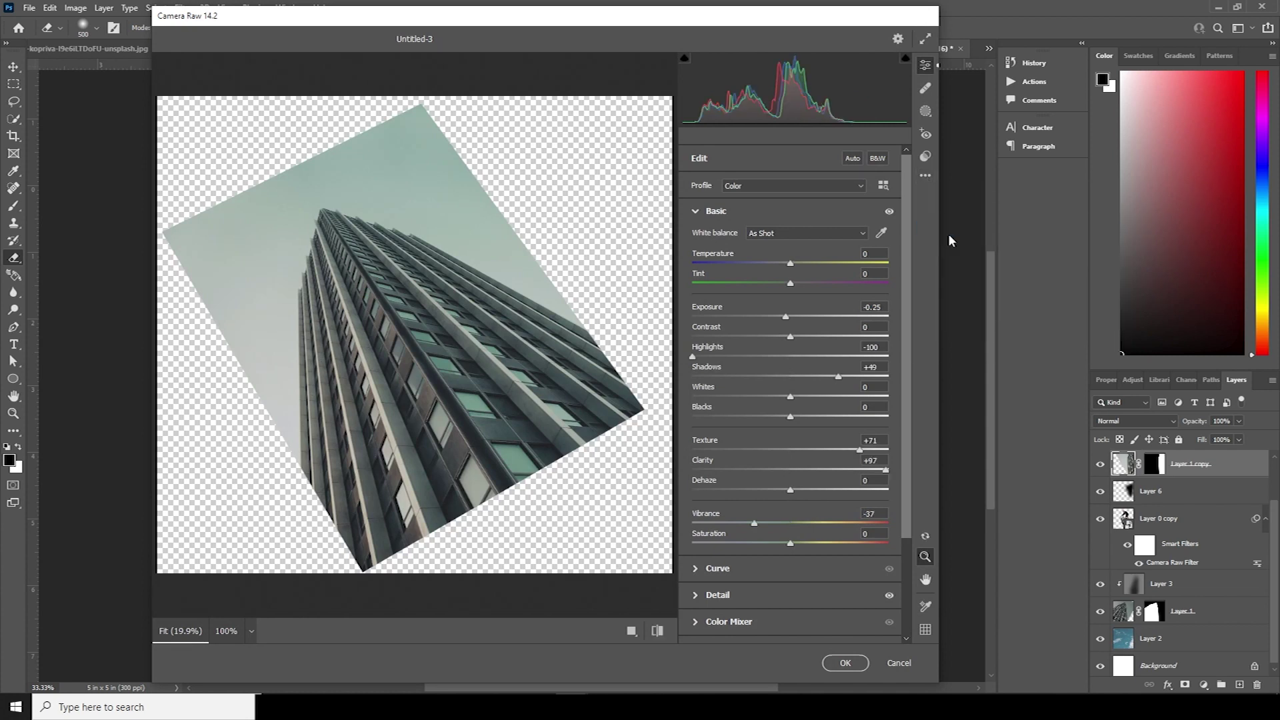
click(821, 376)
click(845, 664)
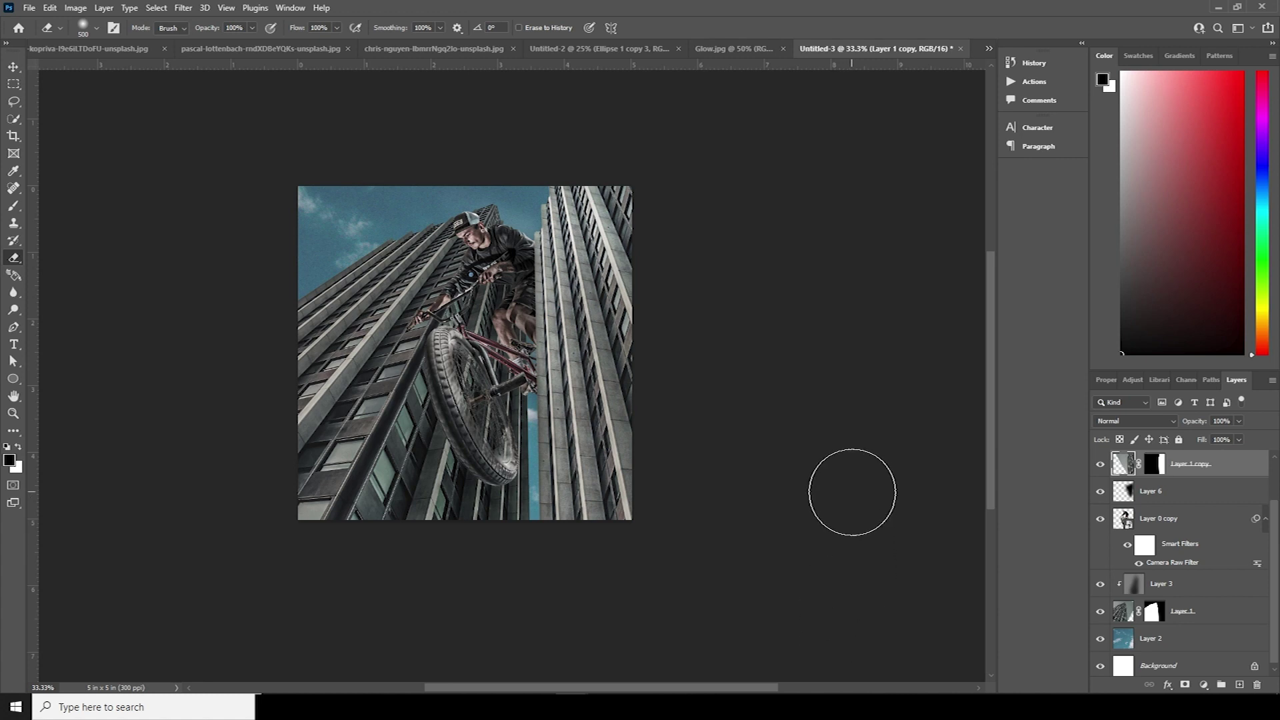
Add a Color Lookup adjustment at the top of the layer stack with the Glenderaterra.cube LUT and reduce its opacity to 67%
drag(1272, 537, 1271, 486)
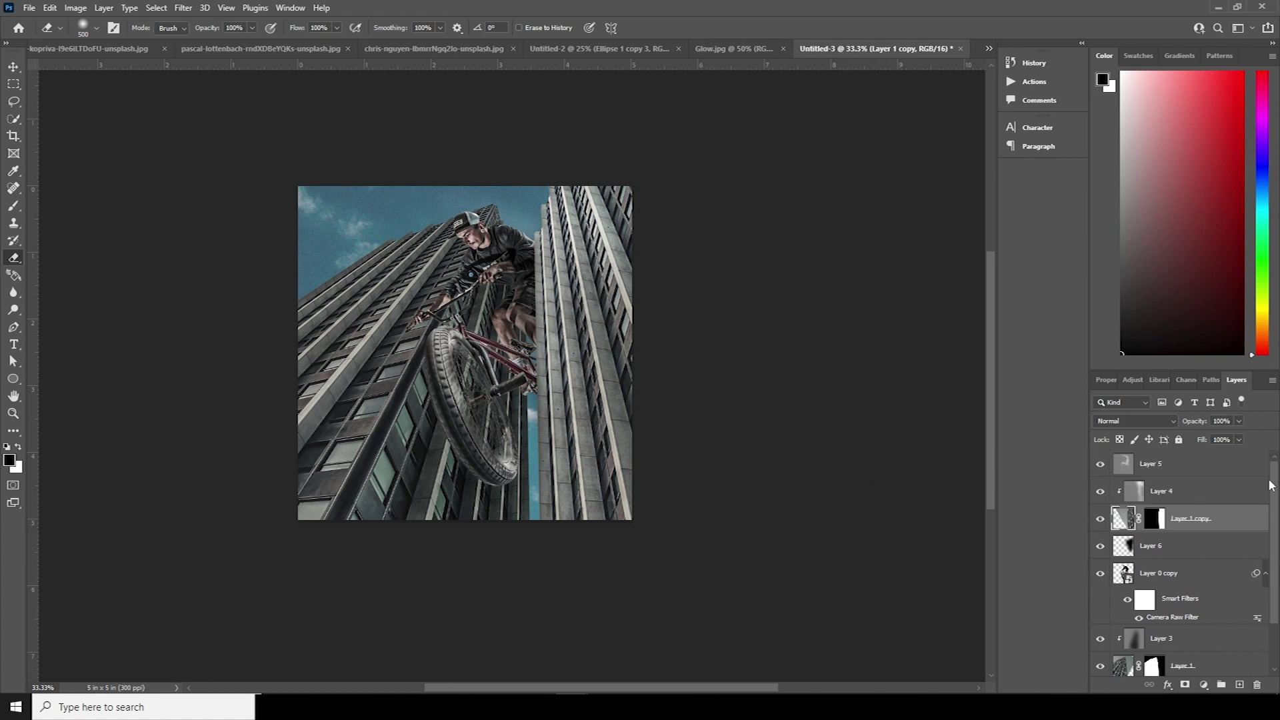
click(1164, 475)
click(1207, 687)
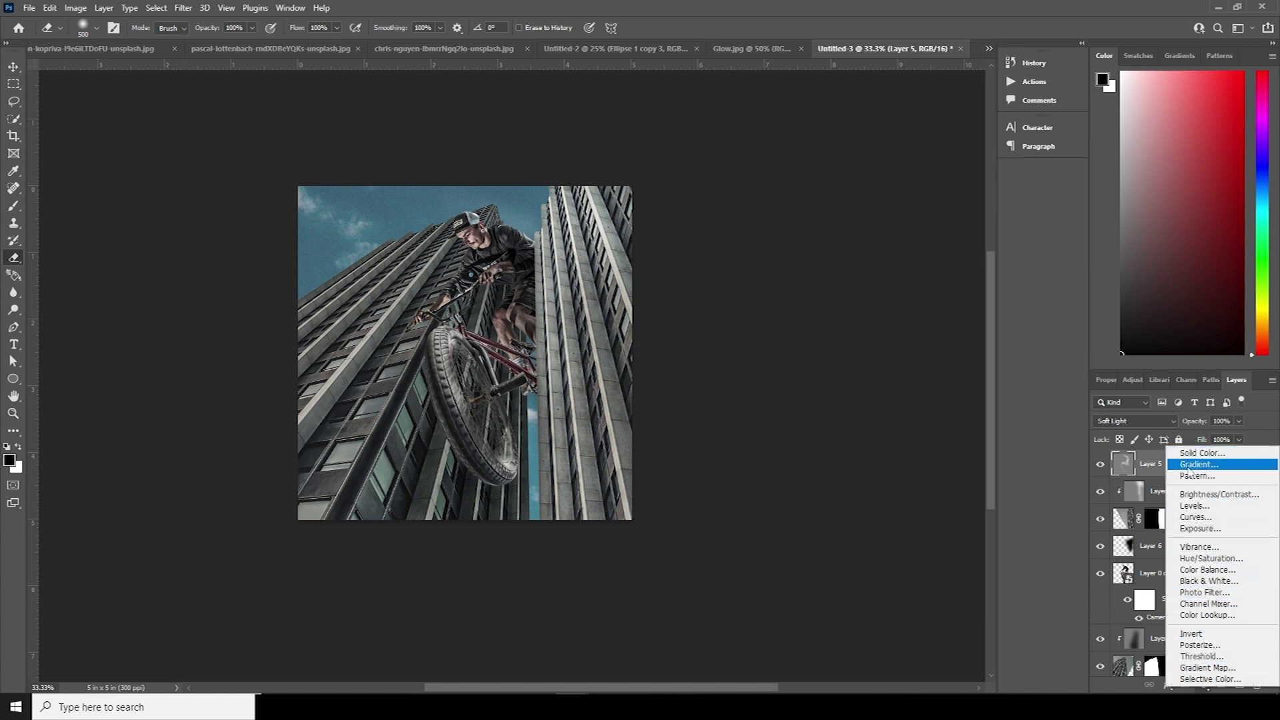
click(1197, 616)
click(1188, 427)
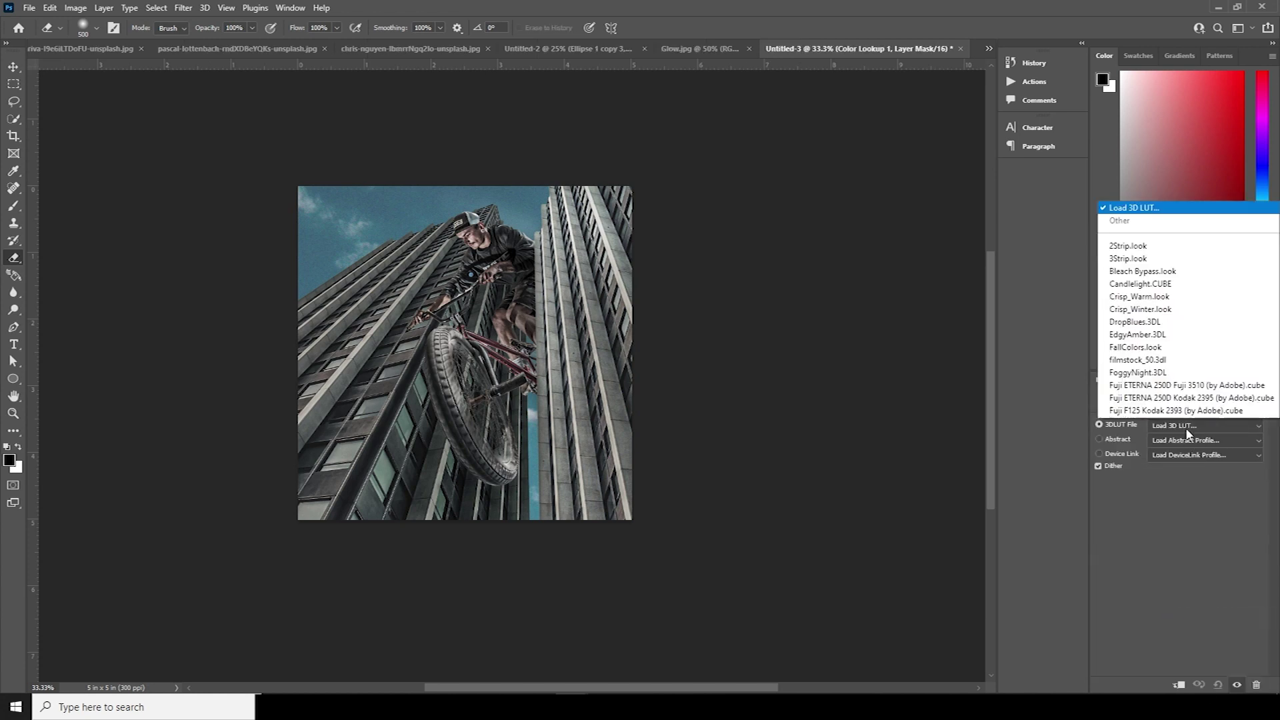
click(1133, 44)
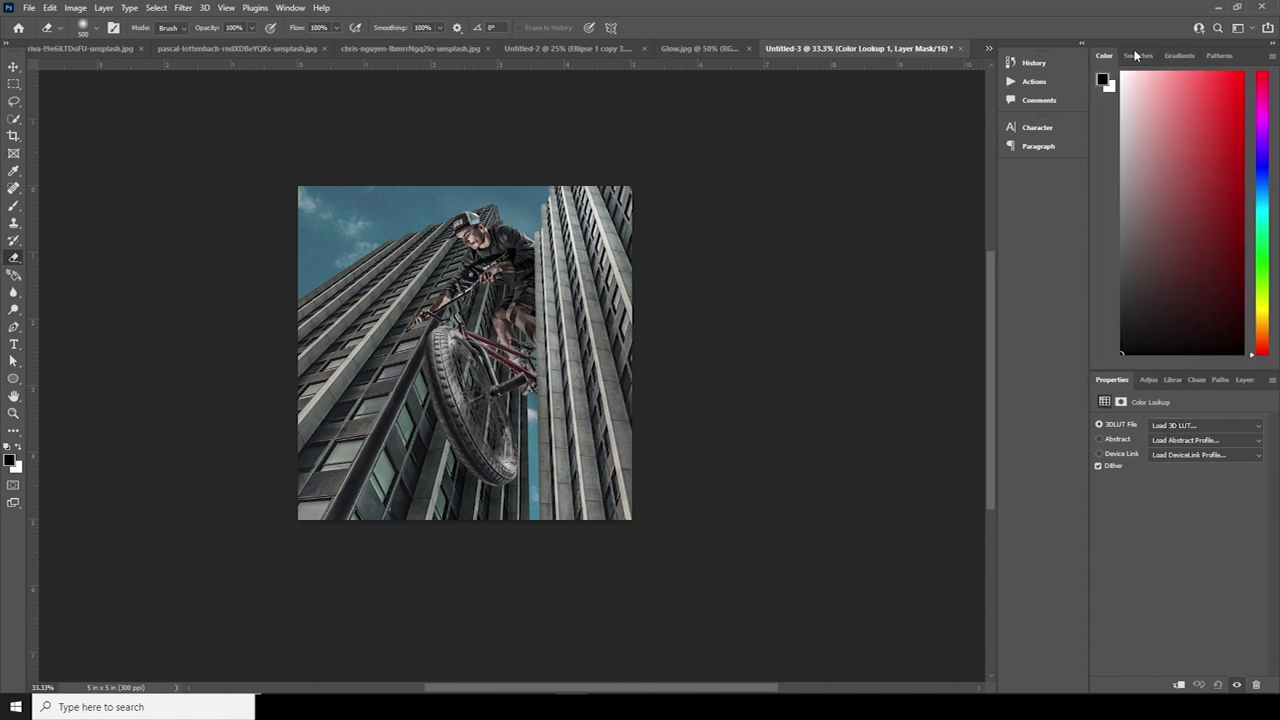
click(200, 98)
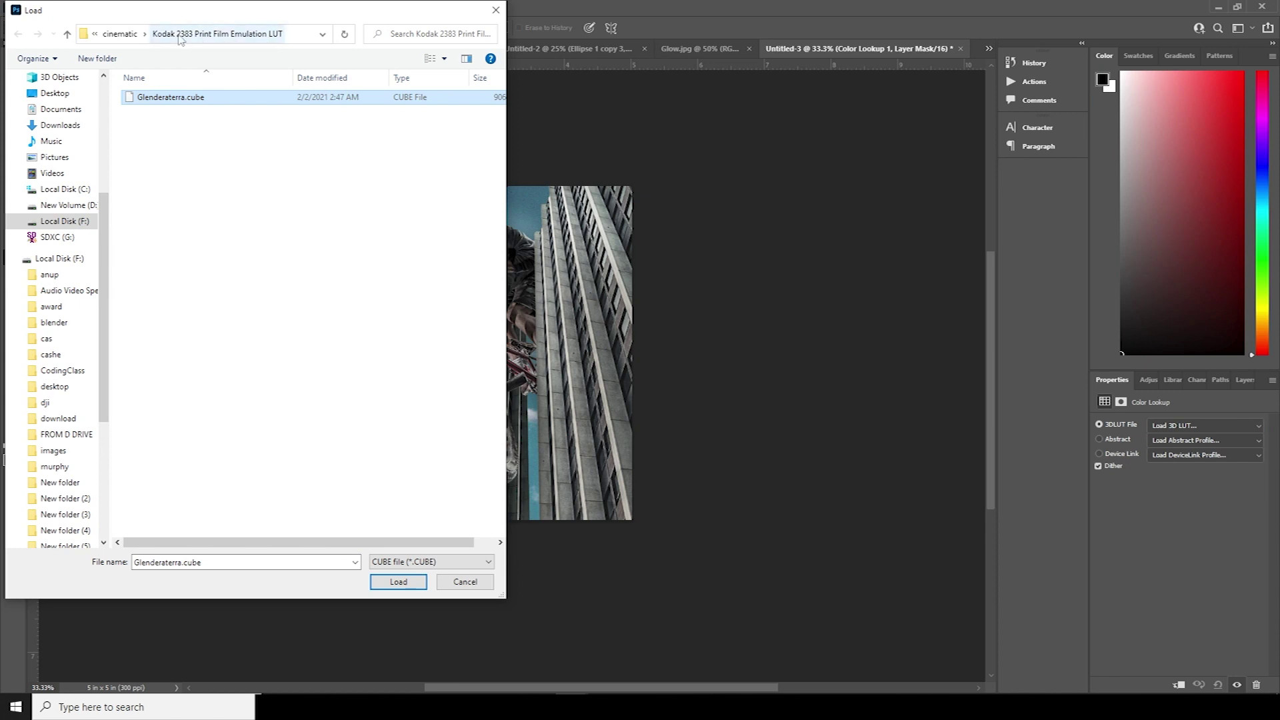
click(399, 582)
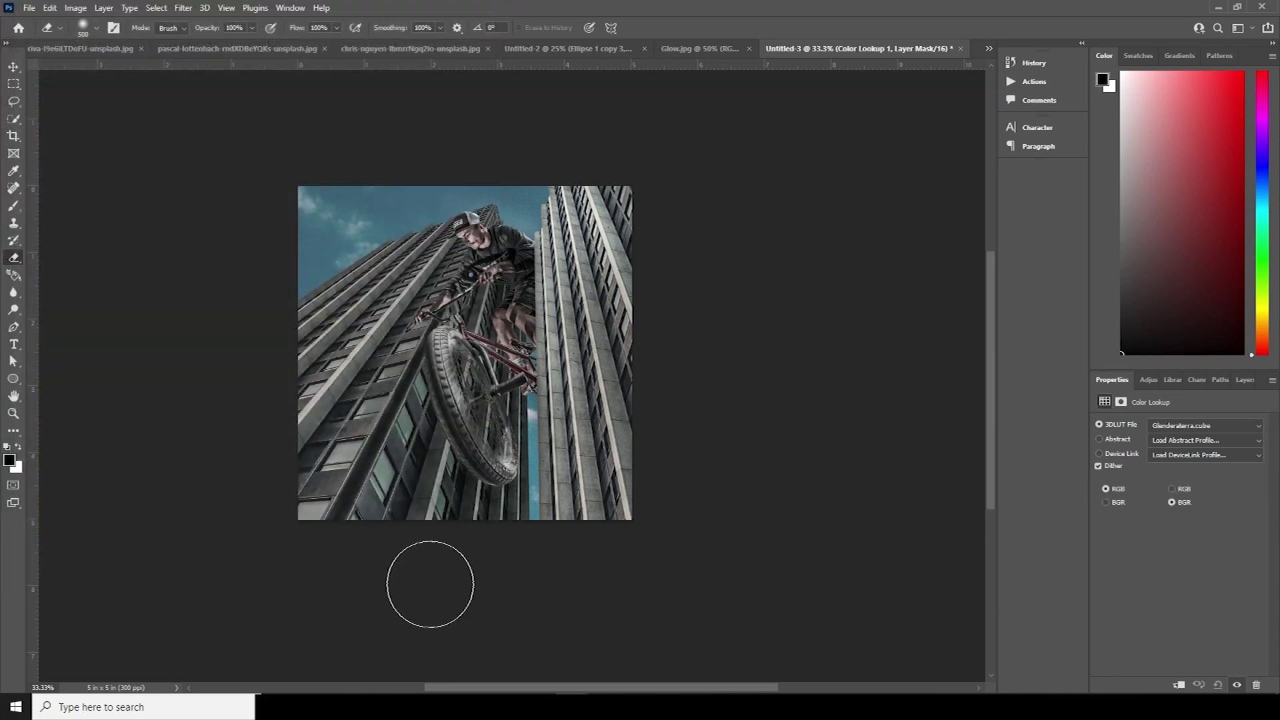
click(1241, 380)
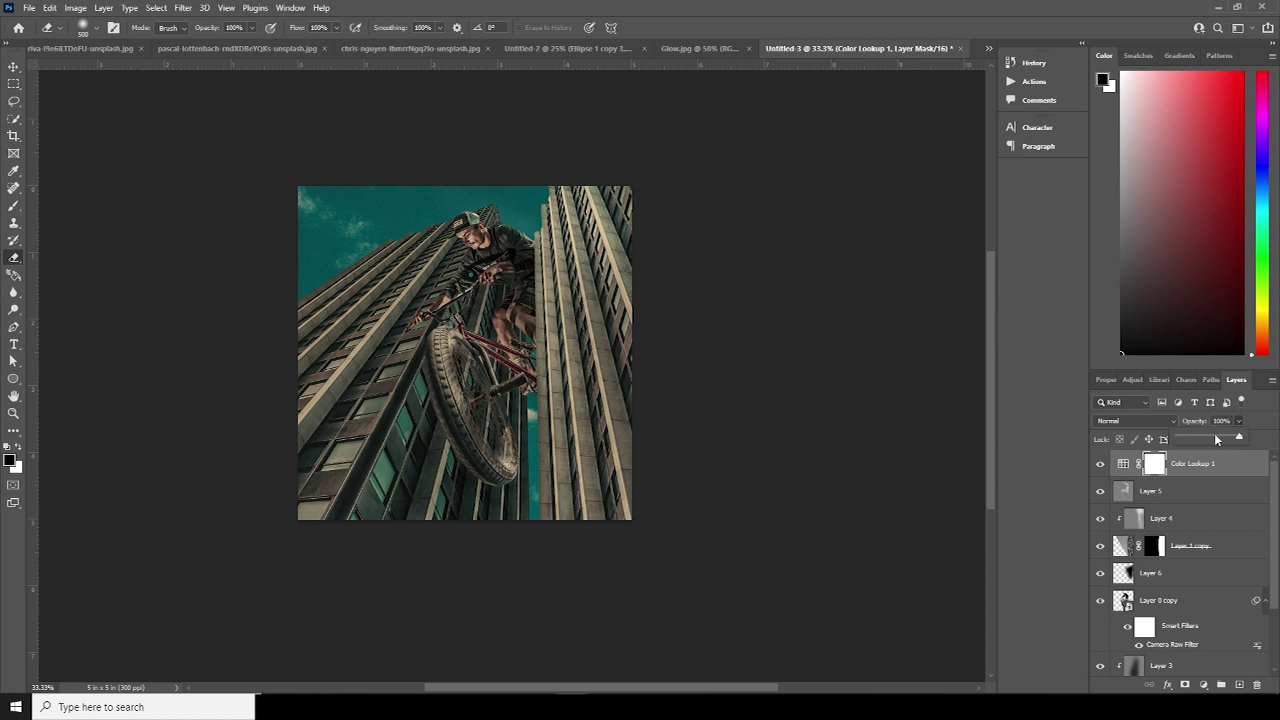
click(1215, 438)
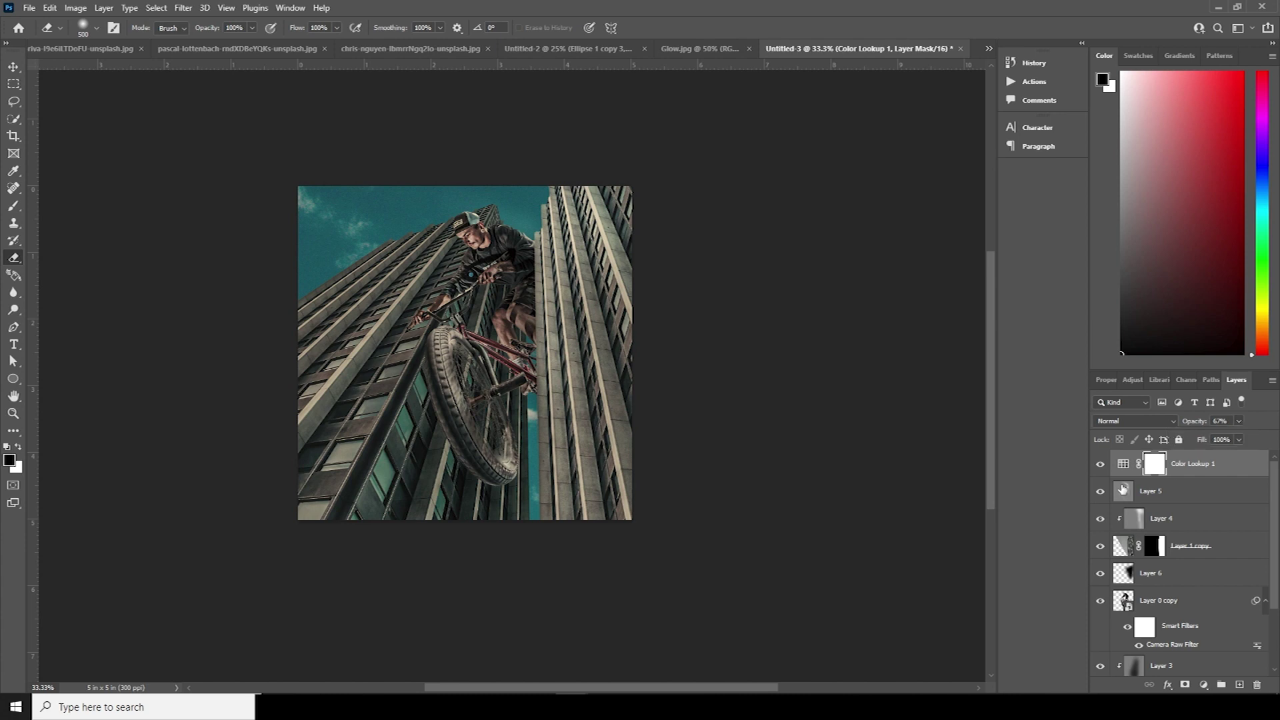
Add a Curves adjustment above Layer 5, lifting the RGB highlights from 181 to 203 and anchoring the shadows at input 46, output 47
click(1173, 491)
click(1203, 685)
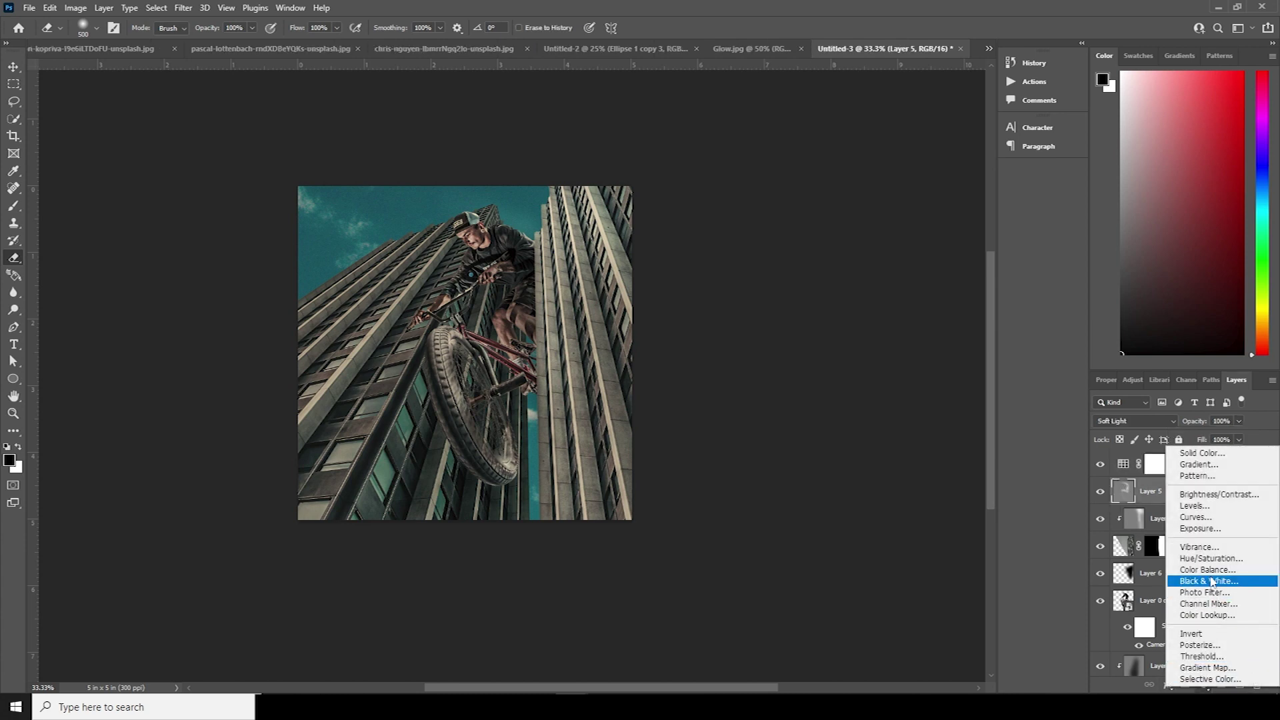
click(1196, 518)
drag(1228, 488, 1220, 482)
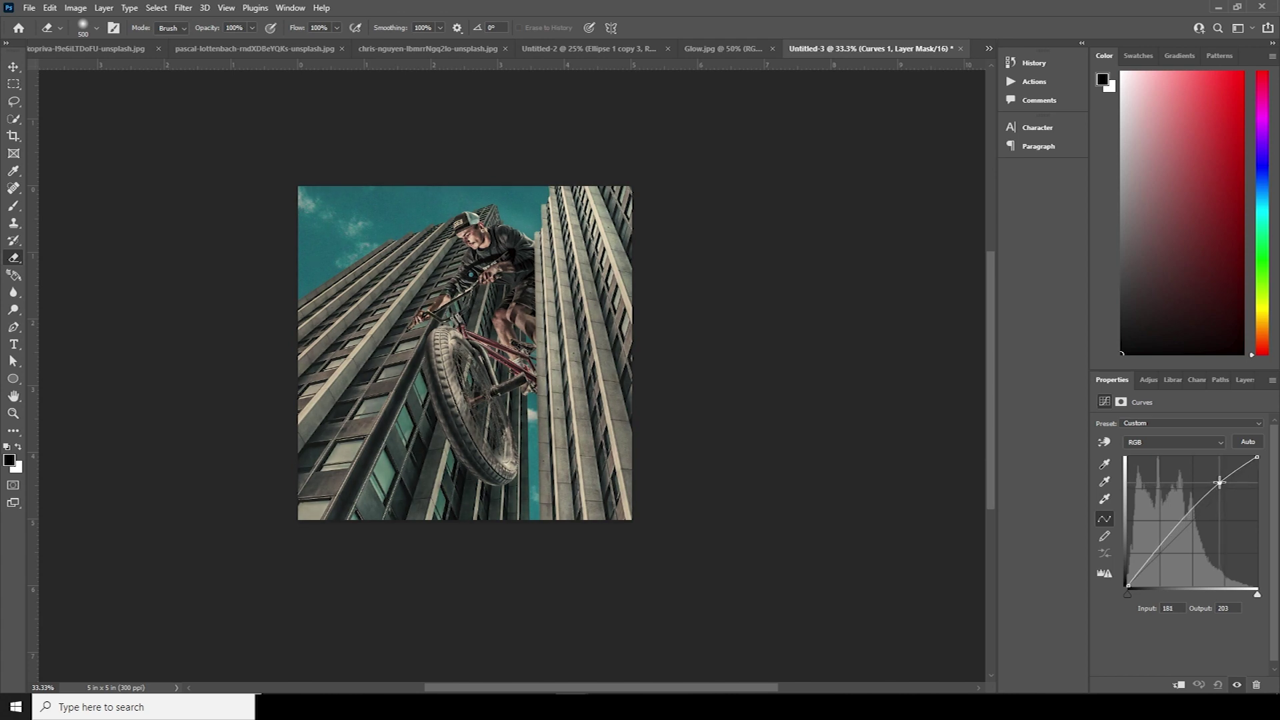
drag(1153, 558, 1153, 562)
Move the white point of the Green channel curve to input 235, output 255
click(1220, 443)
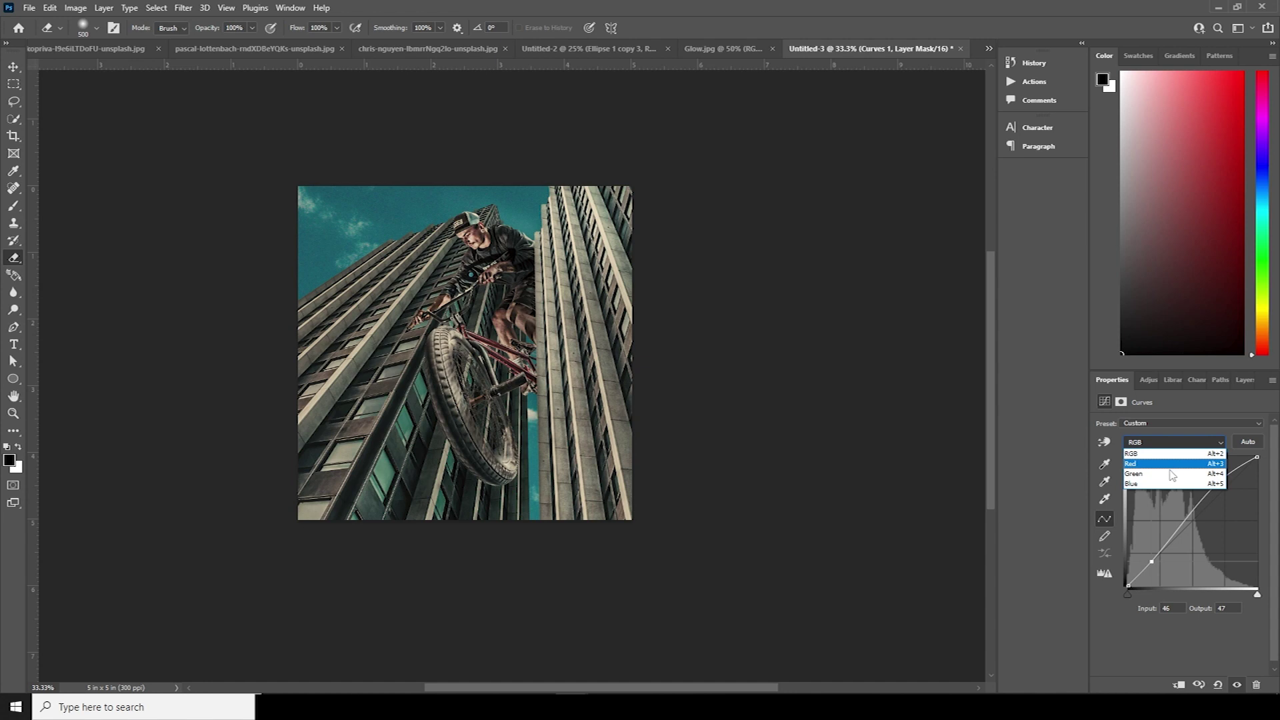
click(1211, 461)
drag(1255, 457, 1247, 456)
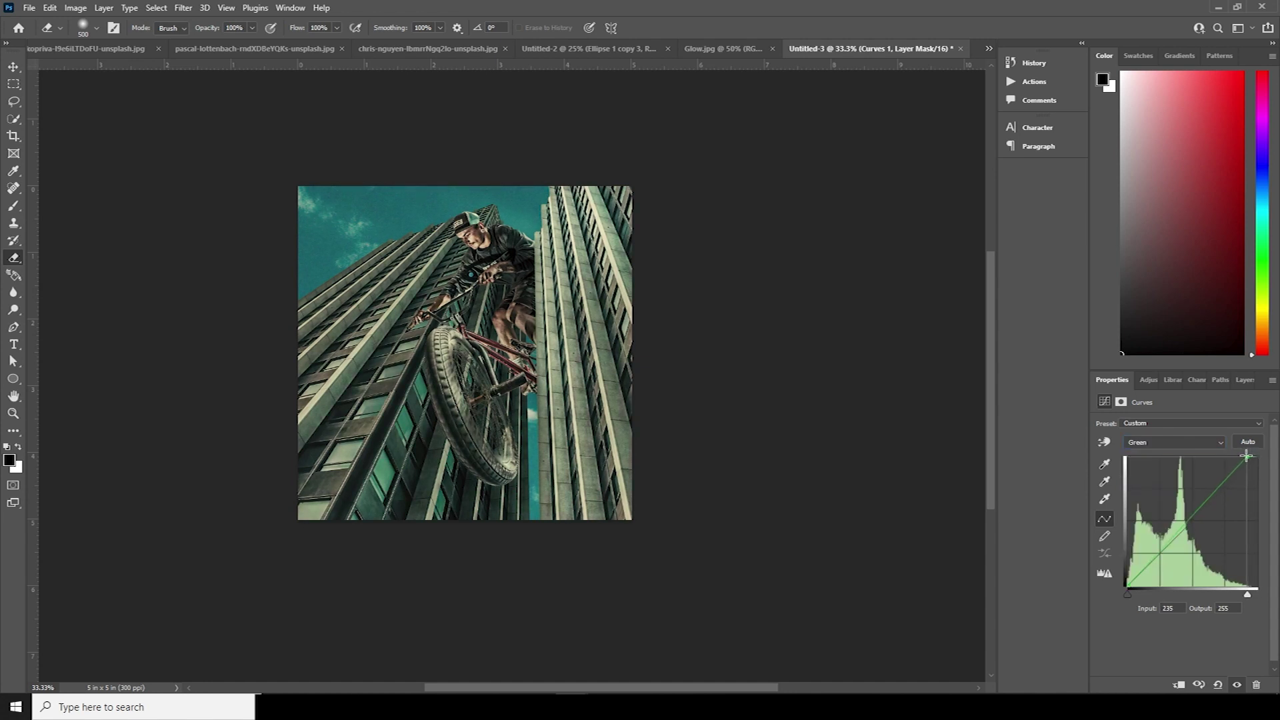
Set the Green channel curve's black point to input 9, output 1, and raise the RGB curve's black point to output 15
drag(1128, 588, 1131, 585)
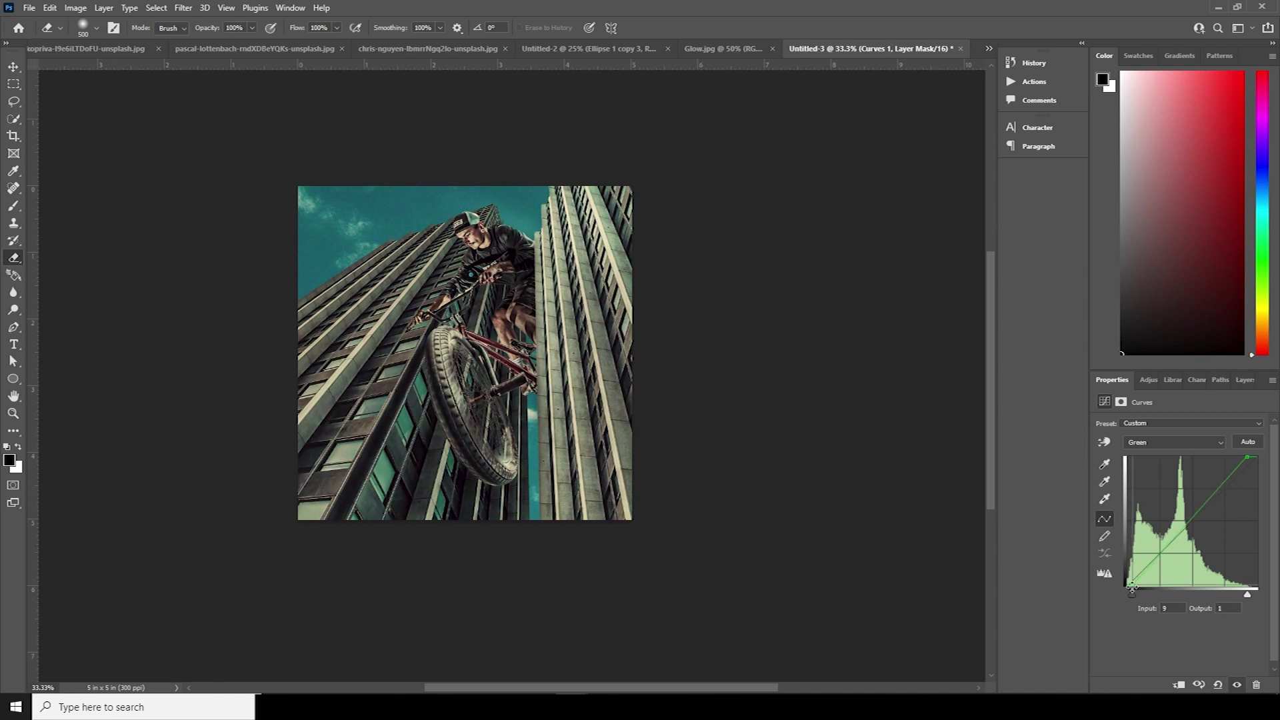
click(1167, 444)
click(1155, 453)
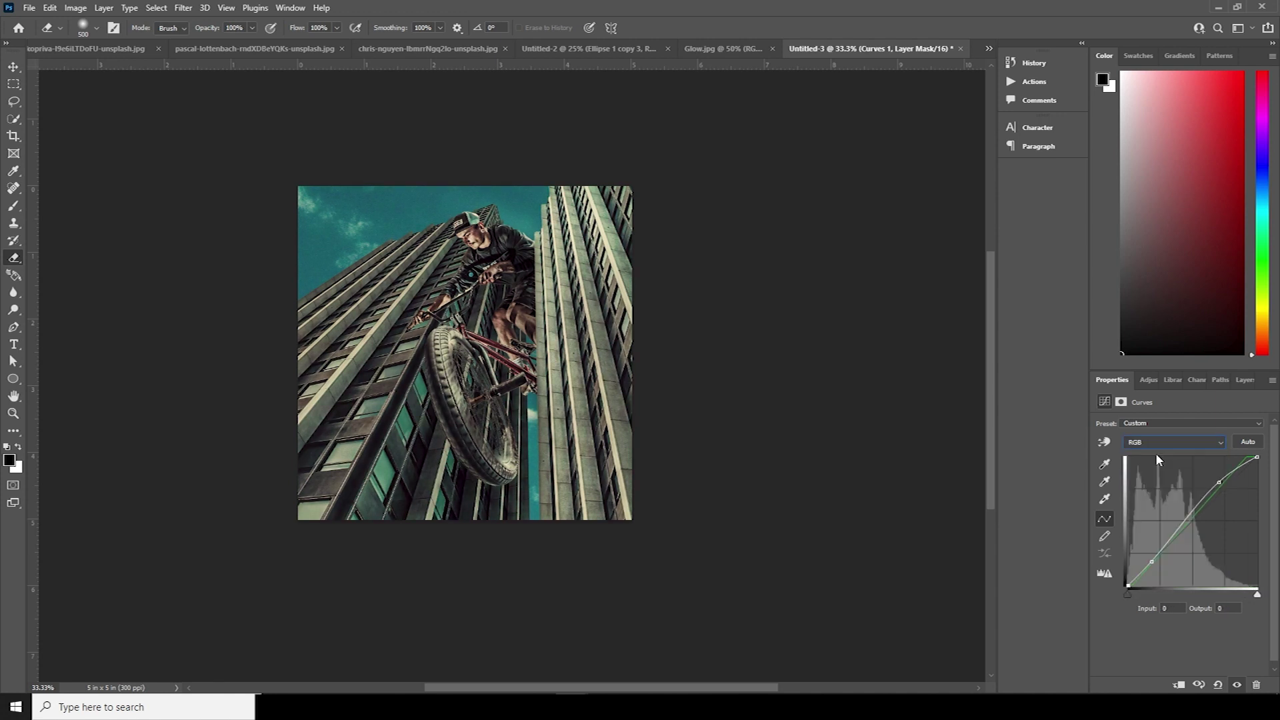
click(1184, 443)
click(1148, 454)
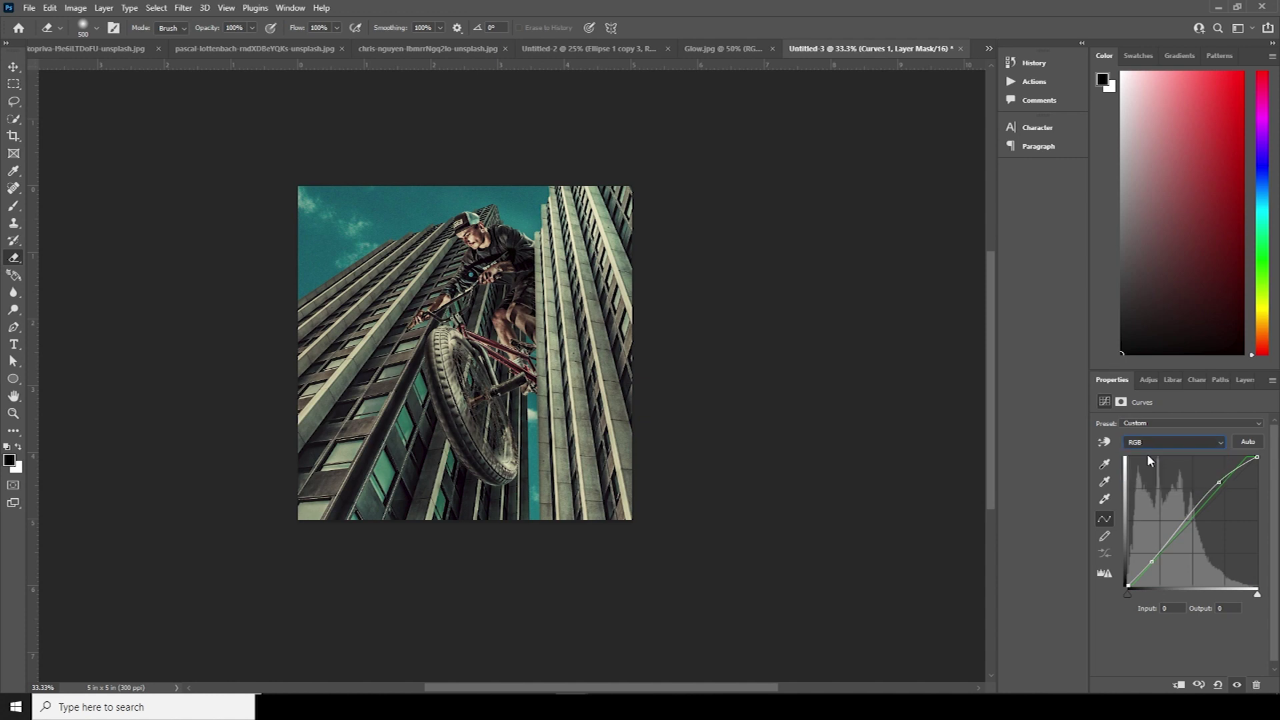
drag(1154, 564, 1129, 582)
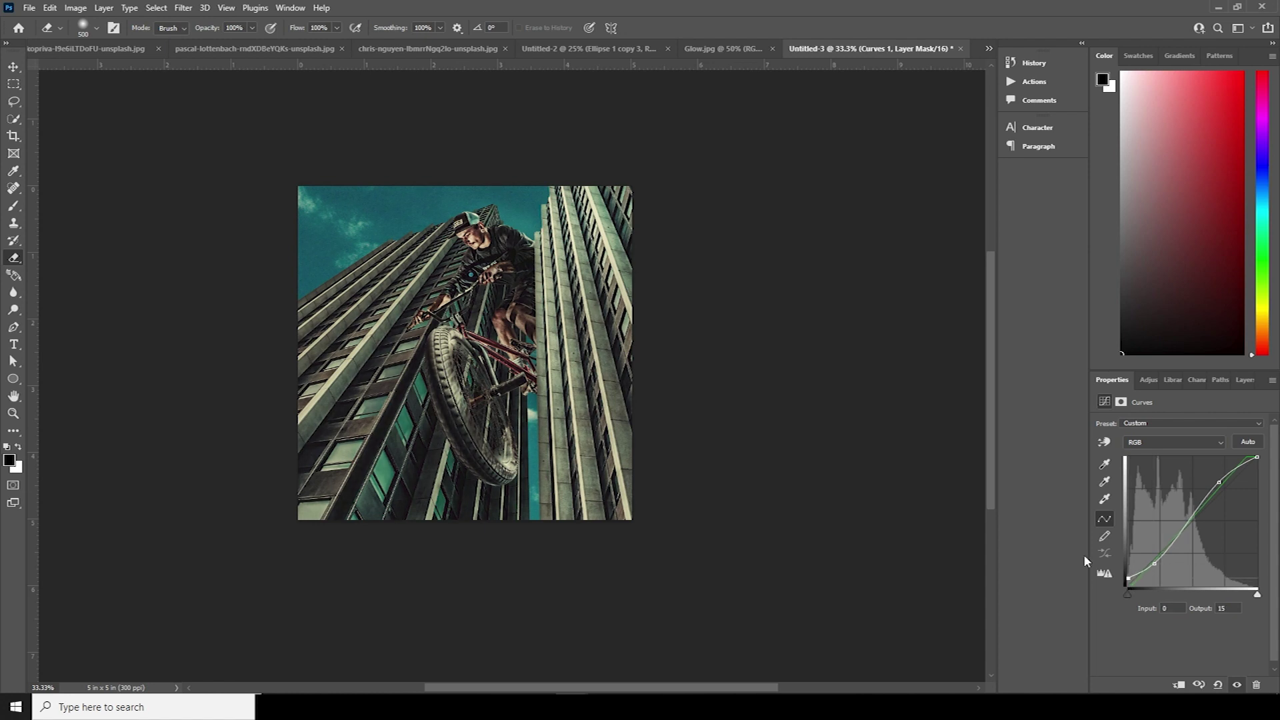
Add the text RACE in black Varsity Team Bold and enlarge it to about 136 pt across the lower part of the image
click(13, 67)
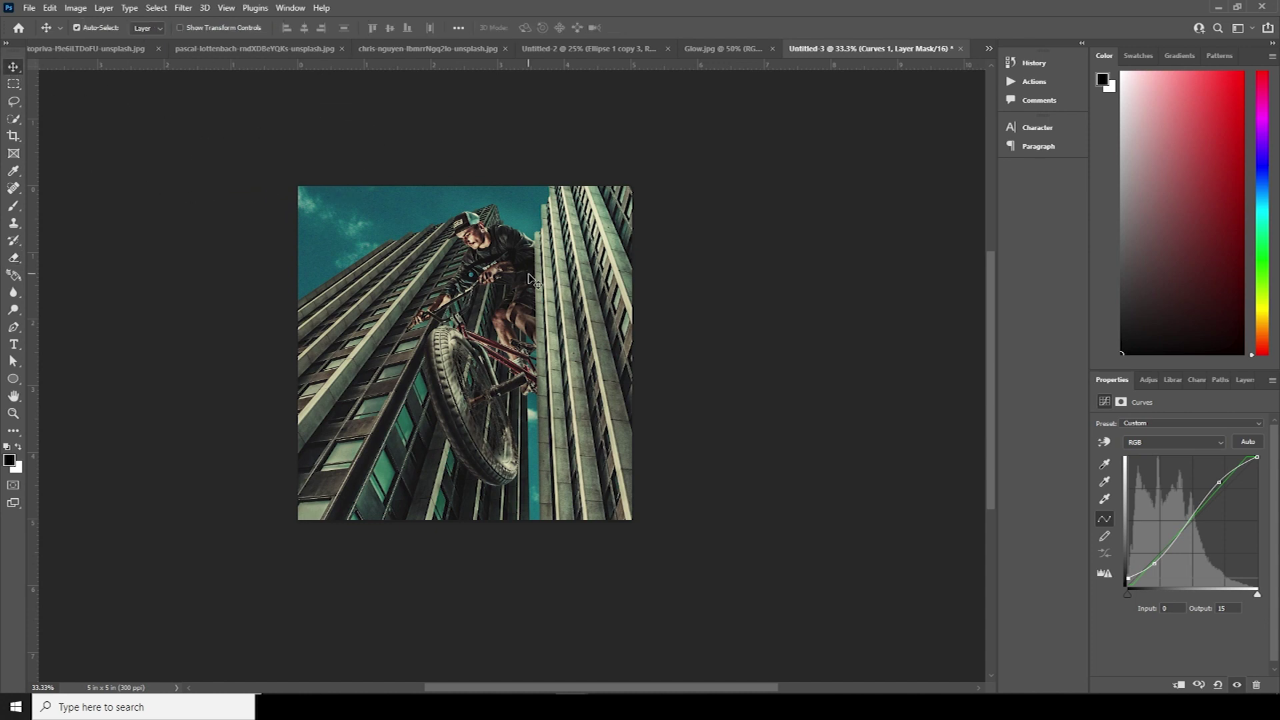
click(14, 344)
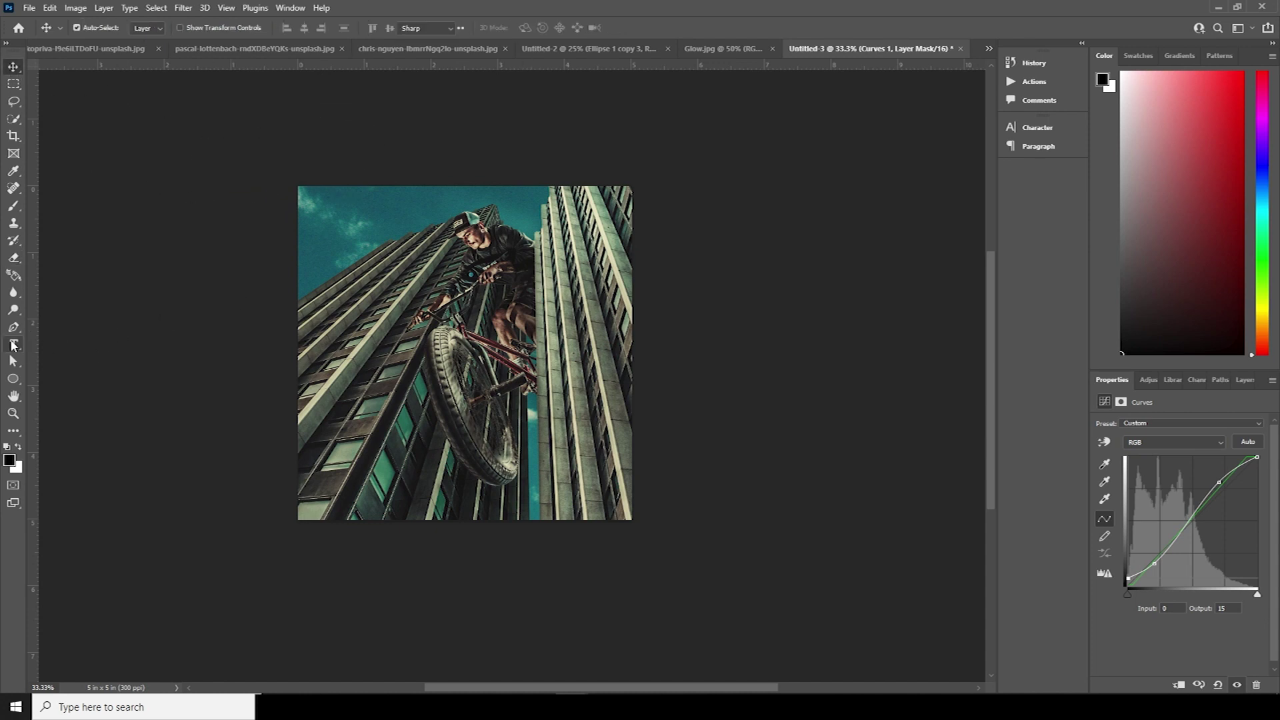
click(369, 440)
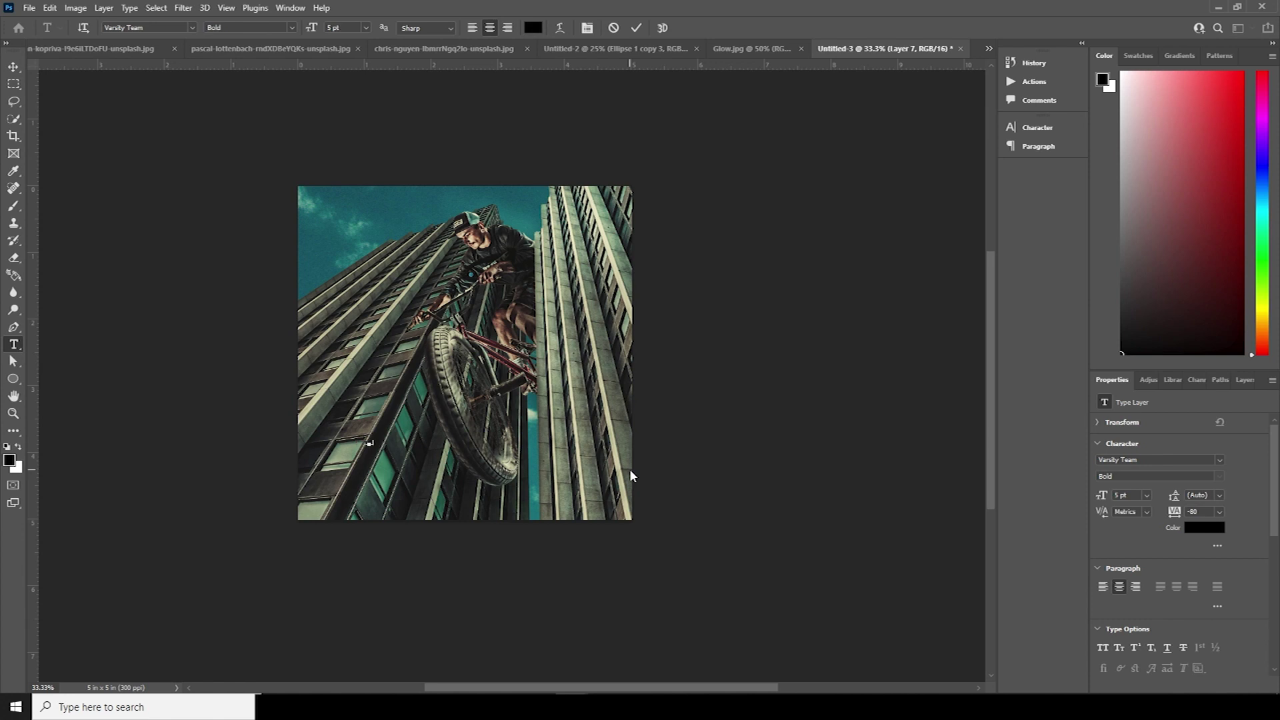
click(13, 67)
drag(641, 456, 513, 497)
key(ctrl+t)
drag(374, 445, 600, 505)
key(Return)
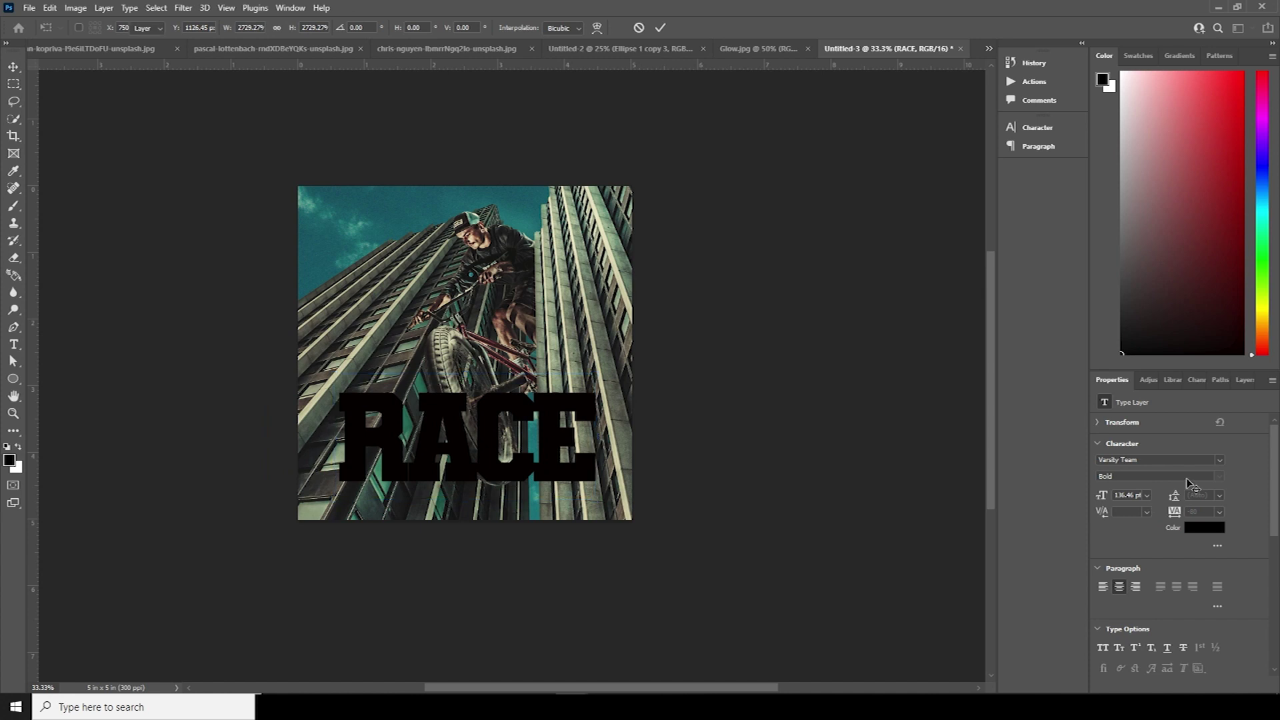
Hide the RACE text layer and stamp all visible layers into a new merged layer above Color Lookup 1
click(1242, 381)
drag(1123, 493, 1126, 457)
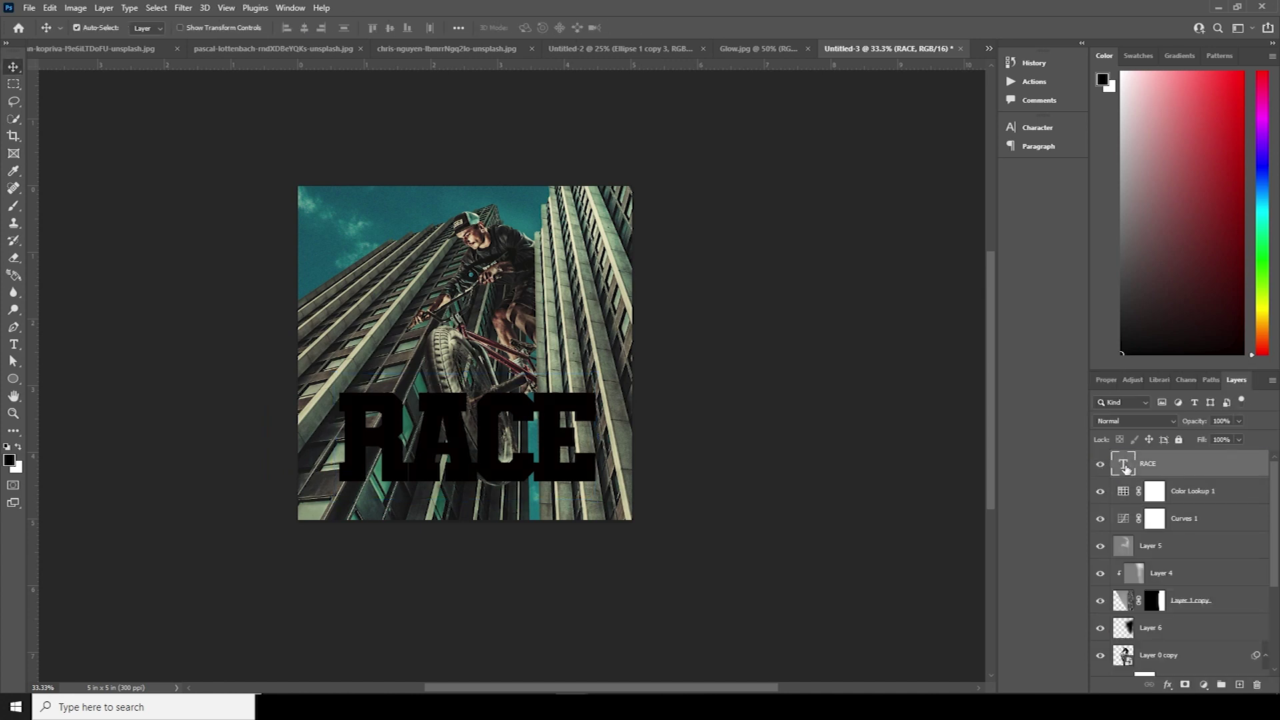
click(1124, 494)
click(1102, 464)
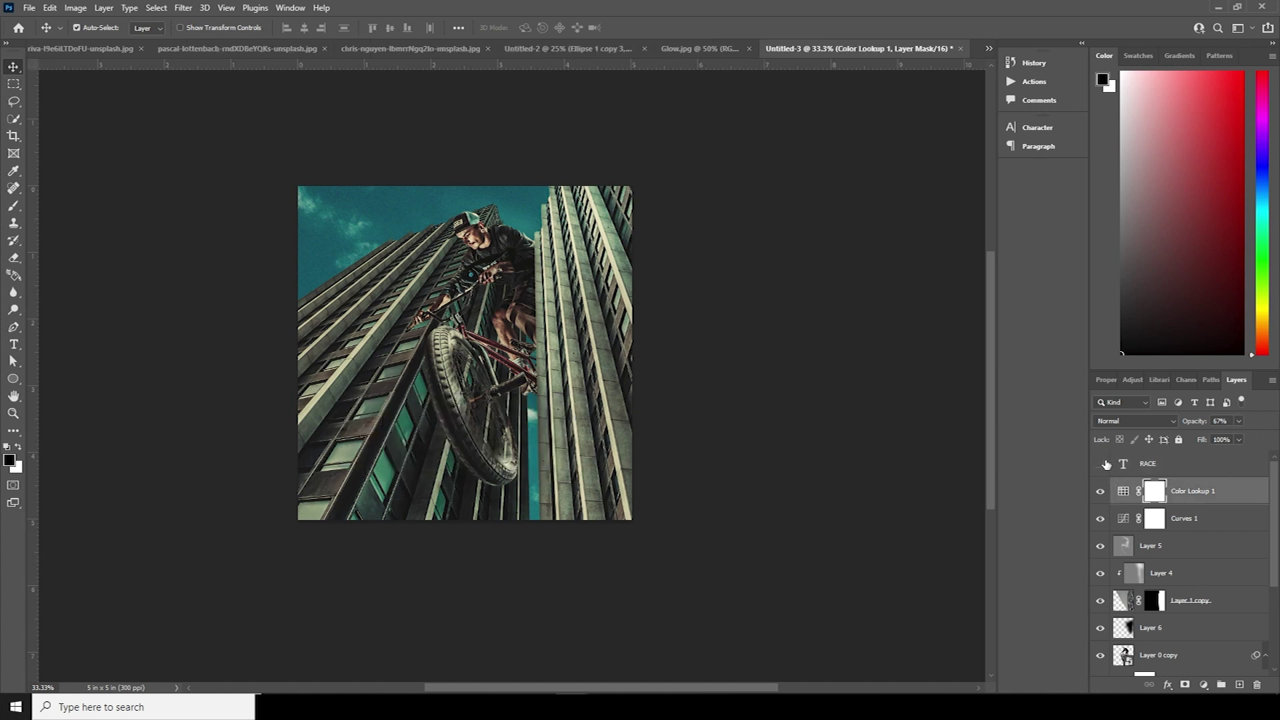
click(1125, 493)
key(ctrl+shift+alt+e)
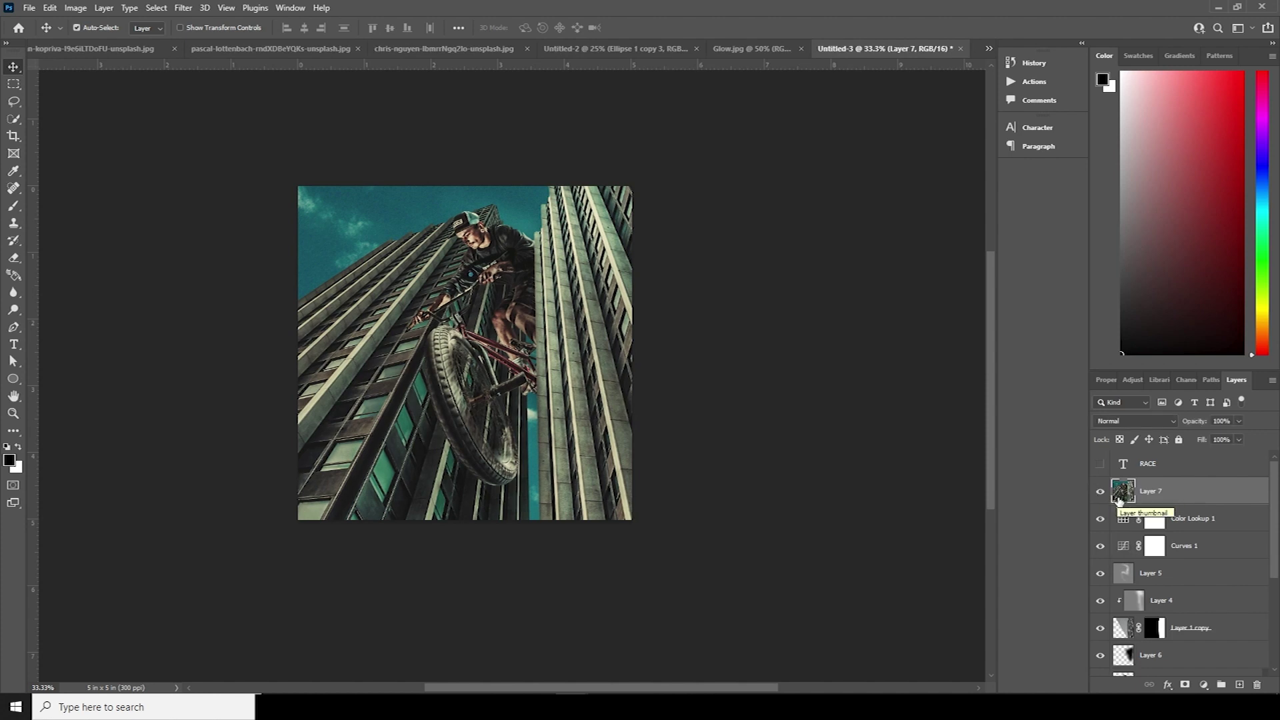
Add a dark grey Solid Color fill (#303232) above Color Lookup 1, beneath the merged image layer
click(1124, 525)
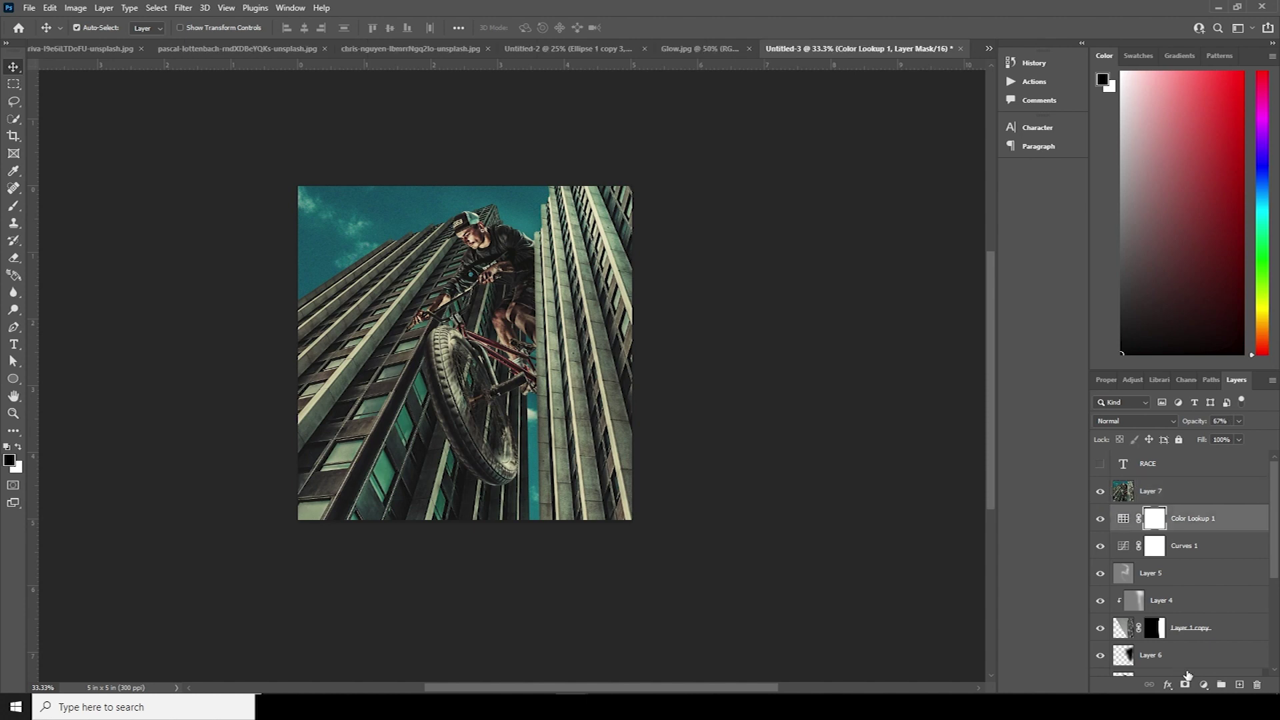
click(1204, 687)
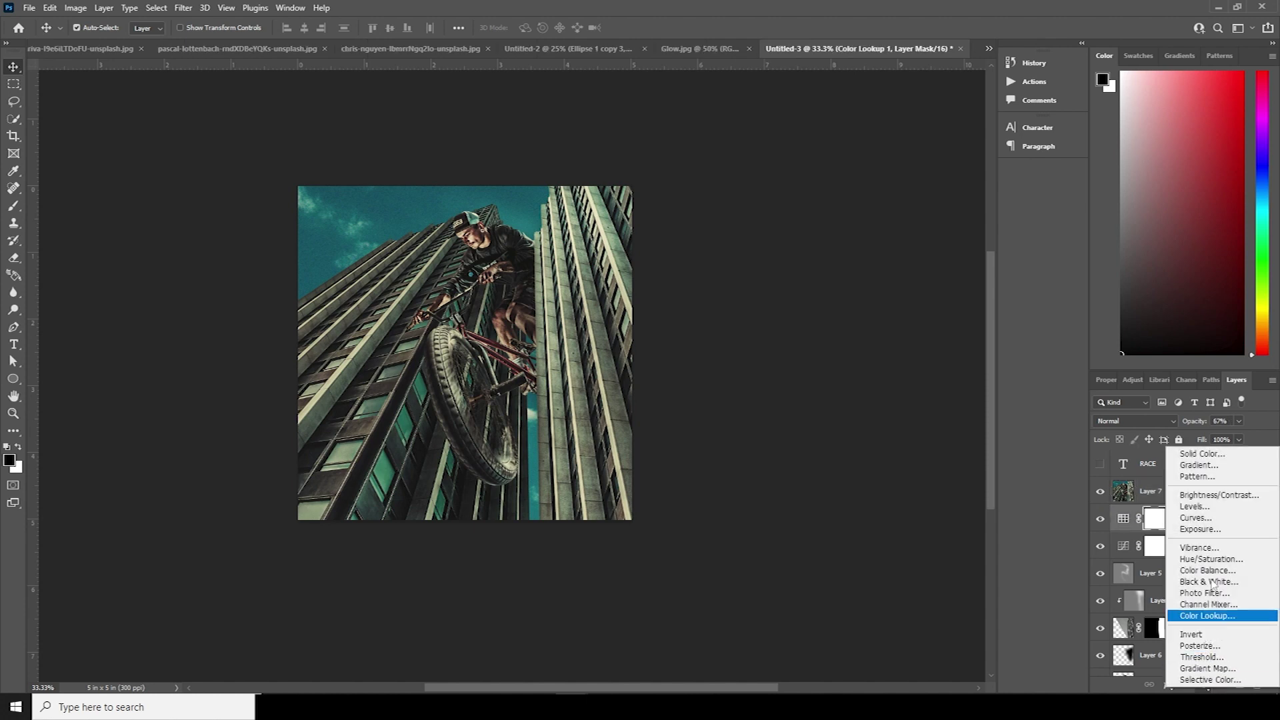
click(1202, 453)
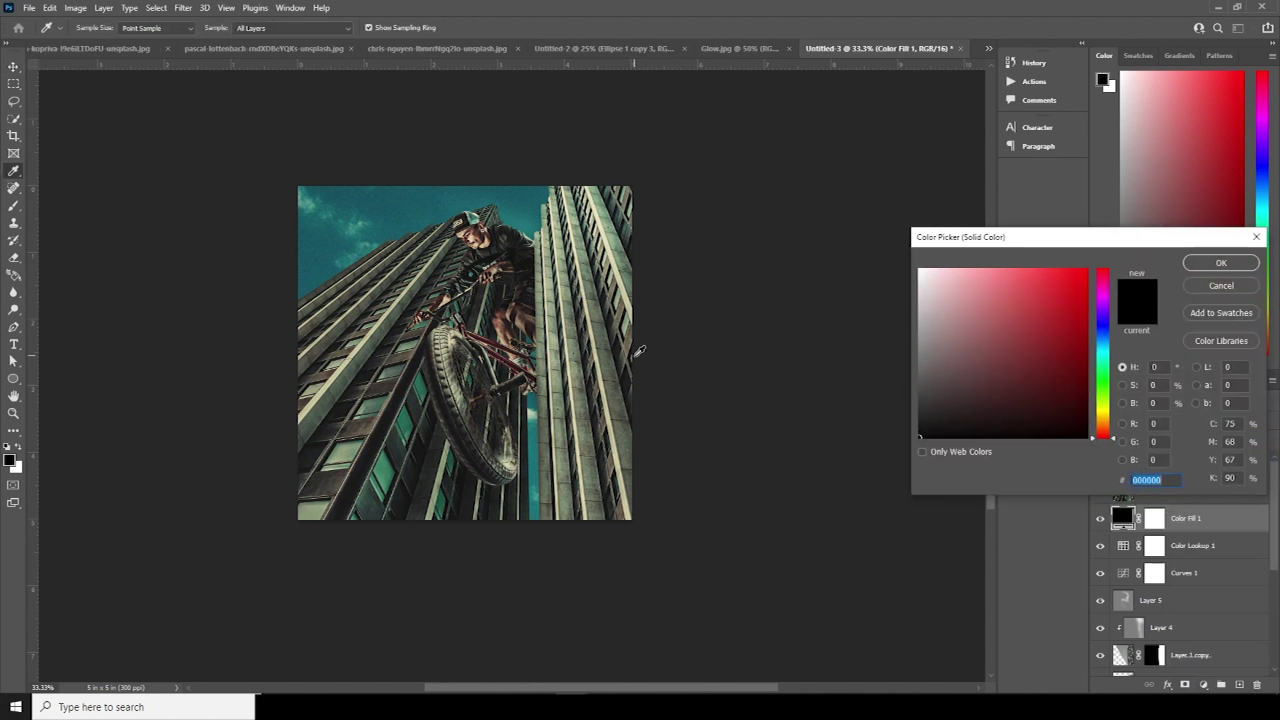
click(537, 206)
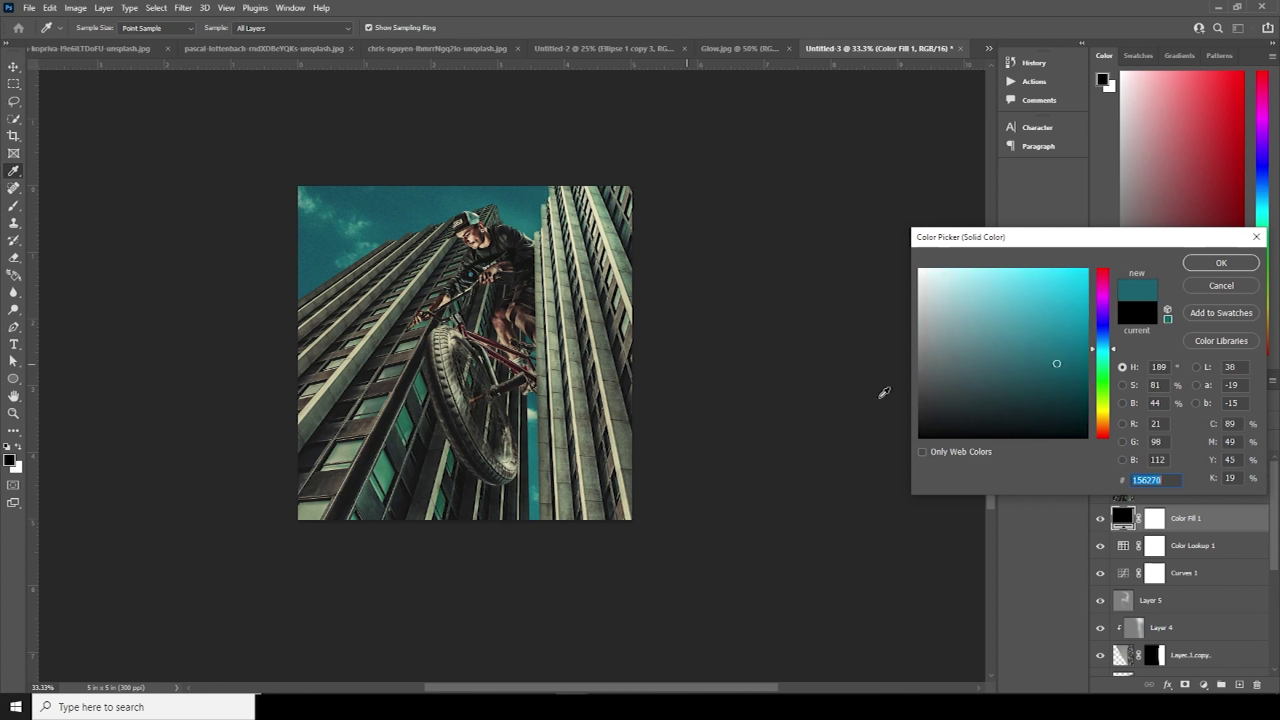
drag(921, 400, 931, 405)
key(Return)
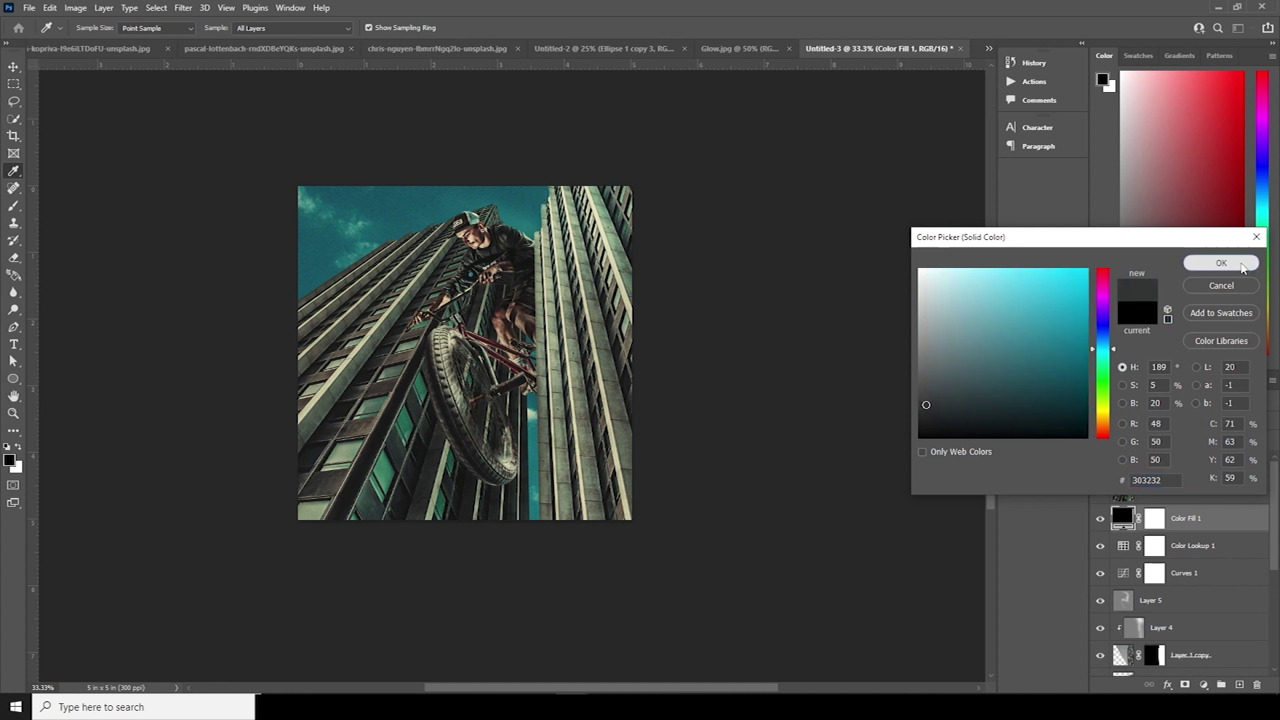
Place the merged image Layer 7 in a group and rename the group Image 1
key(ctrl+alt+shift+e)
key(ctrl)
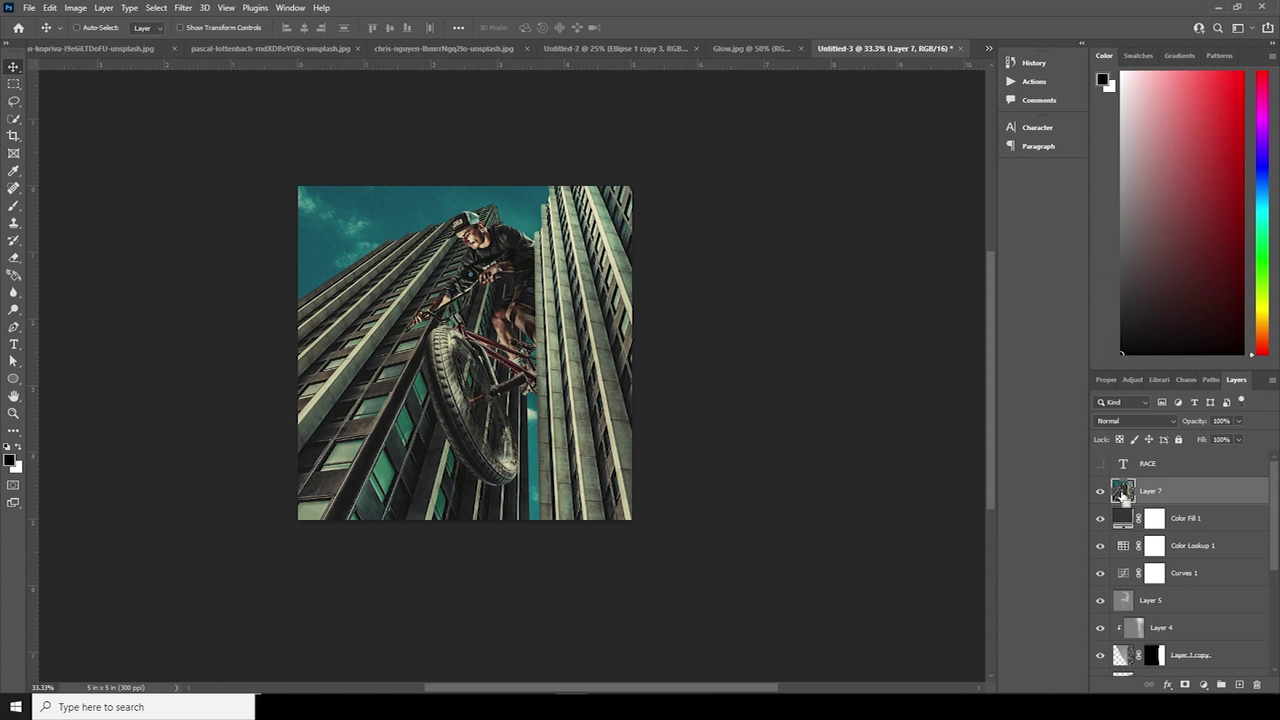
key(ctrl+g)
double_click(1152, 486)
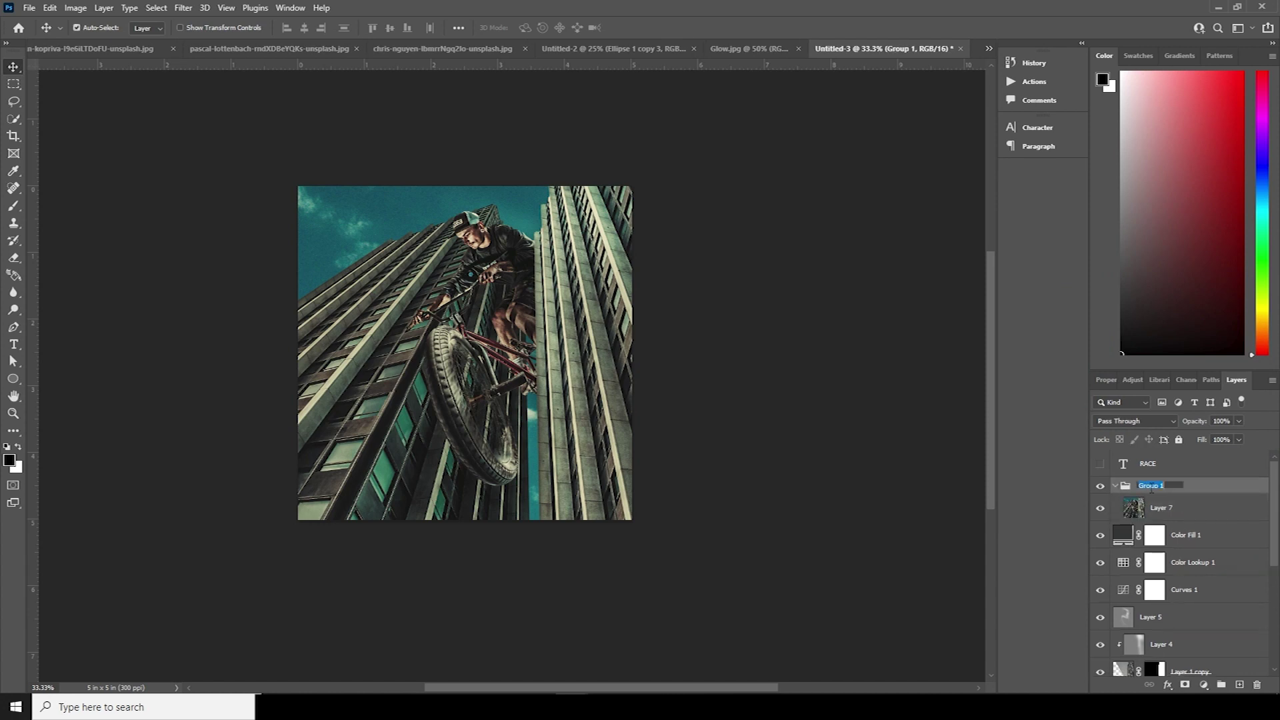
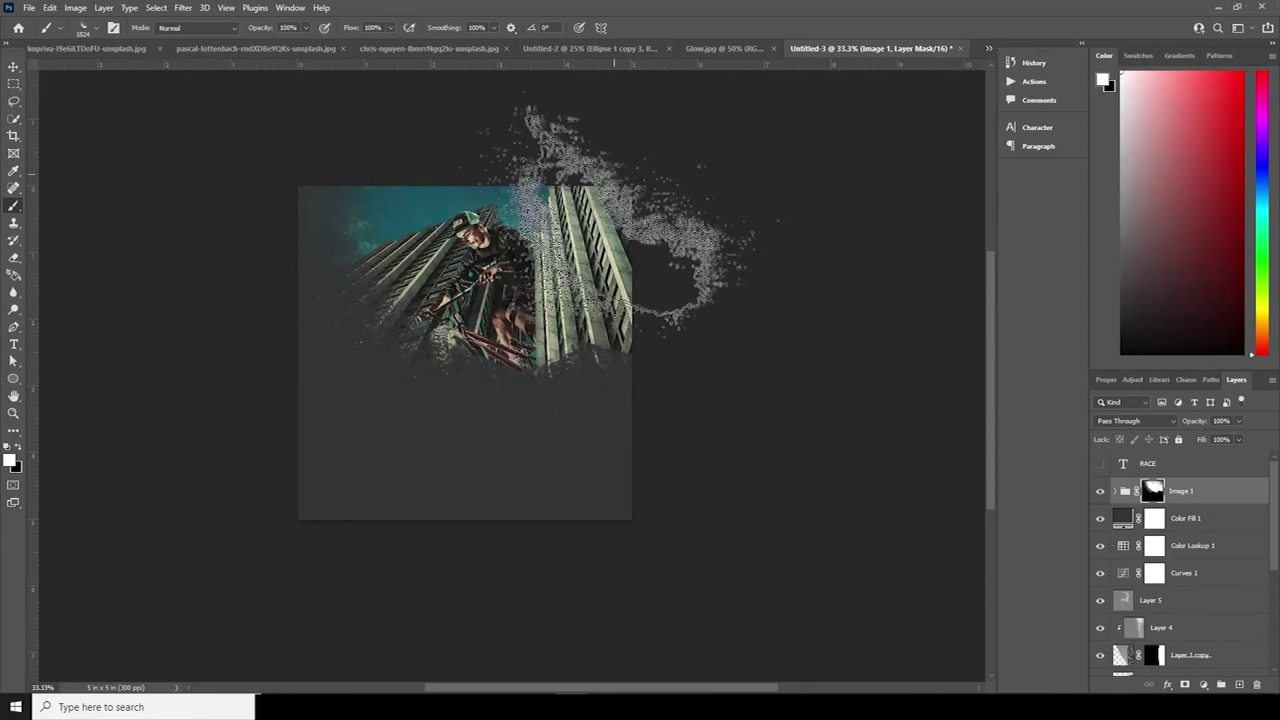
Choose a 675 px splatter brush and paint black on the Image 1 mask to hide most of the sky and buildings around the rider
click(80, 31)
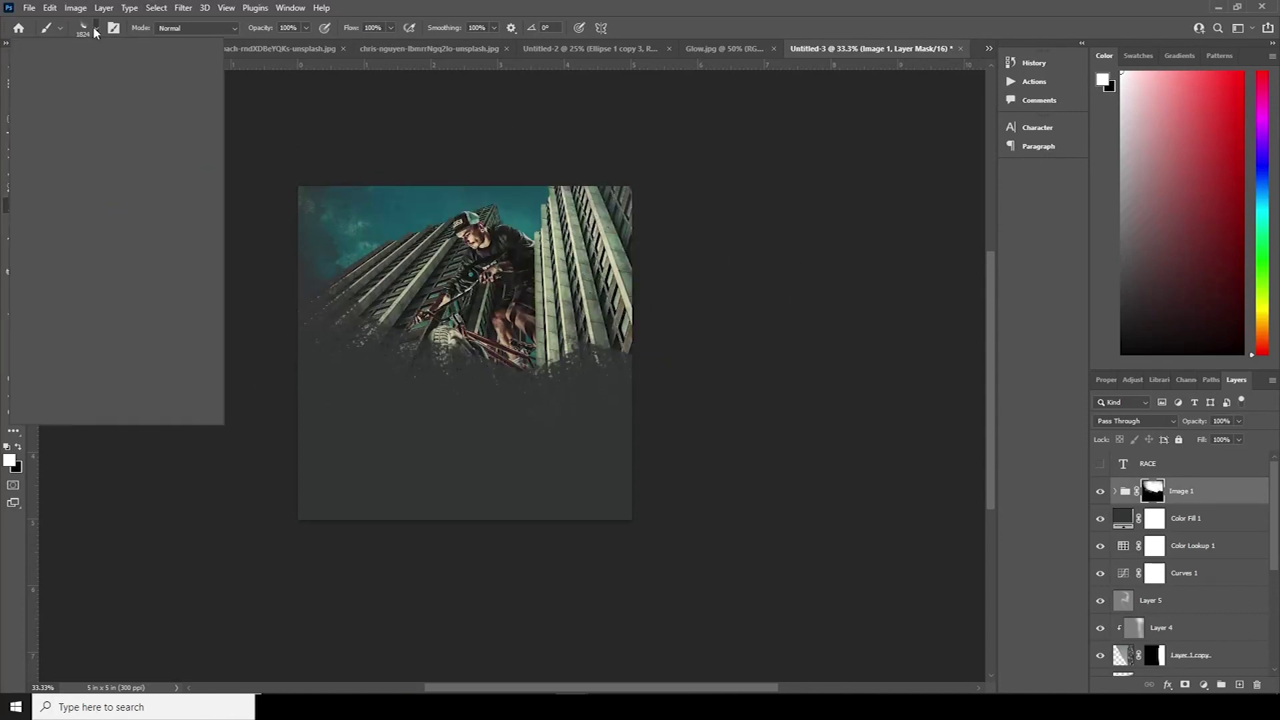
scroll(188, 210, down, 3)
click(135, 155)
key(Return)
mouse_move(85, 439)
mouse_down()
mouse_move(352, 267)
mouse_move(339, 226)
mouse_move(314, 216)
mouse_move(412, 180)
mouse_move(549, 201)
mouse_move(644, 239)
mouse_move(603, 277)
mouse_move(648, 288)
mouse_move(609, 314)
mouse_move(637, 360)
mouse_move(586, 374)
mouse_move(512, 362)
mouse_move(560, 273)
mouse_move(514, 159)
mouse_move(478, 153)
mouse_move(584, 174)
mouse_move(673, 223)
mouse_move(653, 252)
mouse_move(703, 343)
mouse_move(521, 373)
mouse_move(351, 339)
mouse_move(311, 369)
mouse_move(260, 295)
mouse_move(322, 260)
mouse_move(370, 210)
mouse_move(343, 273)
mouse_move(396, 333)
mouse_move(392, 267)
mouse_move(417, 205)
mouse_move(398, 170)
mouse_move(492, 185)
mouse_move(458, 204)
mouse_move(507, 171)
mouse_move(547, 178)
mouse_move(576, 204)
mouse_move(557, 222)
mouse_move(604, 298)
mouse_move(568, 323)
mouse_move(616, 254)
mouse_move(613, 264)
mouse_move(654, 260)
mouse_up()
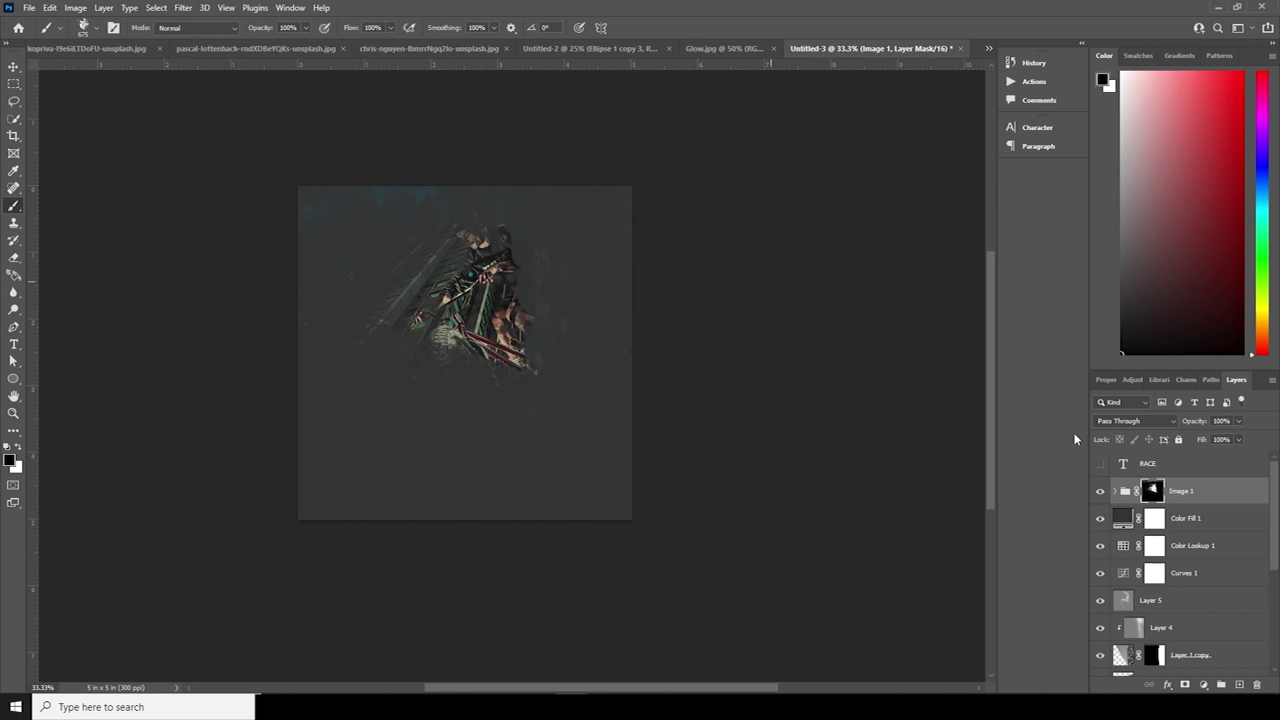
Keep a hidden duplicate of the Image 1 group and add a Hue/Saturation adjustment with Saturation -74 above Layer 7 in the original
click(1126, 494)
key(ctrl+j)
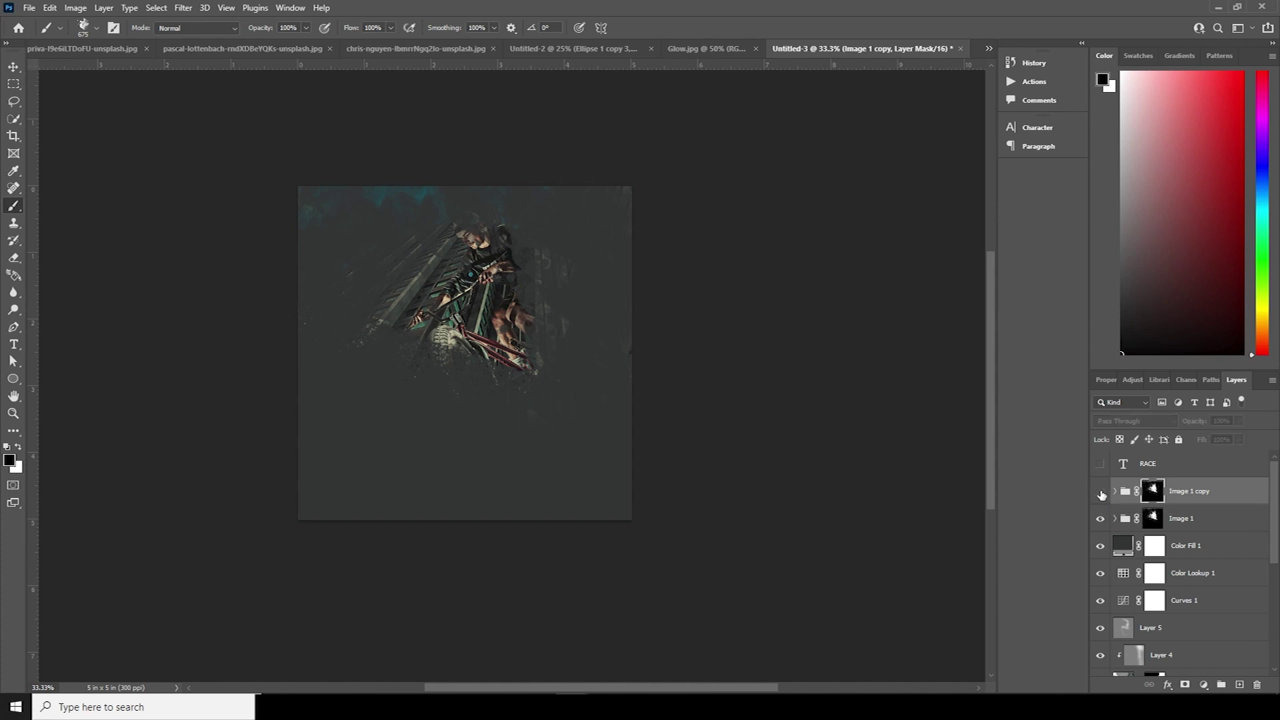
click(1115, 519)
click(1137, 550)
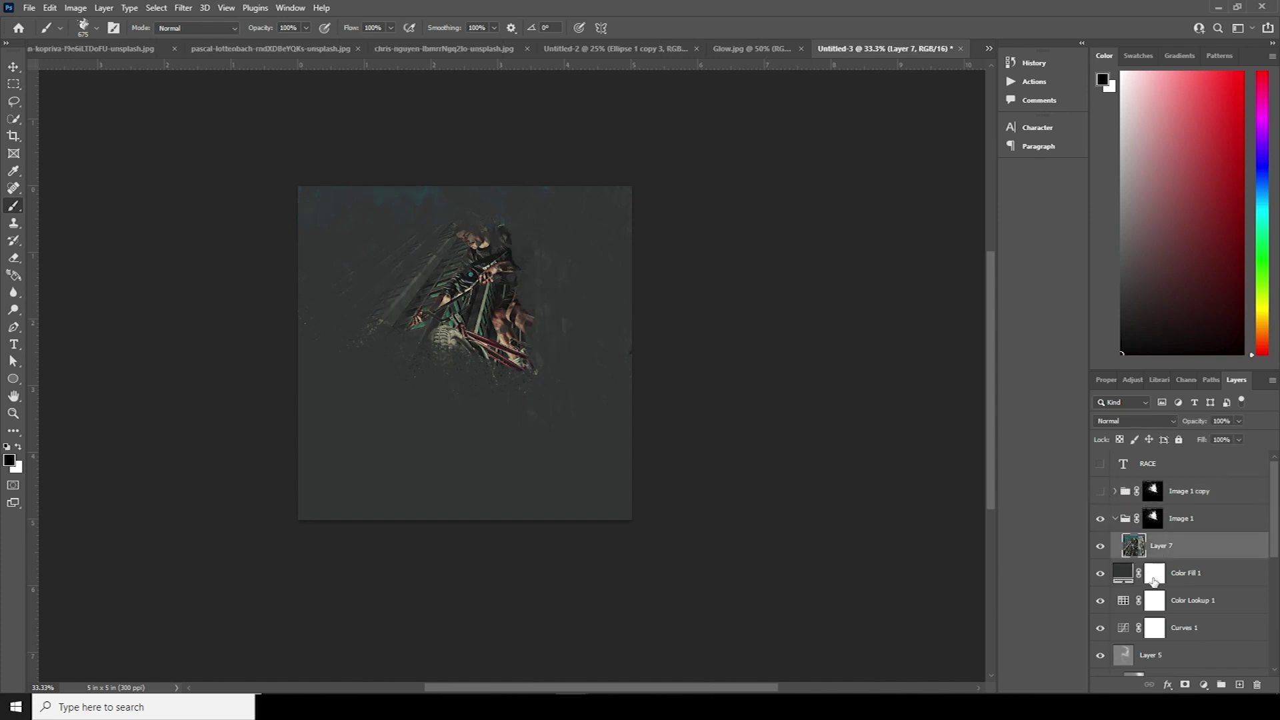
click(1204, 685)
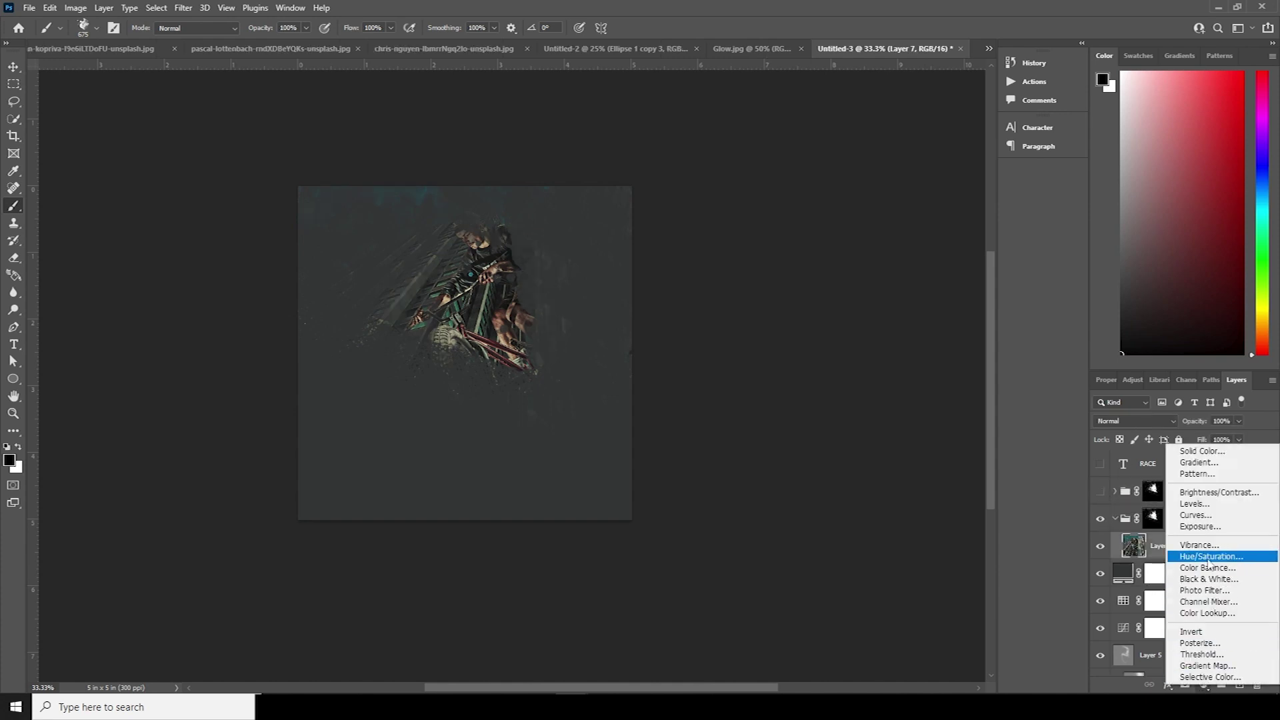
click(1201, 558)
click(1128, 498)
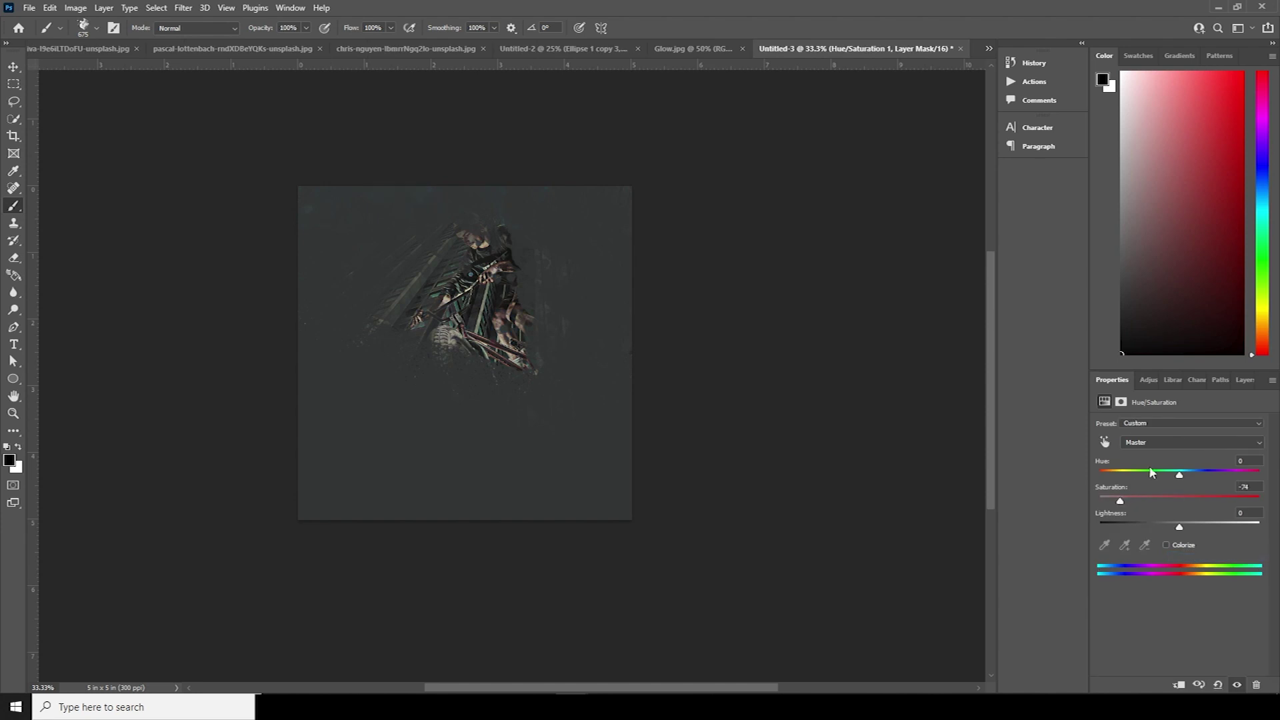
click(1242, 381)
Paint the Image 1 mask with a 675 px Dried Blood Splatters brush, revealing the desaturated left skyscraper and nearby sky in white
click(1118, 522)
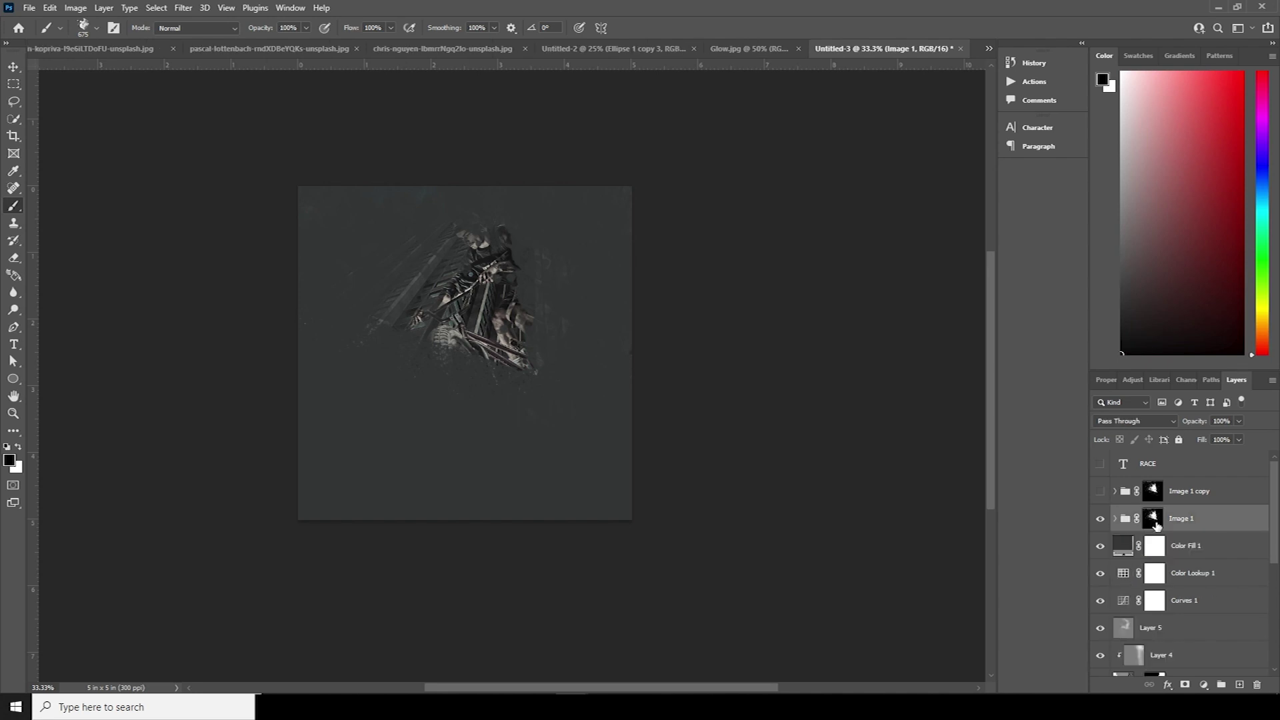
click(97, 28)
scroll(190, 294, down, 3)
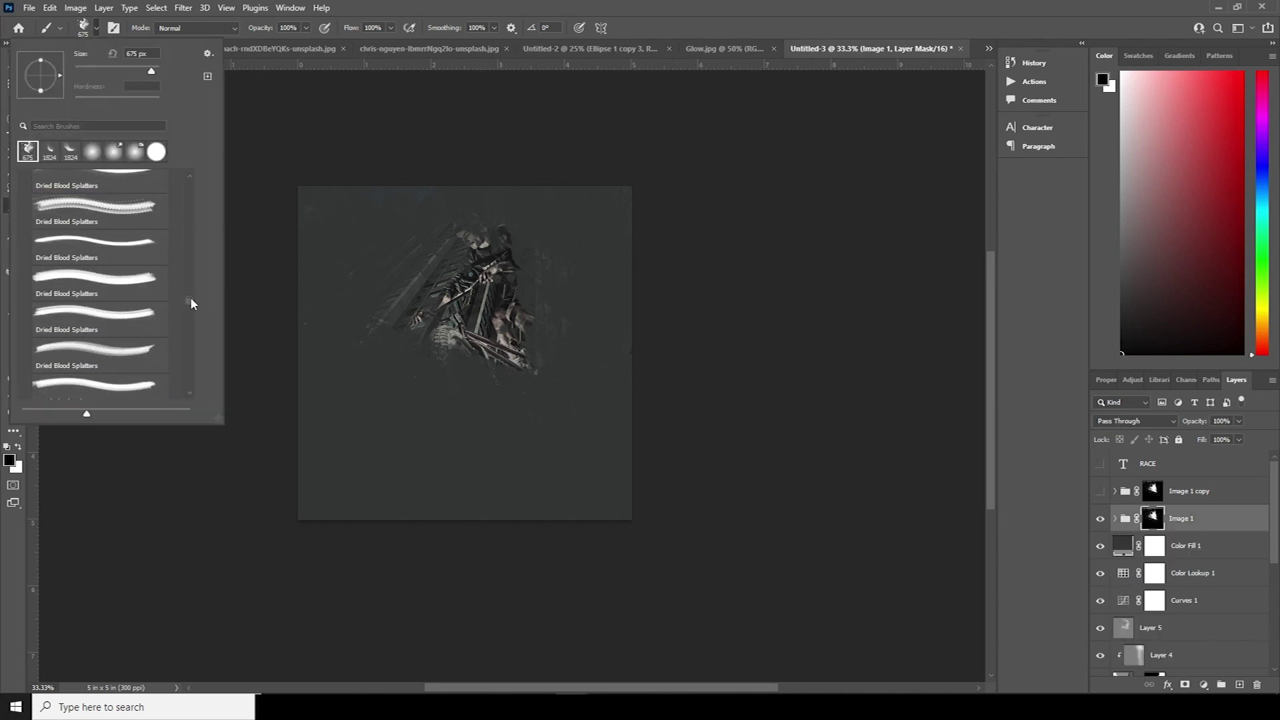
click(149, 335)
click(146, 294)
click(137, 229)
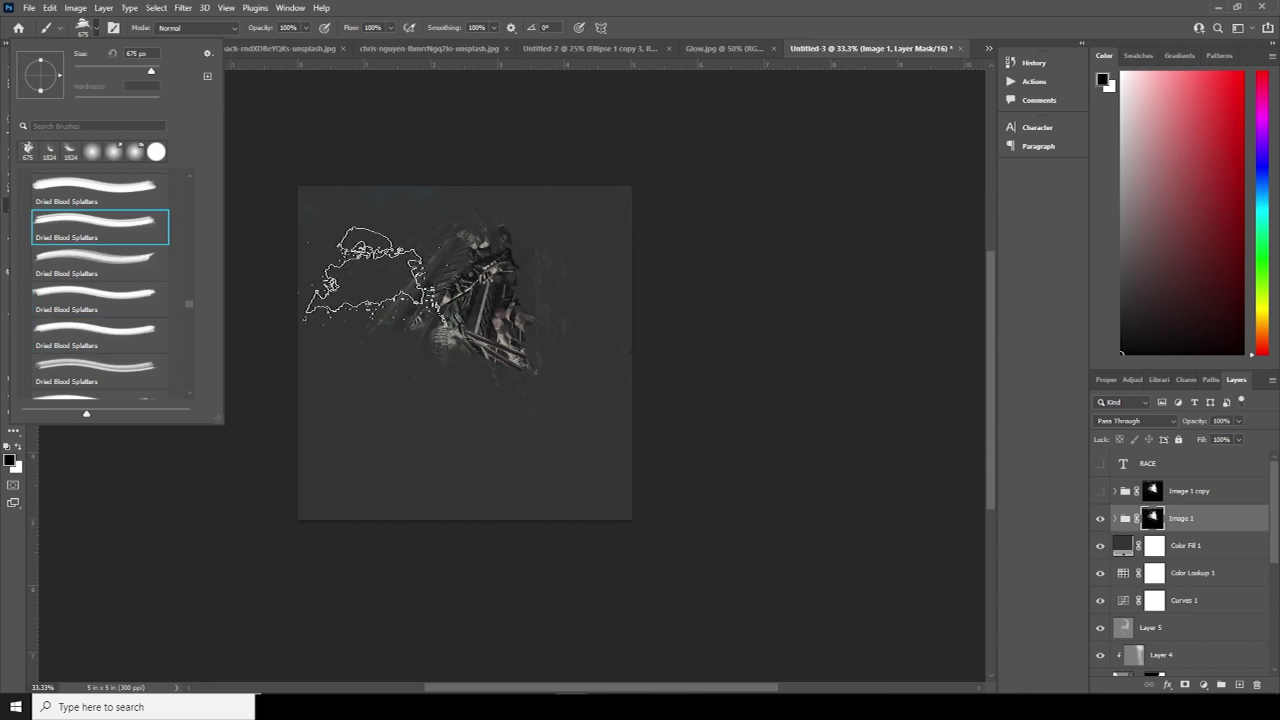
click(408, 287)
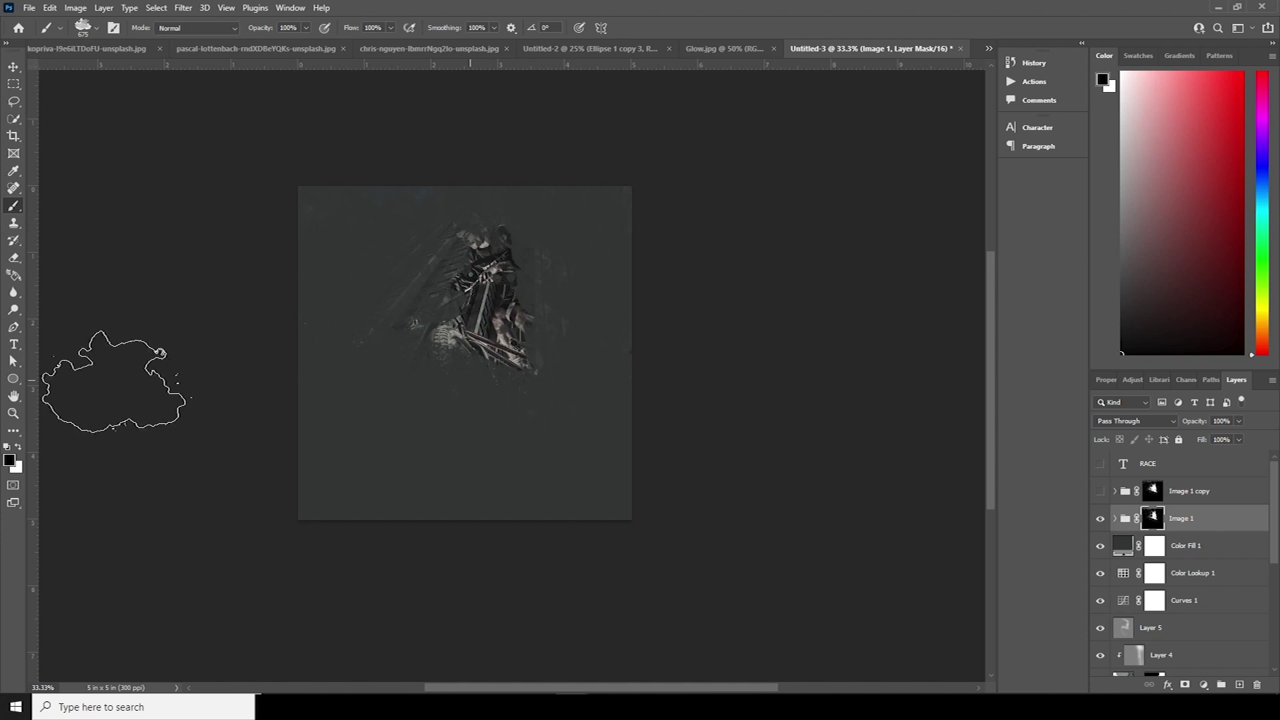
mouse_move(474, 264)
mouse_down()
mouse_move(427, 243)
mouse_move(380, 259)
mouse_up()
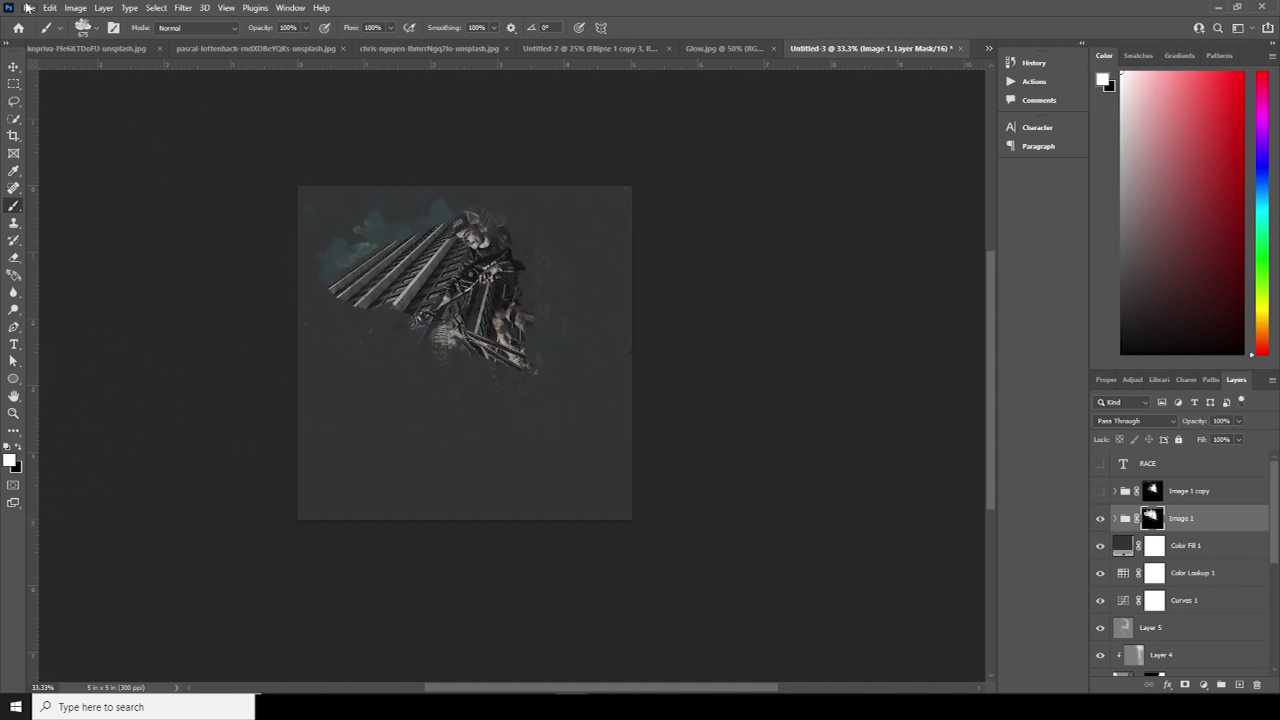
Switch to another 675 px Dried Blood Splatters brush and paint white on the Image 1 mask over the sky and right skyscraper
click(97, 29)
click(140, 220)
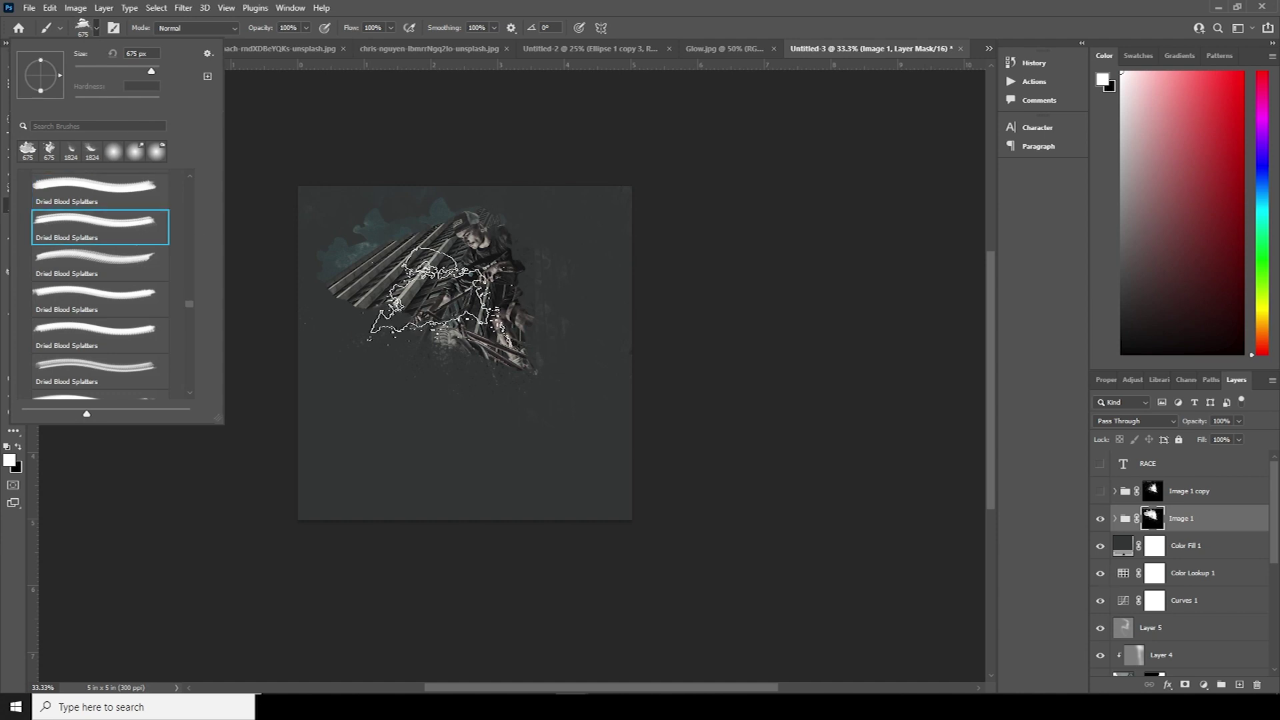
click(401, 260)
mouse_move(379, 209)
mouse_down()
mouse_move(512, 247)
mouse_move(520, 279)
mouse_move(599, 216)
mouse_move(639, 309)
mouse_move(514, 278)
mouse_move(522, 229)
mouse_move(546, 212)
mouse_move(542, 293)
mouse_move(619, 281)
mouse_move(770, 297)
mouse_move(587, 257)
mouse_up()
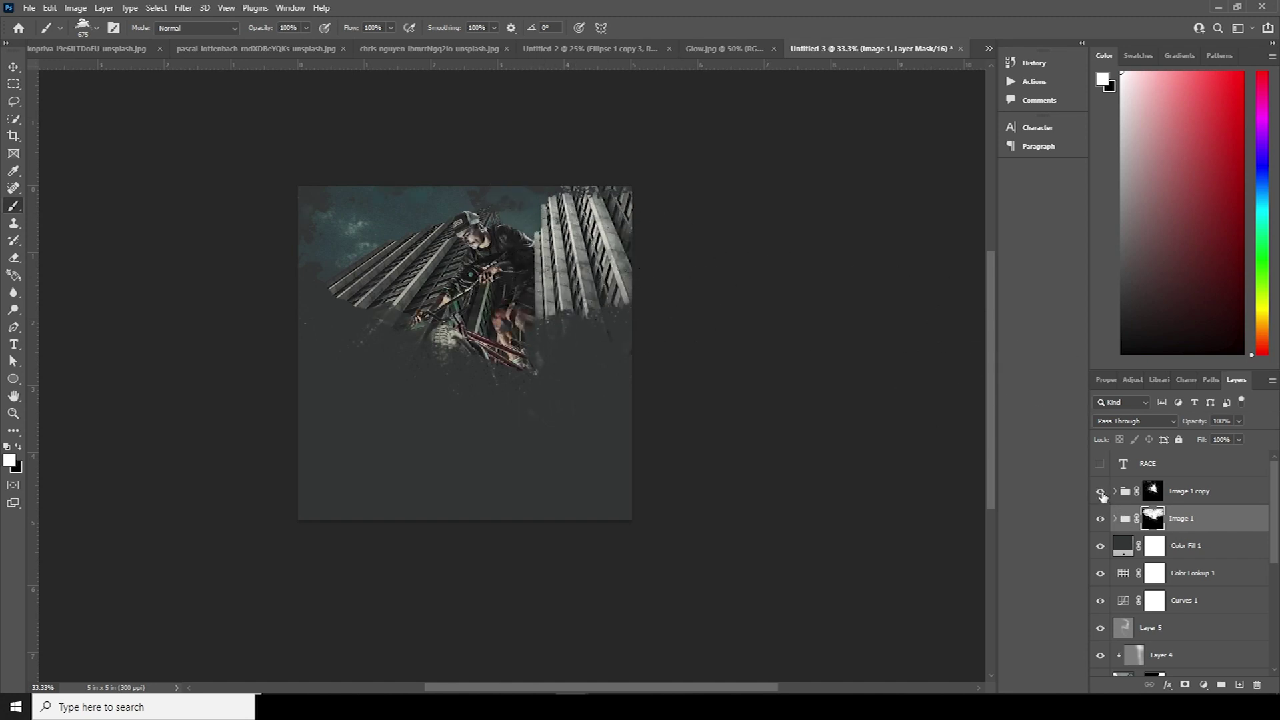
Paint black and white on the Image 1 copy mask with the 675 px splatter brush, revealing the colored sky around the rider
click(1164, 493)
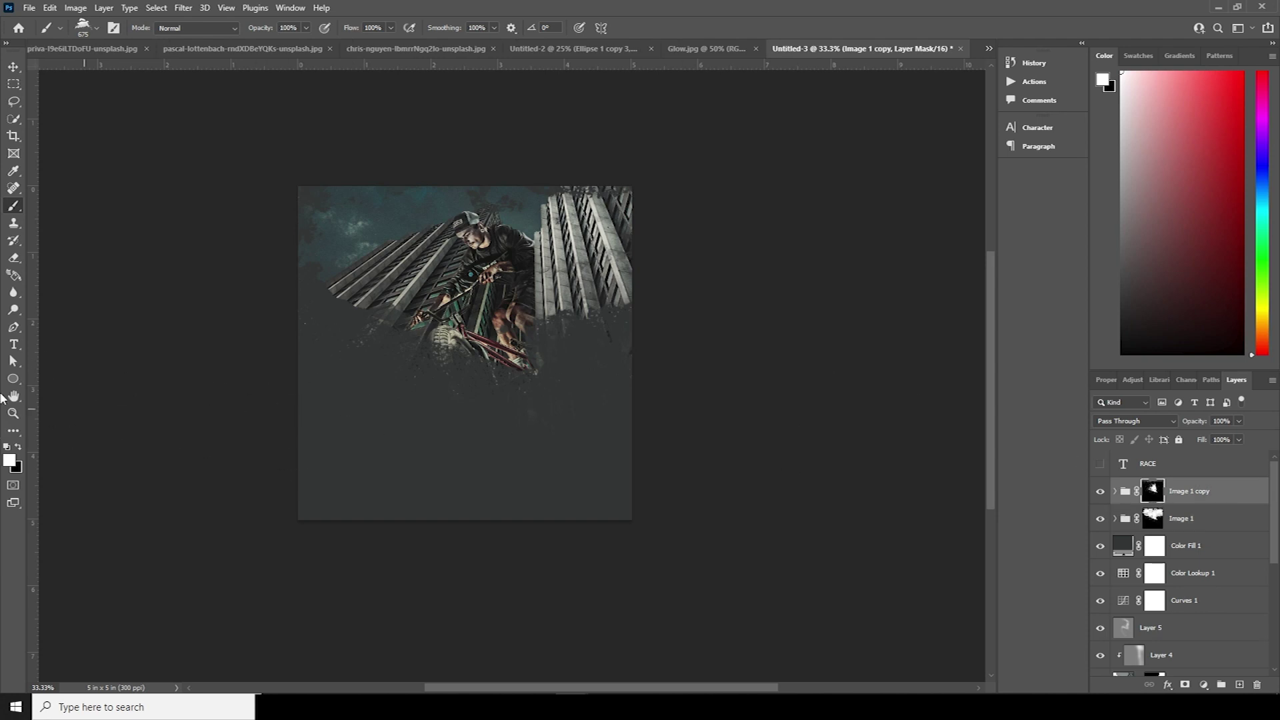
mouse_move(550, 286)
mouse_down()
mouse_move(594, 320)
mouse_move(567, 280)
mouse_move(480, 314)
mouse_move(423, 307)
mouse_up()
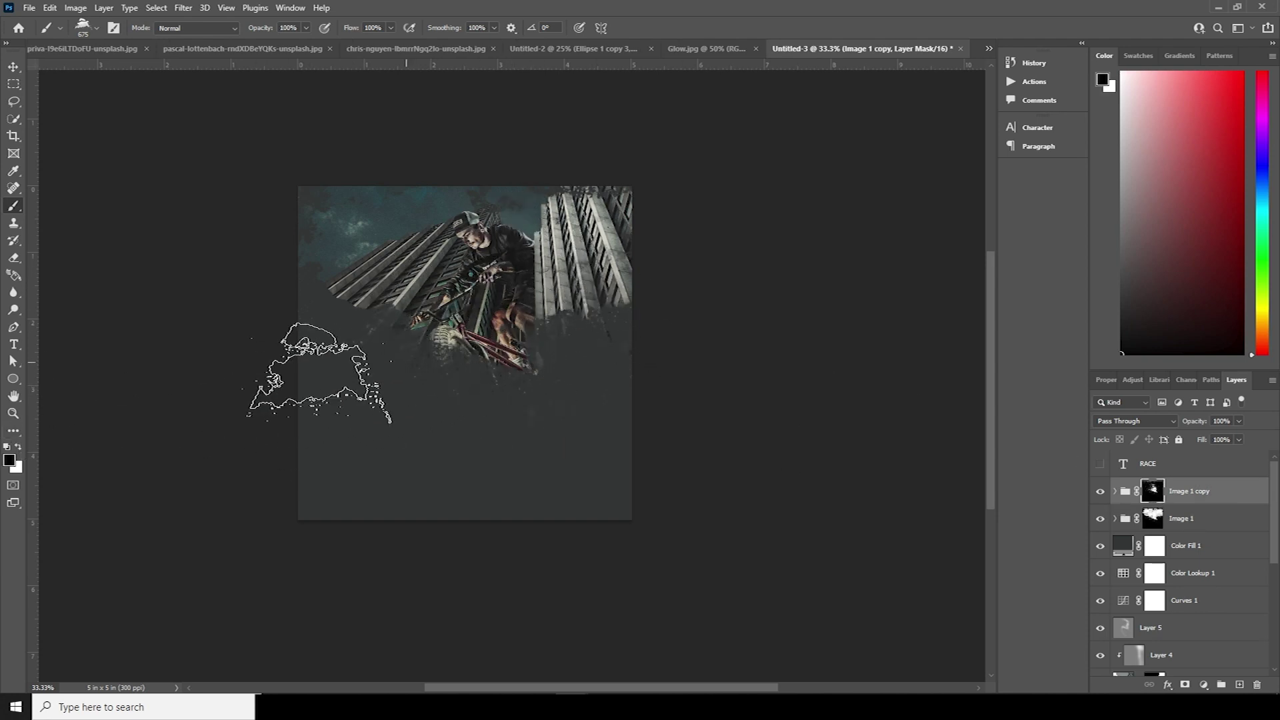
click(19, 447)
mouse_move(392, 255)
mouse_down()
mouse_move(442, 286)
mouse_move(485, 216)
mouse_move(429, 185)
mouse_move(429, 164)
mouse_move(446, 180)
mouse_move(524, 190)
mouse_move(521, 207)
mouse_move(563, 214)
mouse_up()
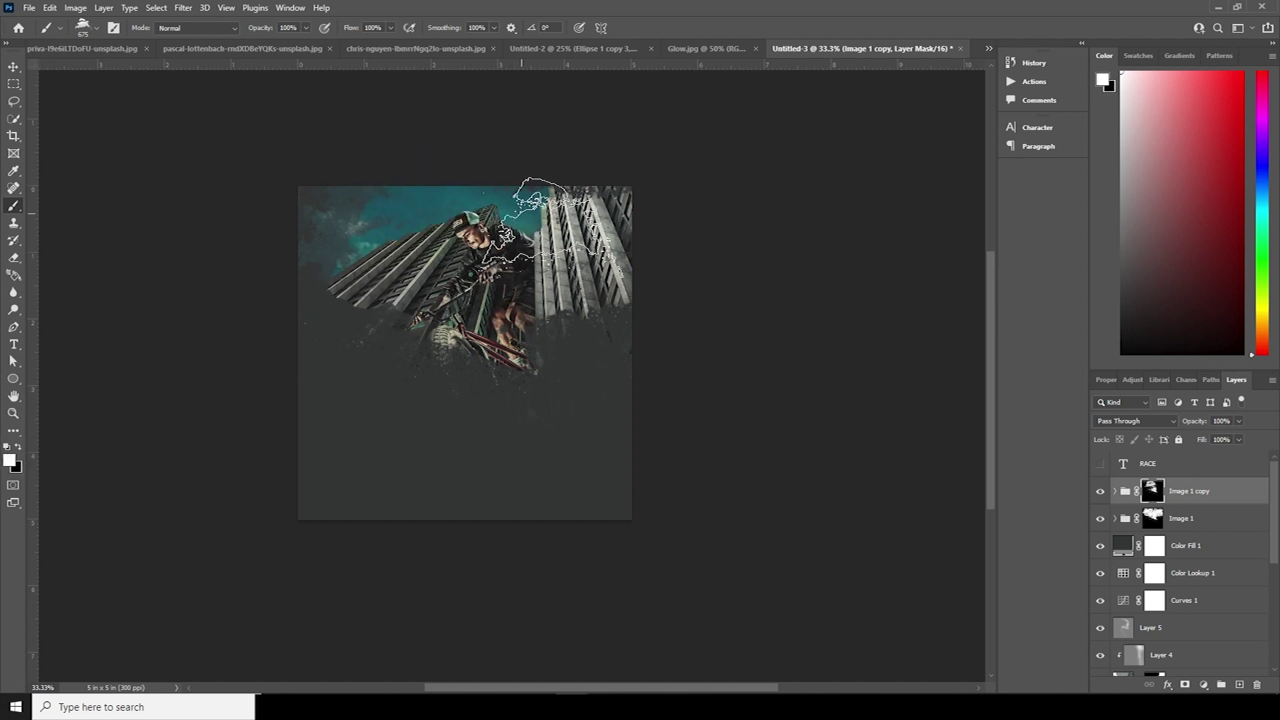
Choose another Dried Blood Splatters brush, enlarge it to 1000 px and hide the colored sky on the Image 1 copy mask with black
click(92, 29)
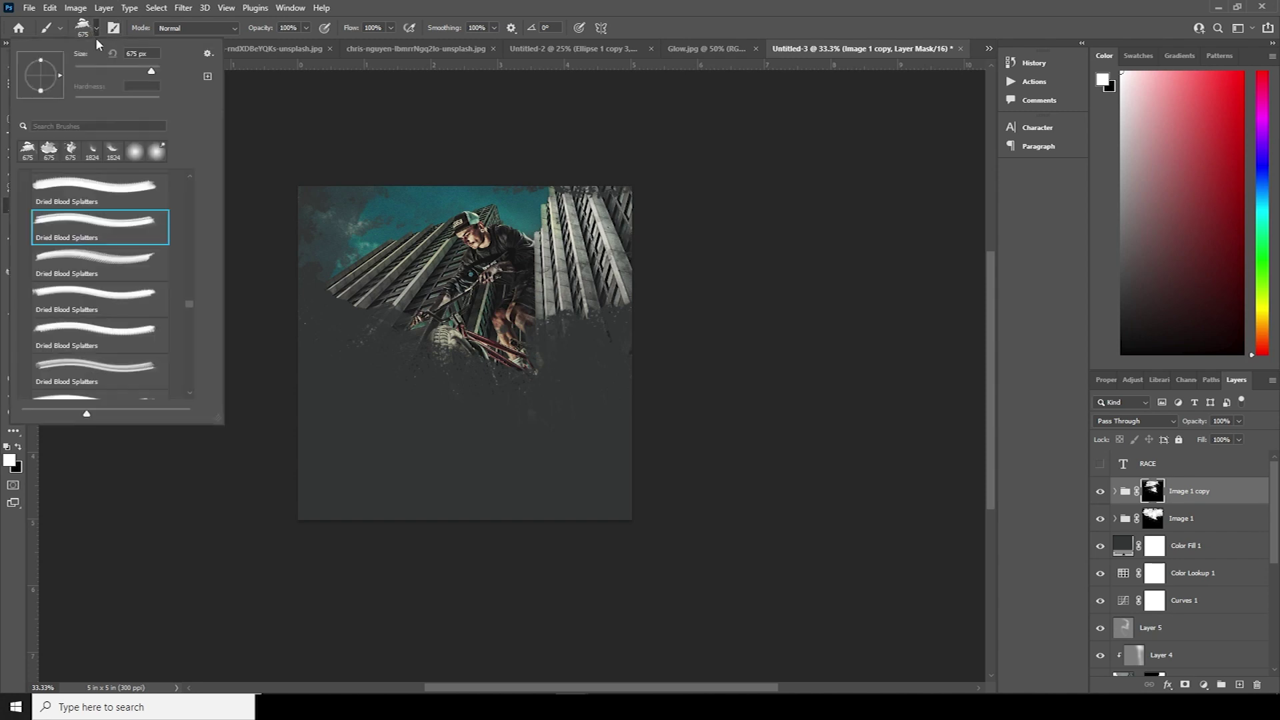
click(134, 266)
click(407, 240)
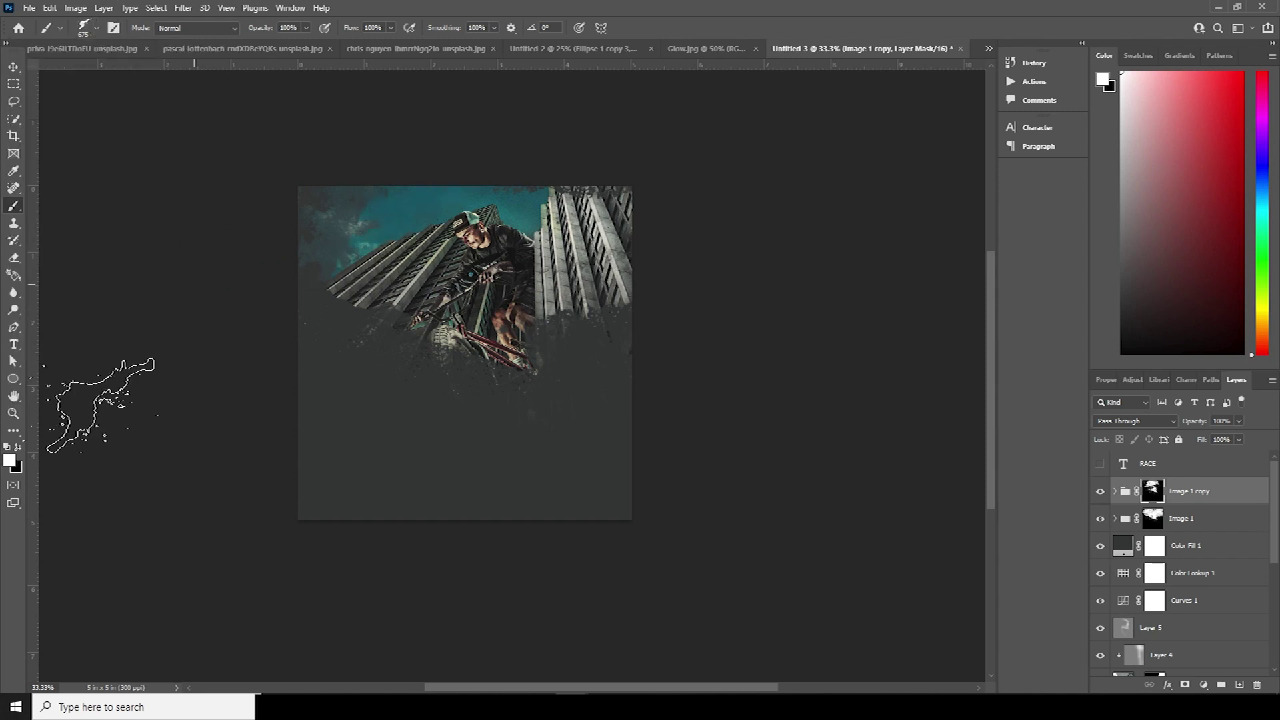
key(bracketright)
key(bracketright)
key(bracketright)
key(bracketright)
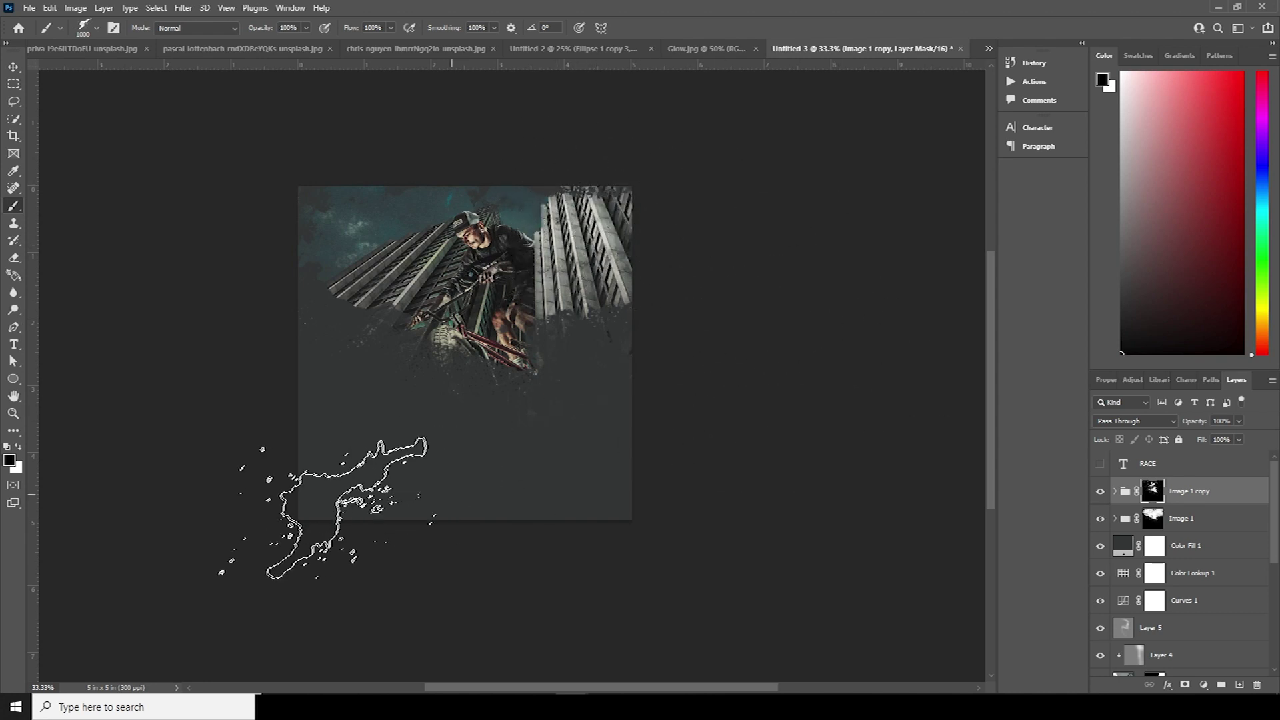
Paint black on the Image 1 mask with a 1890 px Powder Explosion 014 brush, fading the outer and lower parts of the skyscrapers
click(99, 30)
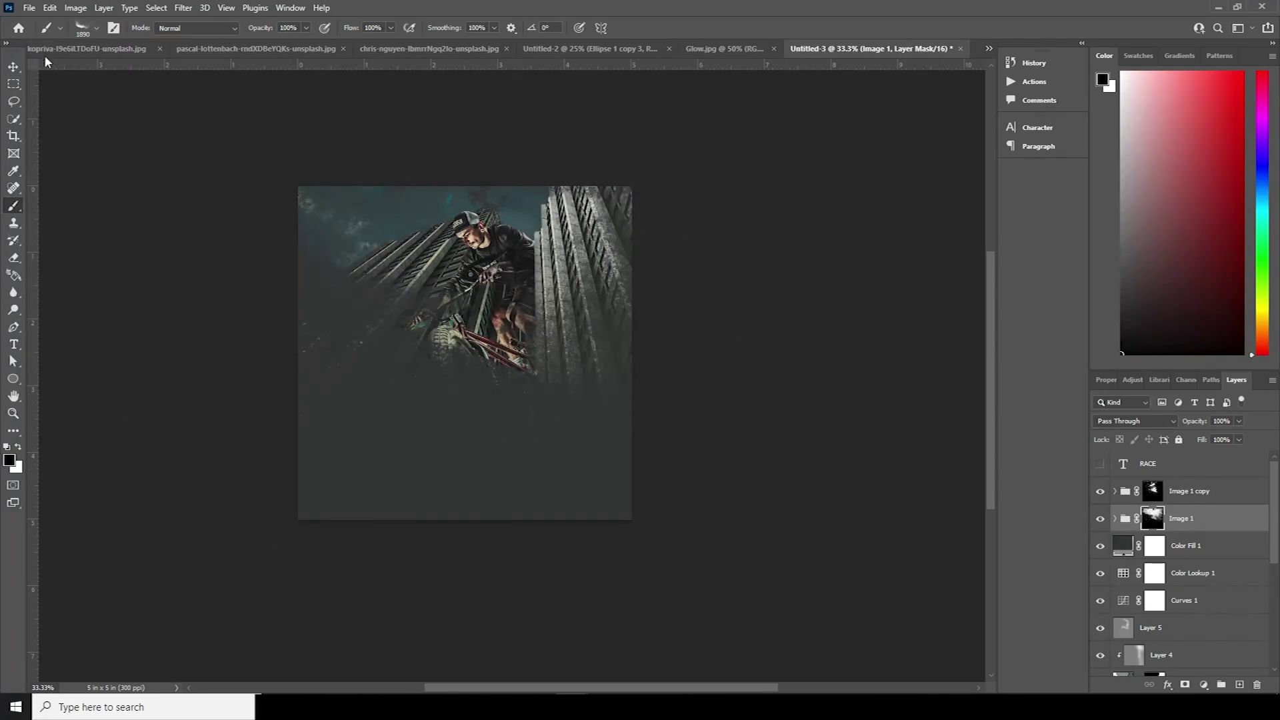
click(14, 68)
Duplicate the rider layer, Layer 0 copy, and move the duplicate directly above the Image 1 copy group
click(1275, 563)
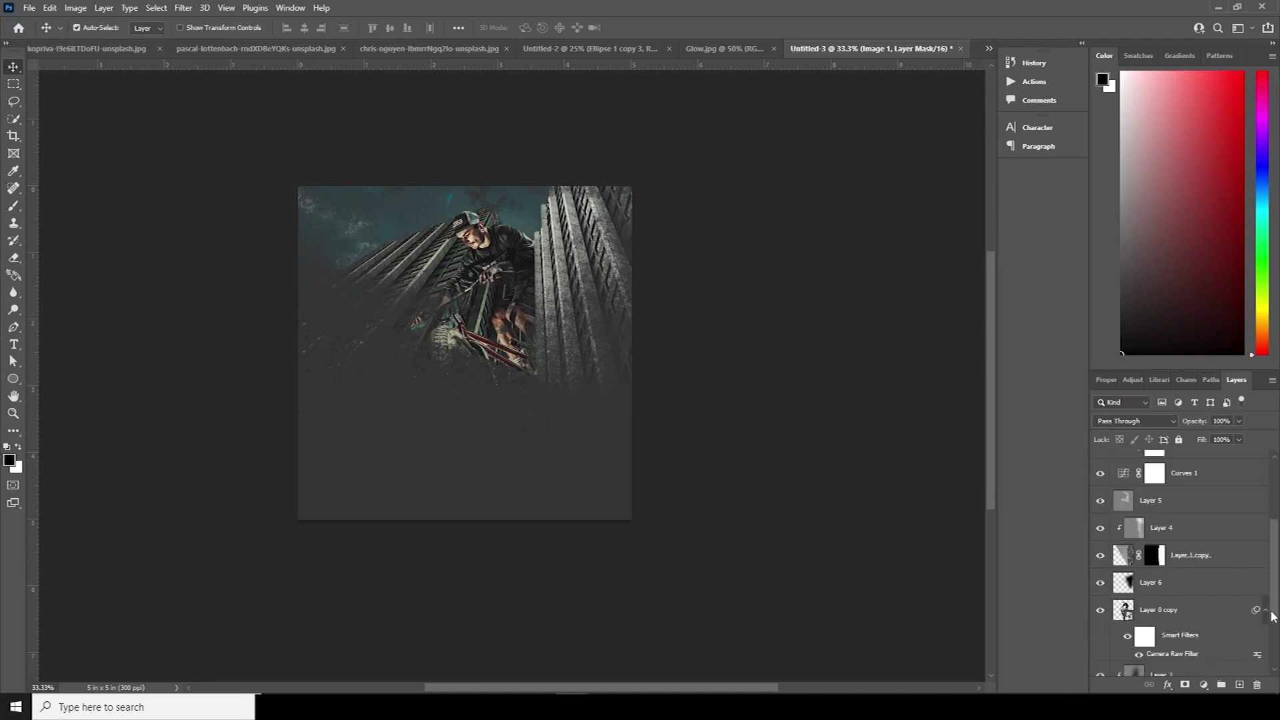
click(1136, 571)
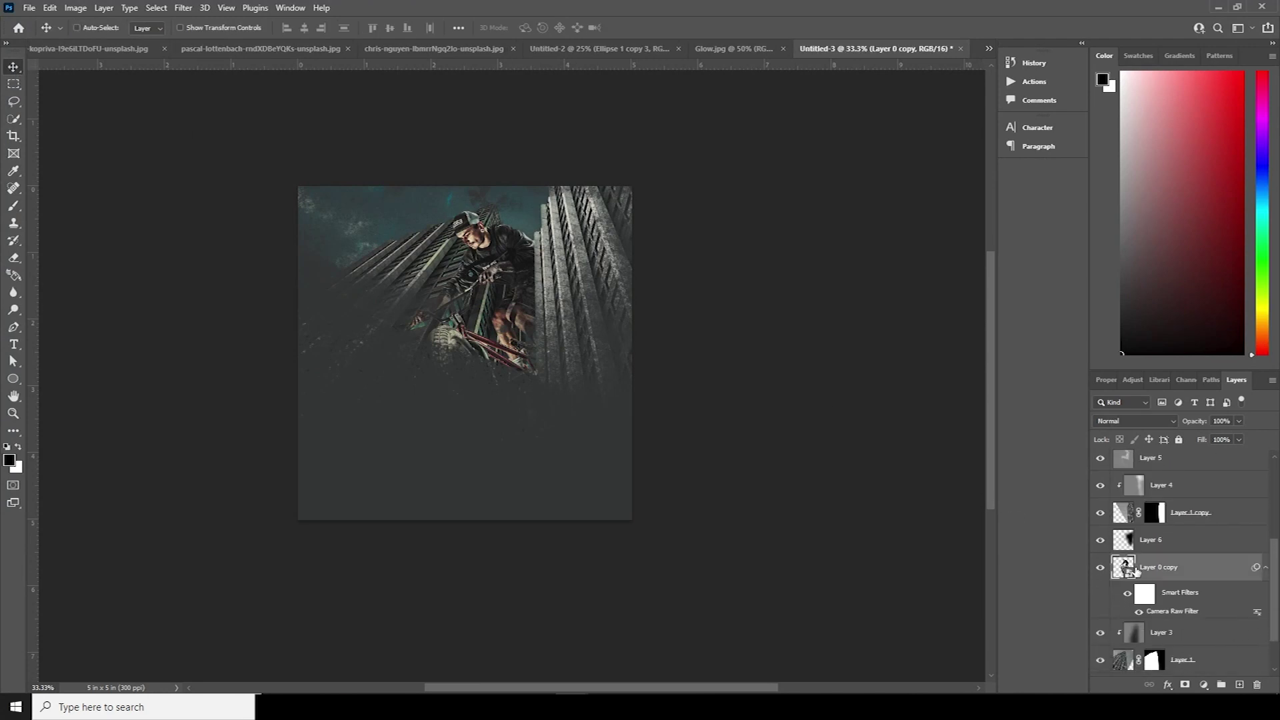
key(ctrl+j)
drag(1129, 568, 1156, 475)
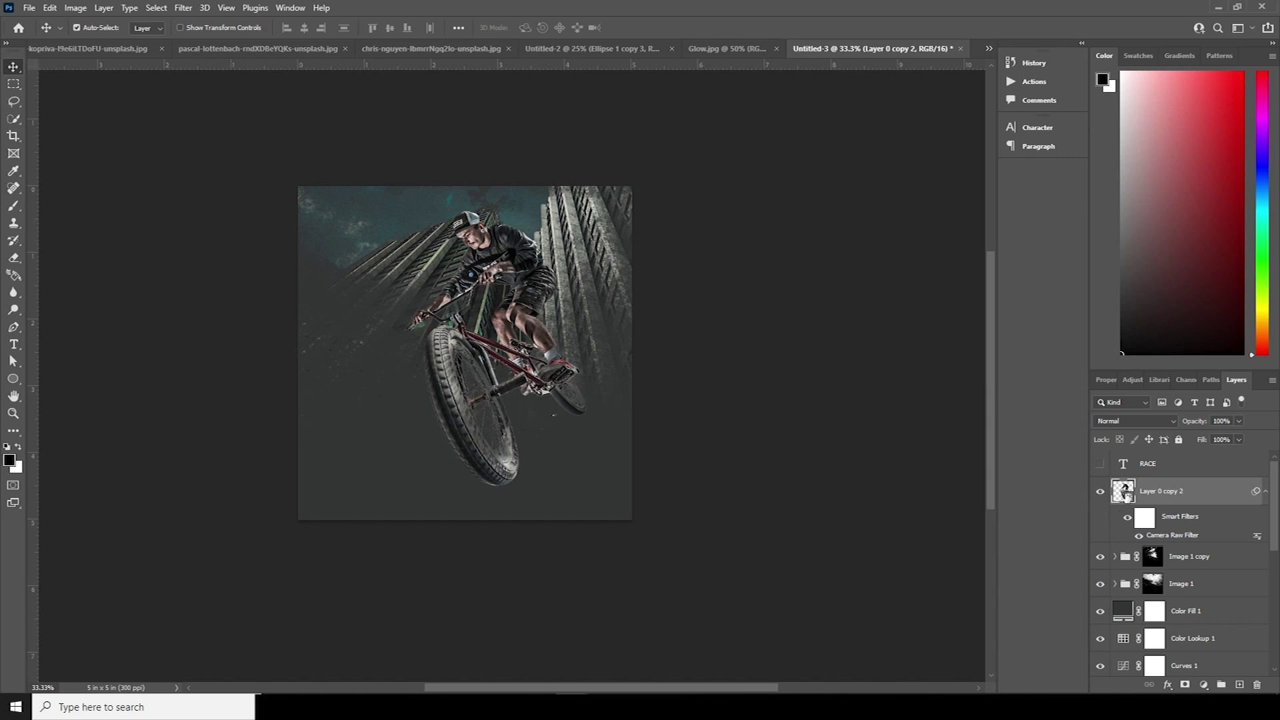
Put the duplicated rider layer in its own group, collapse it and add a white layer mask to the group
key(ctrl+g)
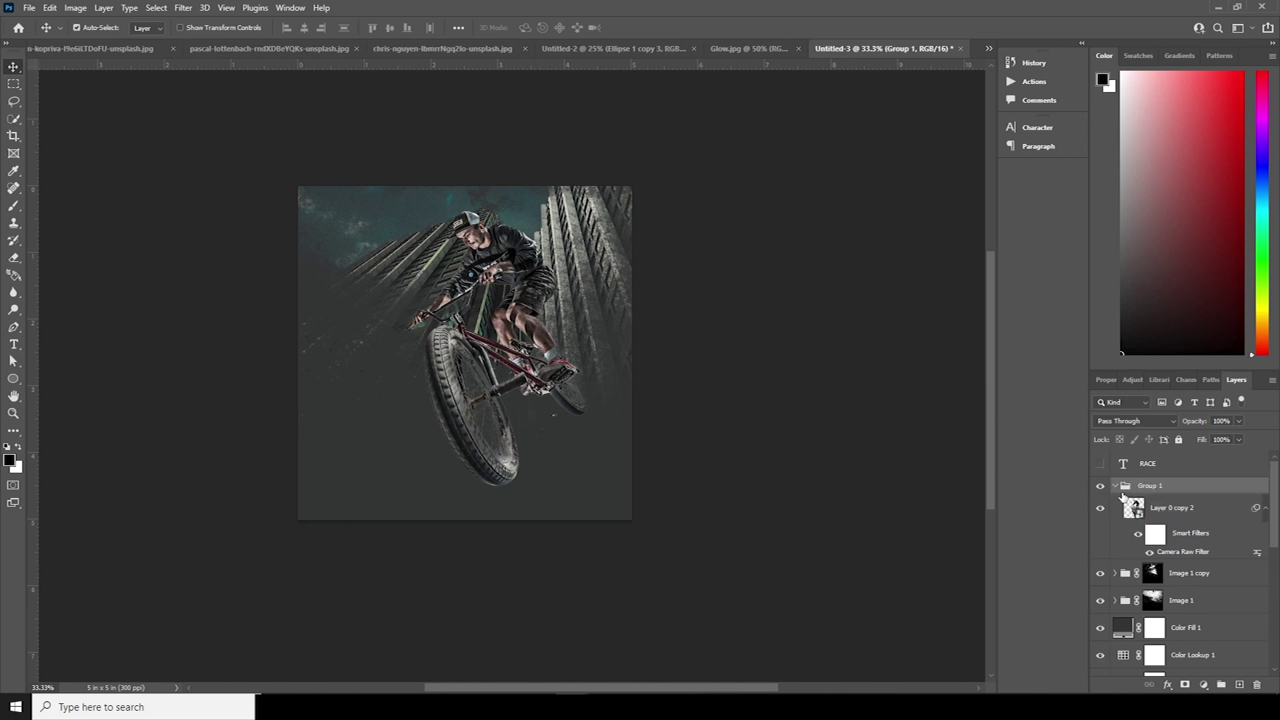
click(1116, 486)
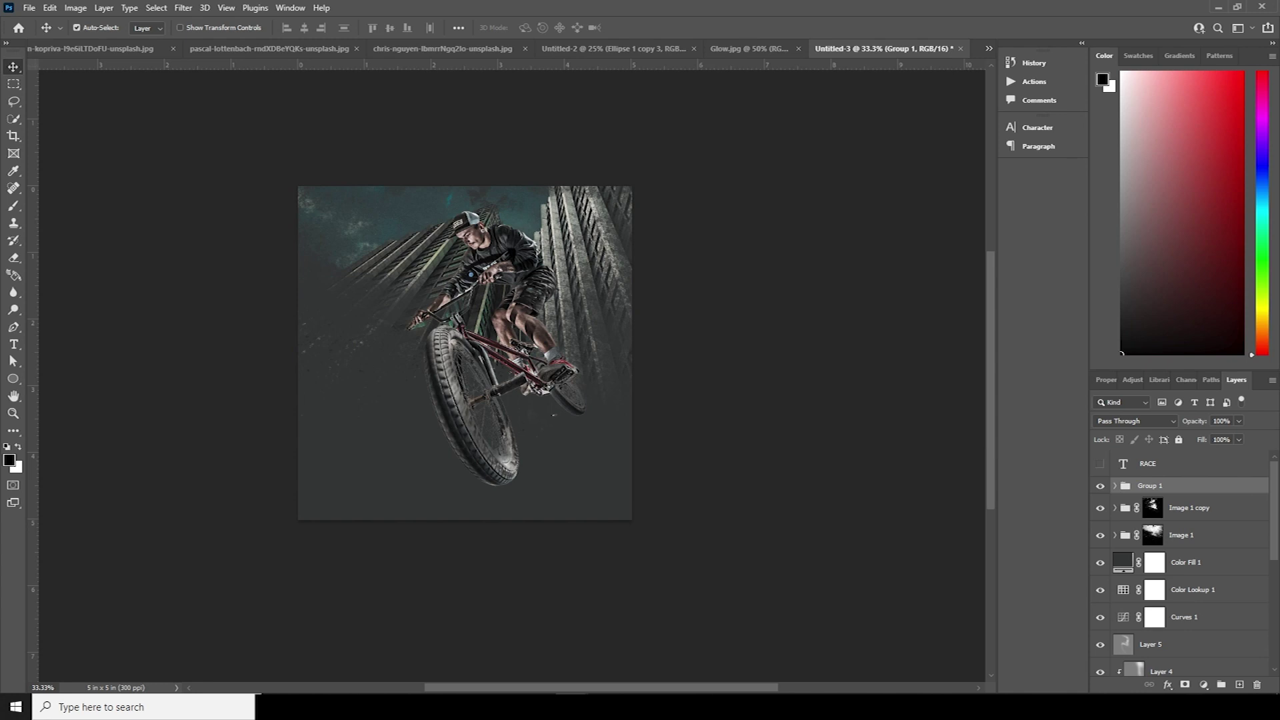
click(1184, 684)
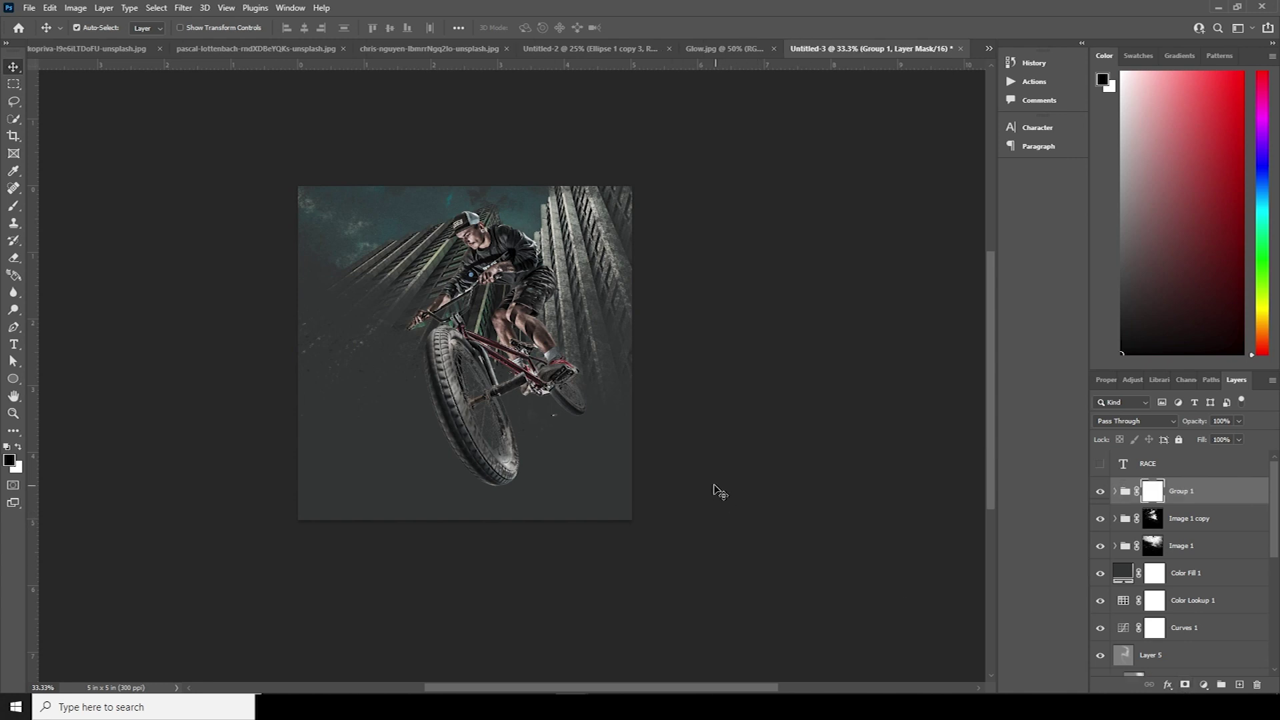
Paint black on the Group 1 mask with a 1890 px Hard Round brush to hide the bike's rear wheel and pedals
key(b)
click(95, 29)
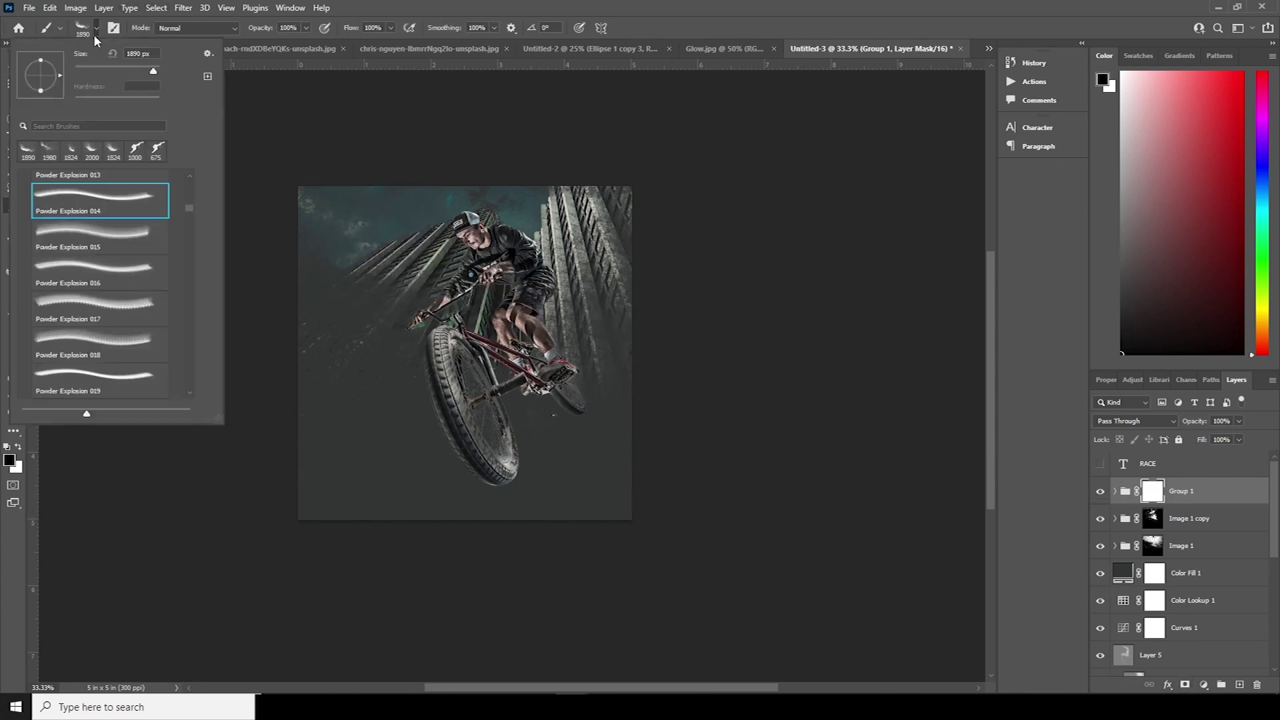
scroll(190, 200, down, 5)
double_click(140, 184)
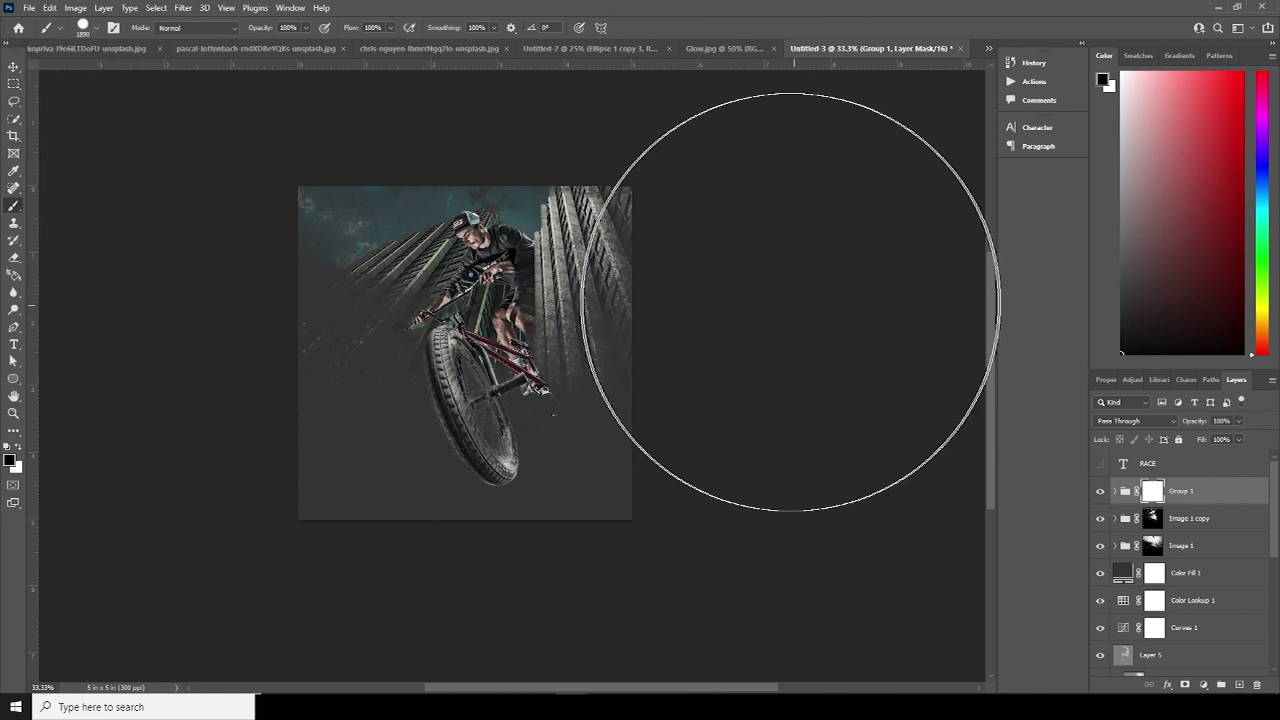
drag(747, 255, 747, 397)
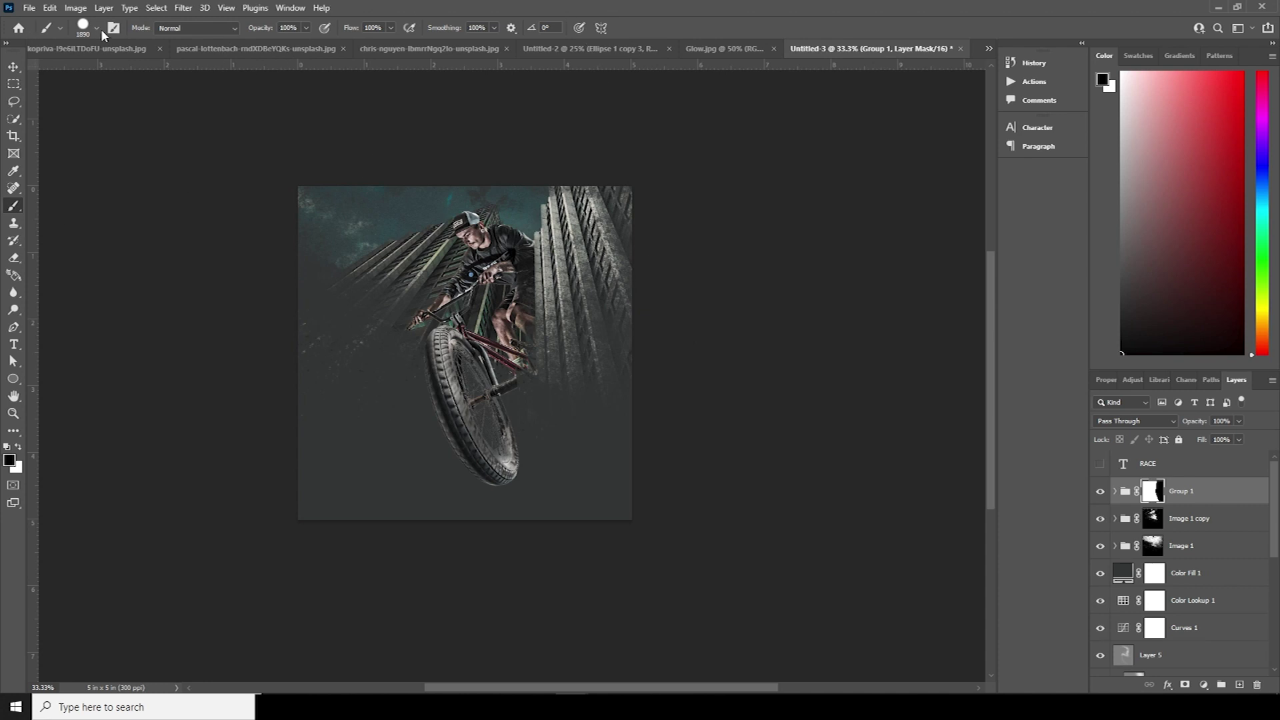
Refine the Group 1 mask edge near the pedals with a smaller Hard Round brush, and soften it with a 300 px soft round brush
click(19, 447)
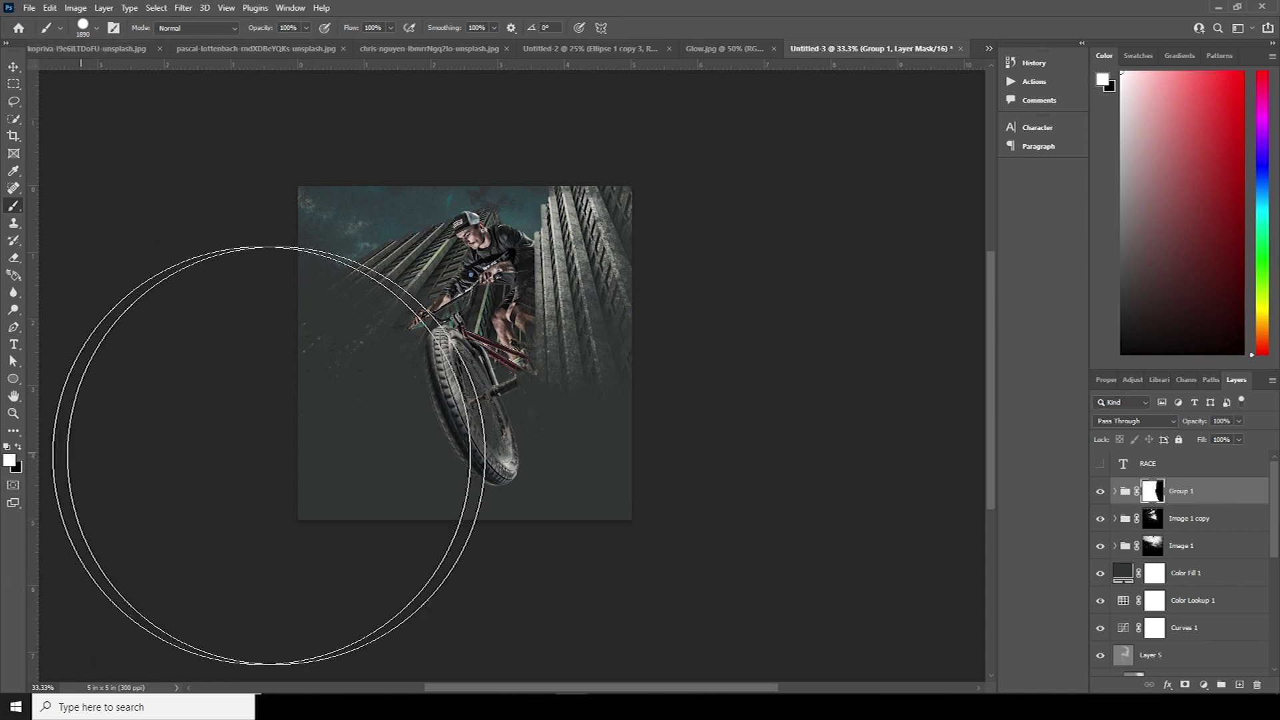
key(bracketleft)
key(bracketright)
key(bracketright)
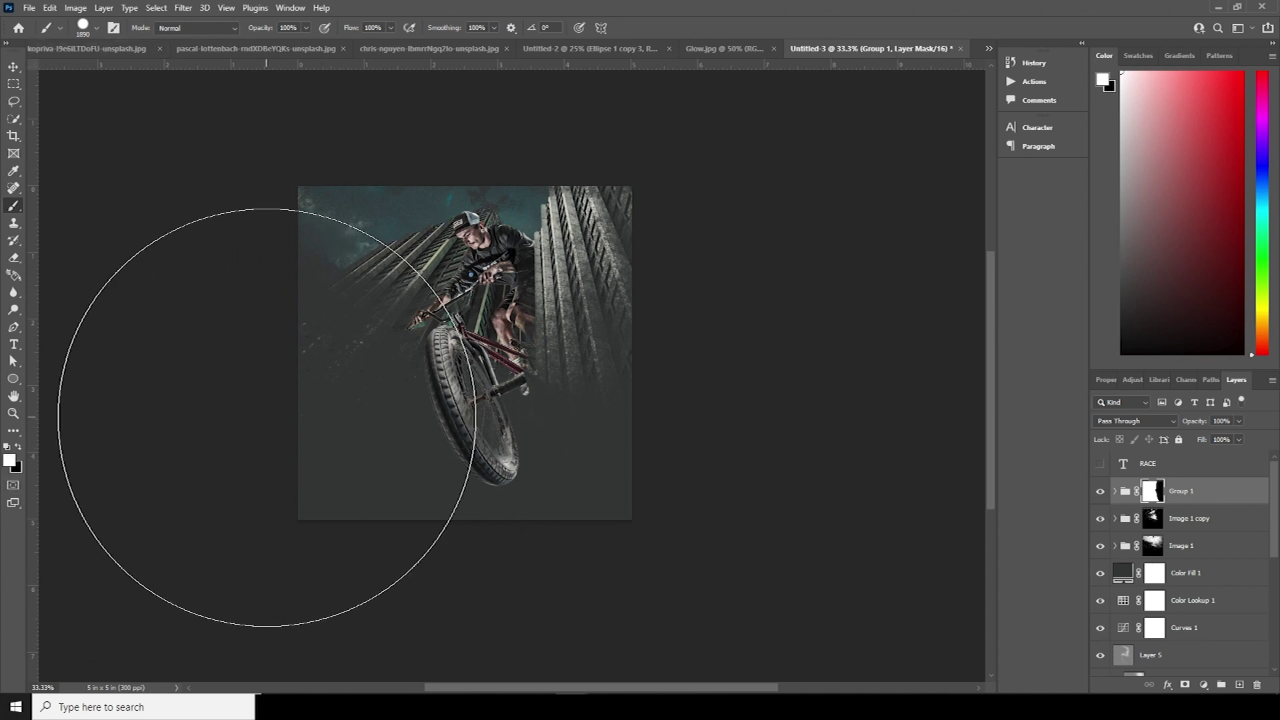
key(bracketleft)
key(bracketleft)
key(bracketleft)
key(bracketleft)
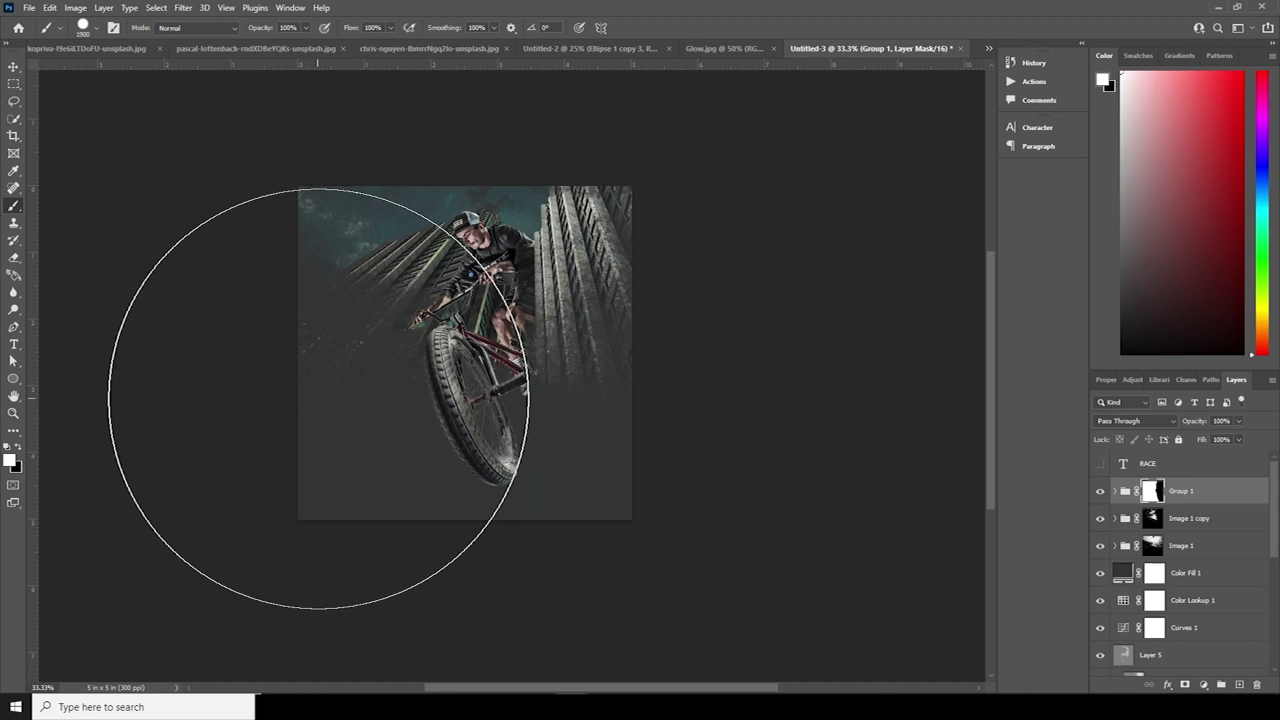
key(bracketleft)
key(bracketleft)
key(bracketleft)
key(bracketleft)
key(bracketleft)
key(bracketleft)
key(bracketleft)
key(bracketleft)
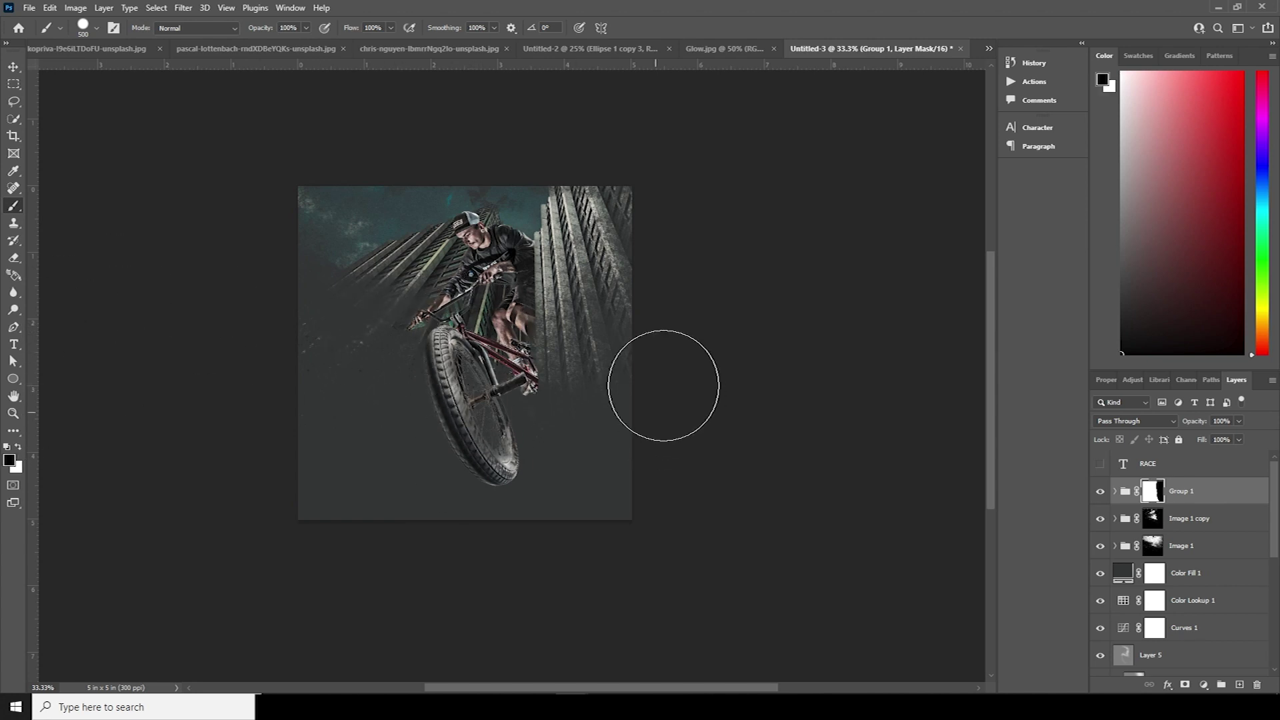
click(96, 28)
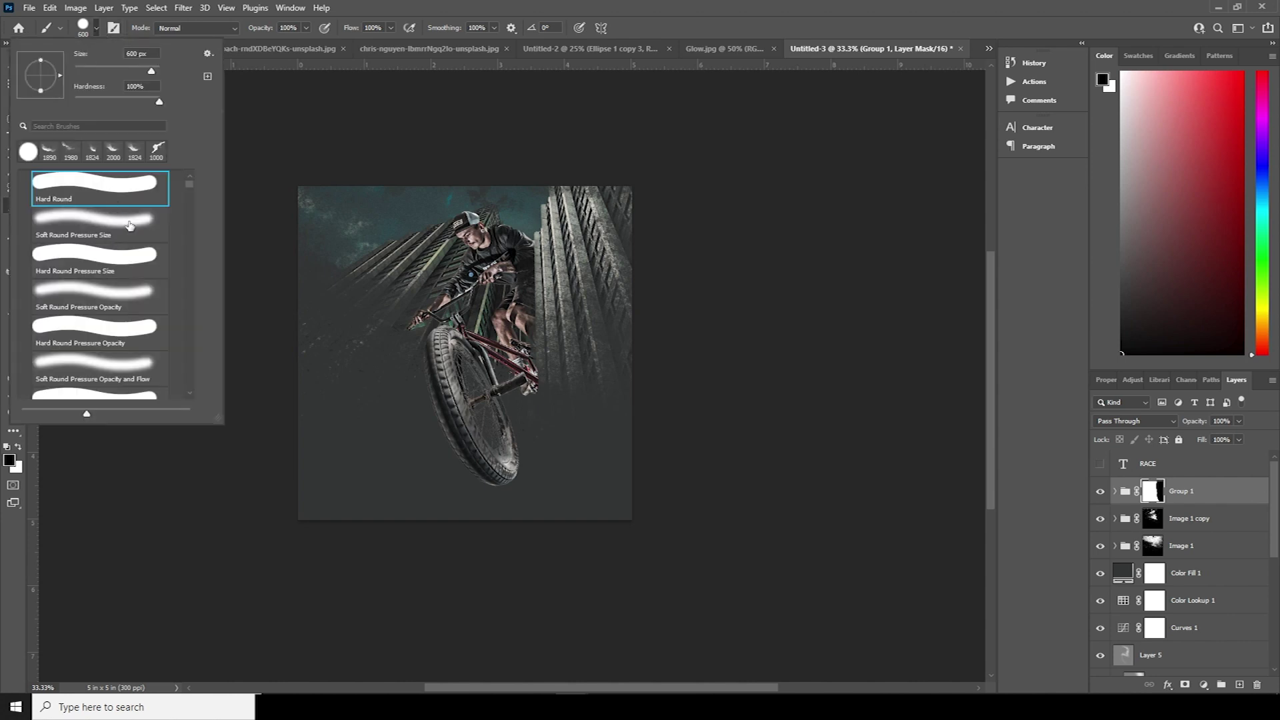
key(Escape)
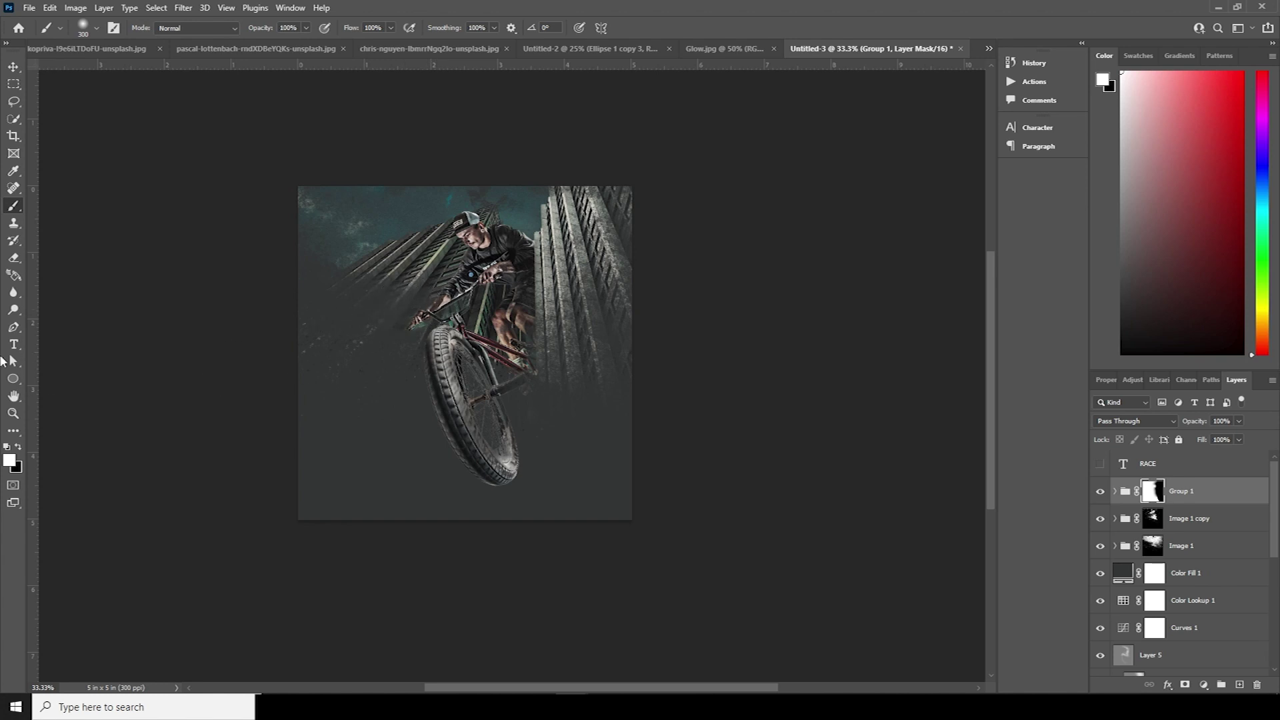
Paint white on the Image 1 mask with a 1100 px Dried Blood Splatters brush, revealing the lower parts of both skyscrapers
click(1154, 549)
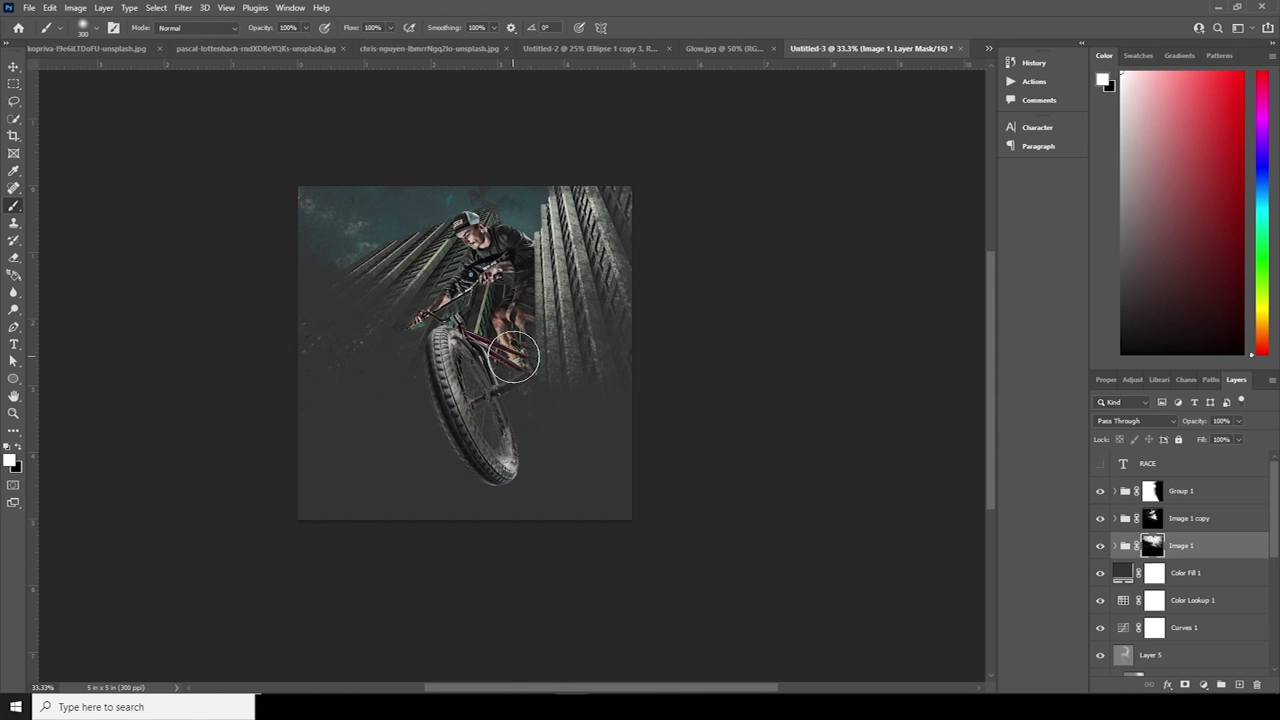
click(94, 31)
drag(187, 186, 187, 212)
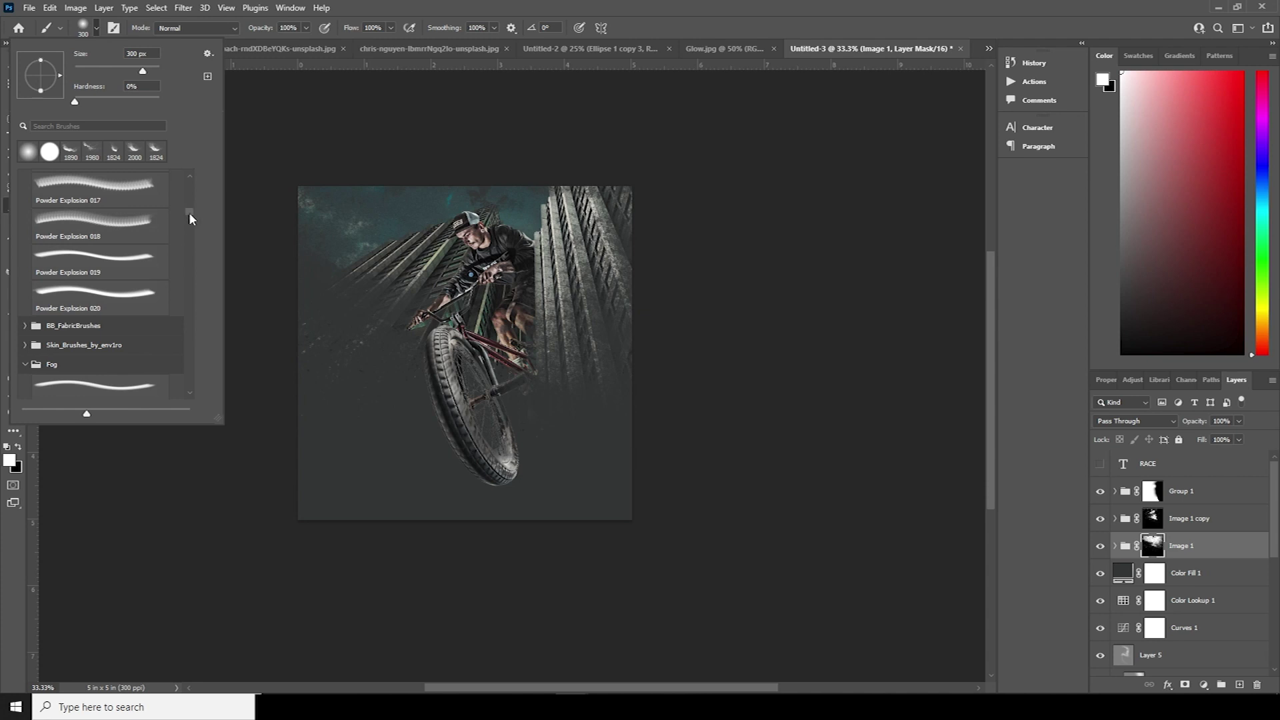
mouse_move(189, 217)
mouse_down()
mouse_move(193, 255)
mouse_move(194, 185)
mouse_move(189, 290)
mouse_up()
click(119, 290)
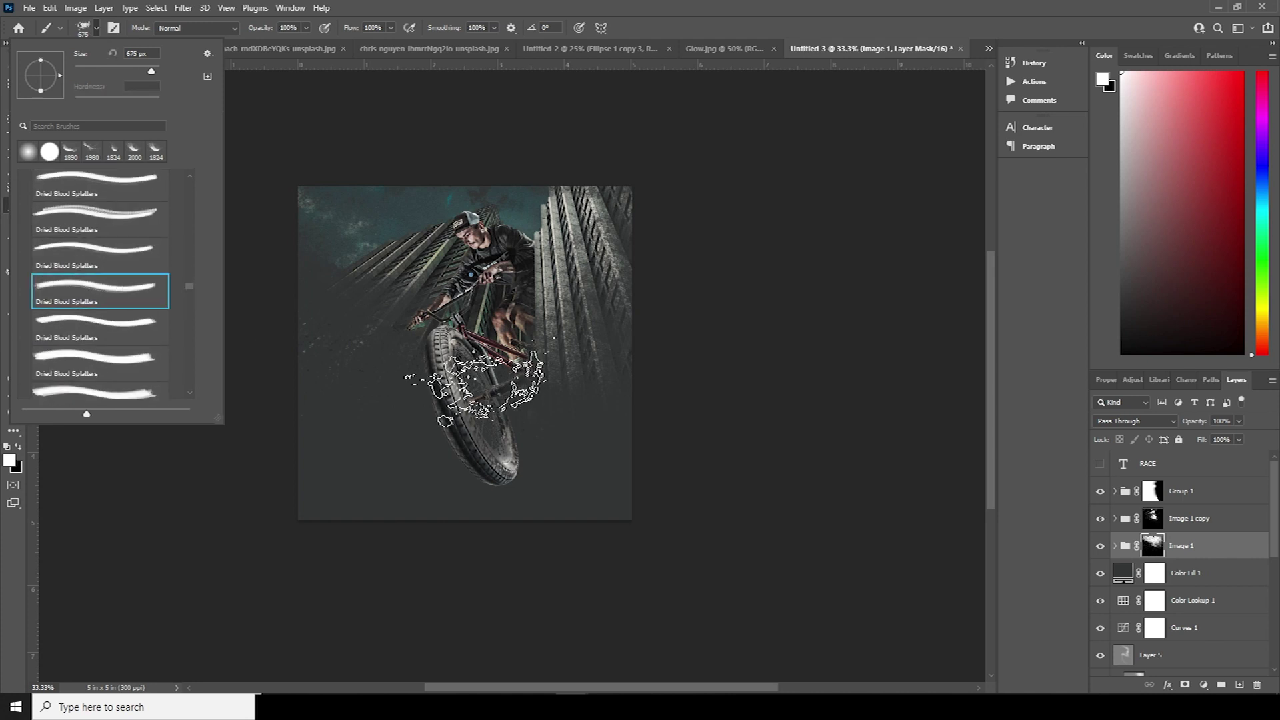
key(Escape)
key(bracketright)
key(bracketright)
key(bracketright)
key(bracketright)
mouse_move(516, 424)
mouse_down()
mouse_move(587, 383)
mouse_move(540, 363)
mouse_move(350, 382)
mouse_move(366, 357)
mouse_move(444, 342)
mouse_move(497, 244)
mouse_up()
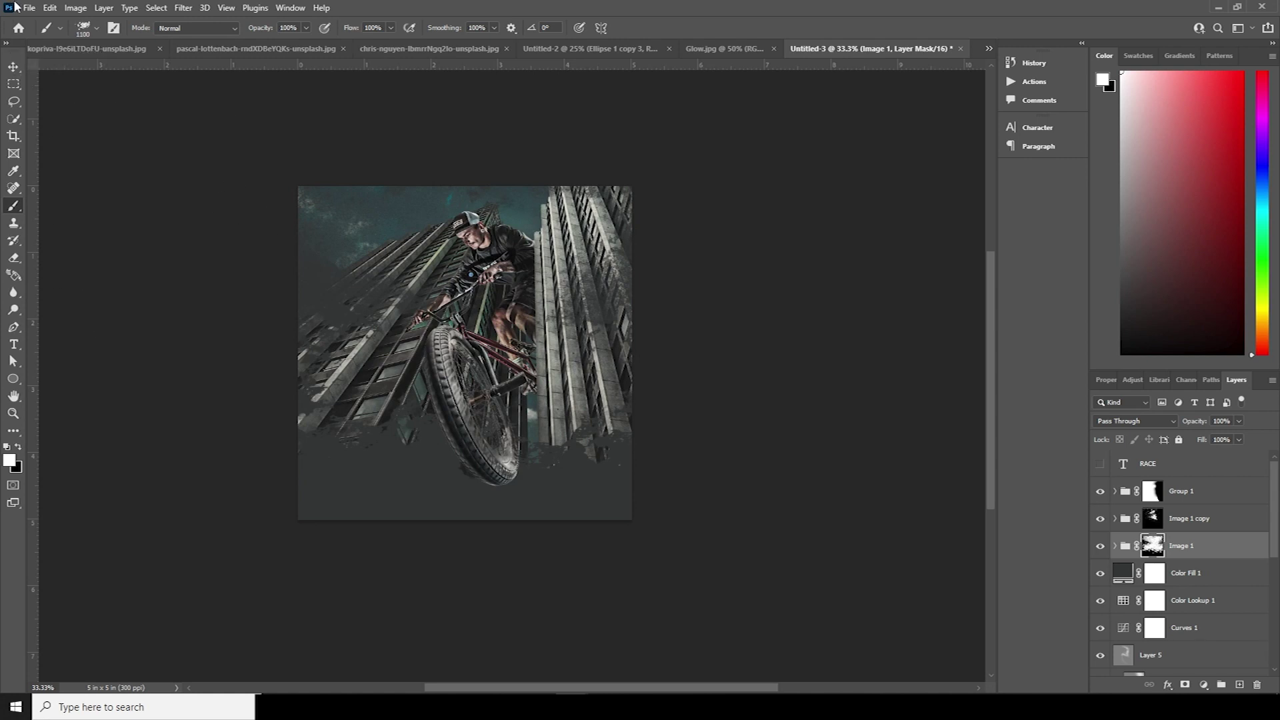
Choose a different Dried Blood Splatters brush at 1200 px and paint black on the Image 1 mask to break up the skyscrapers' lower edges
click(92, 32)
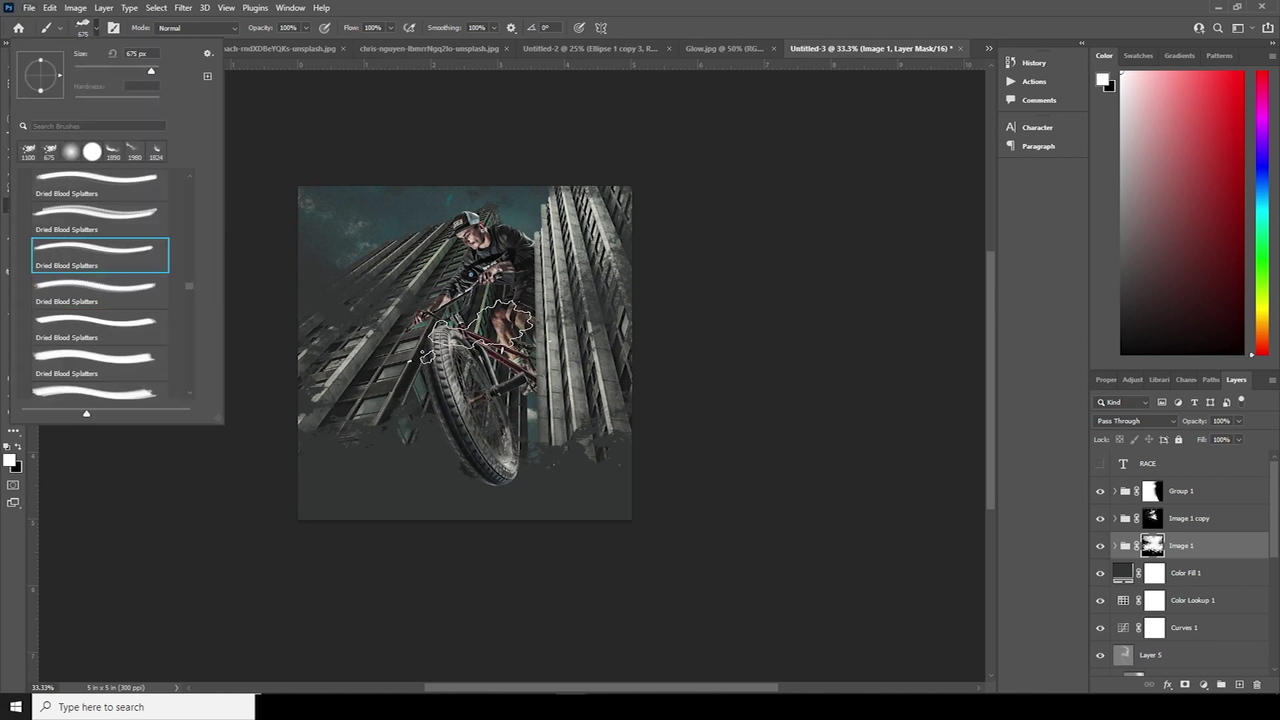
click(131, 195)
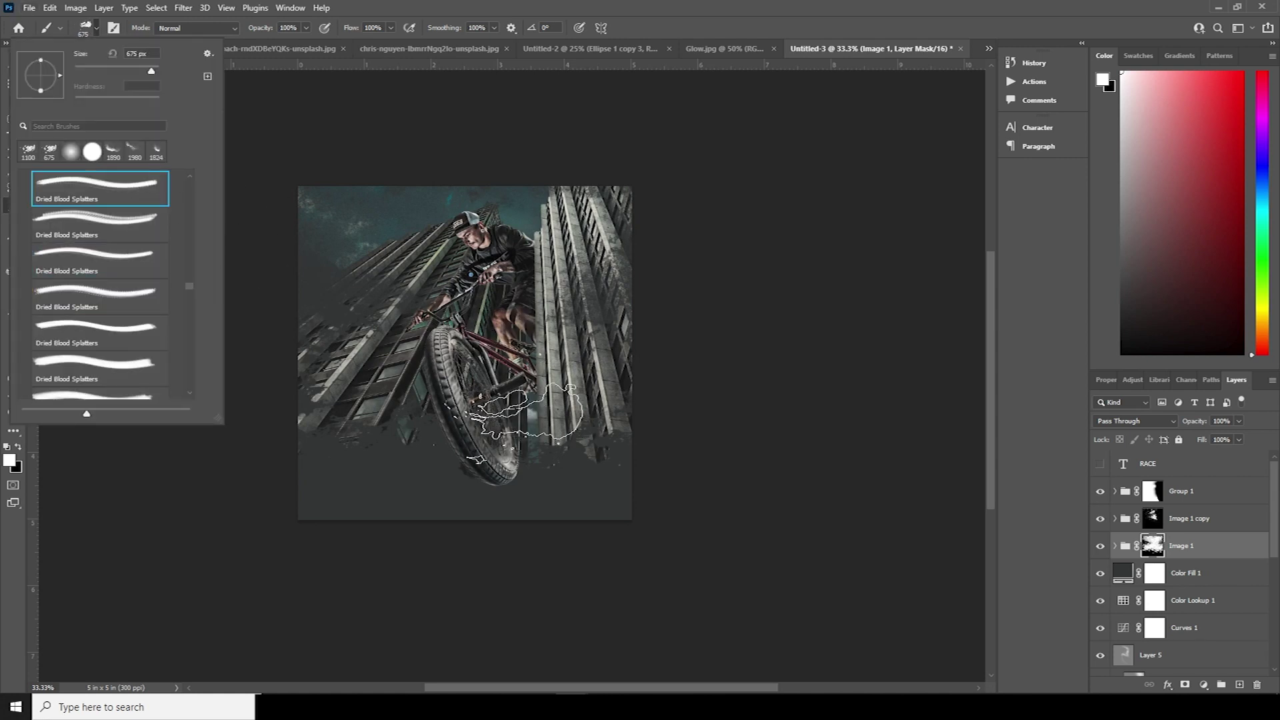
click(1152, 548)
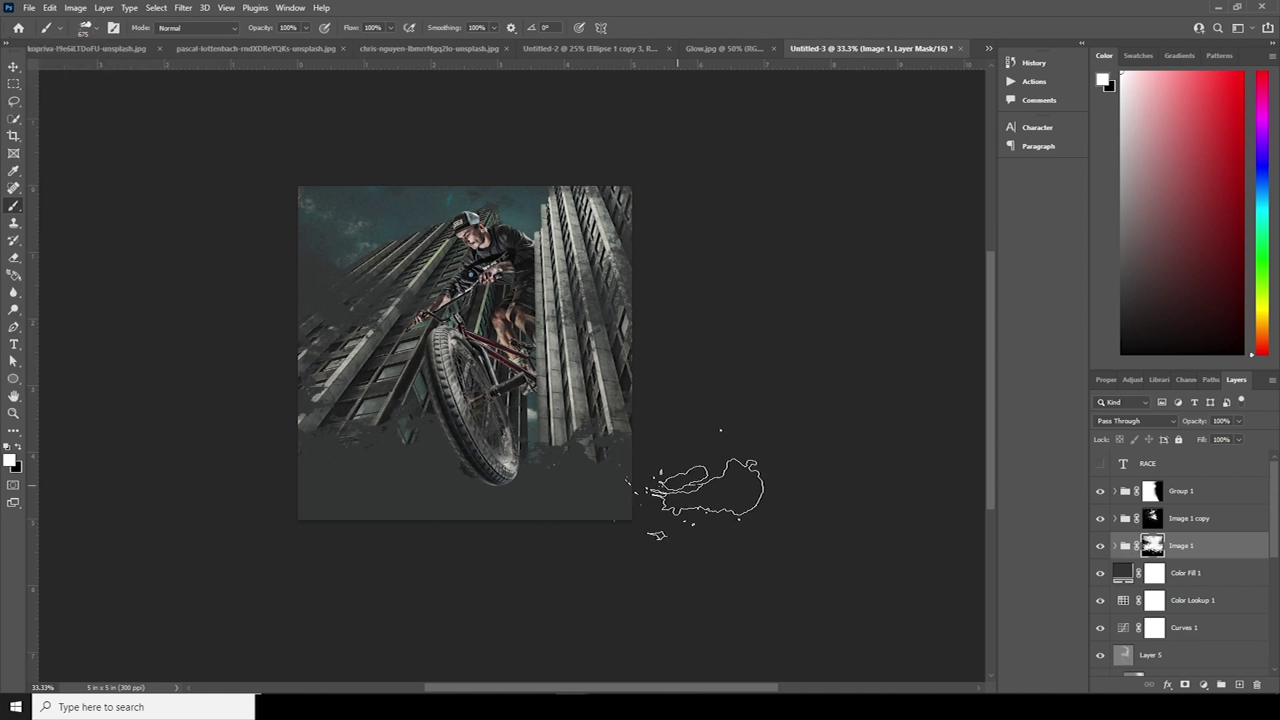
key(bracketright)
key(bracketright)
key(bracketright)
key(bracketright)
mouse_move(557, 470)
mouse_down()
mouse_move(487, 454)
mouse_move(263, 487)
mouse_move(287, 437)
mouse_move(333, 494)
mouse_up()
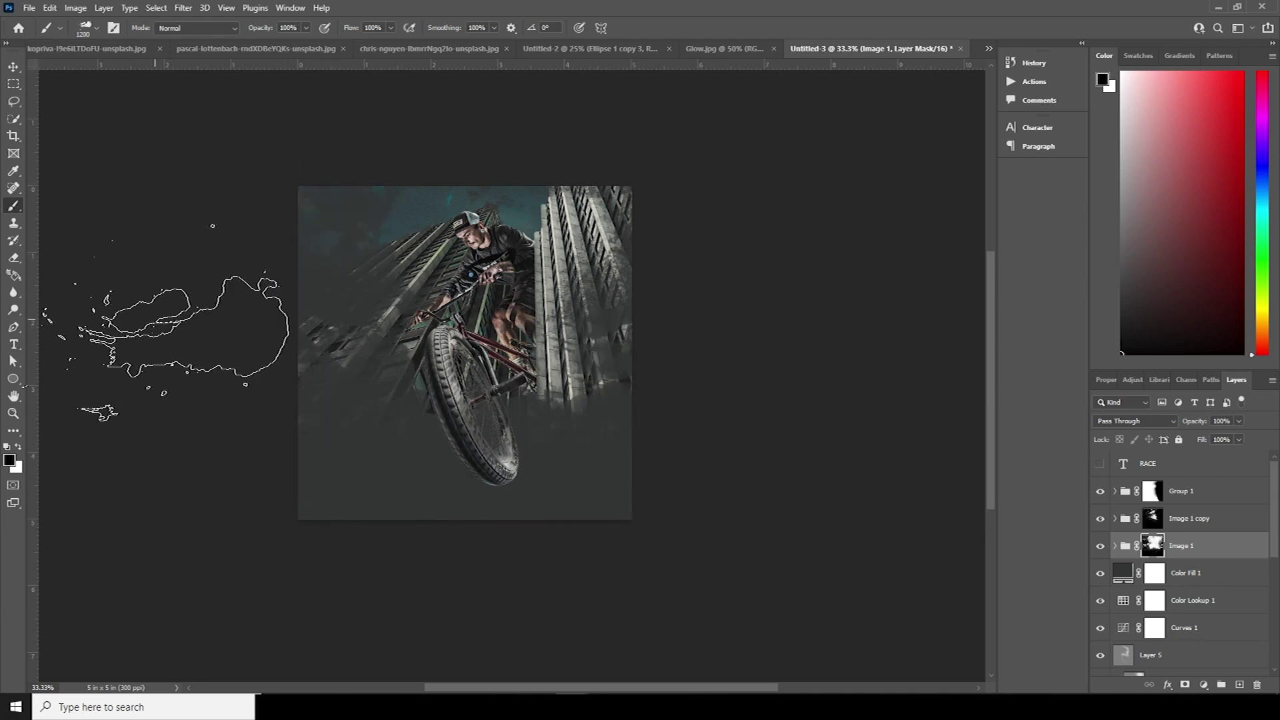
Switch to another Dried Blood Splatters brush at 900 px and paint white on the Image 1 mask, revealing the lower left skyscraper
click(96, 28)
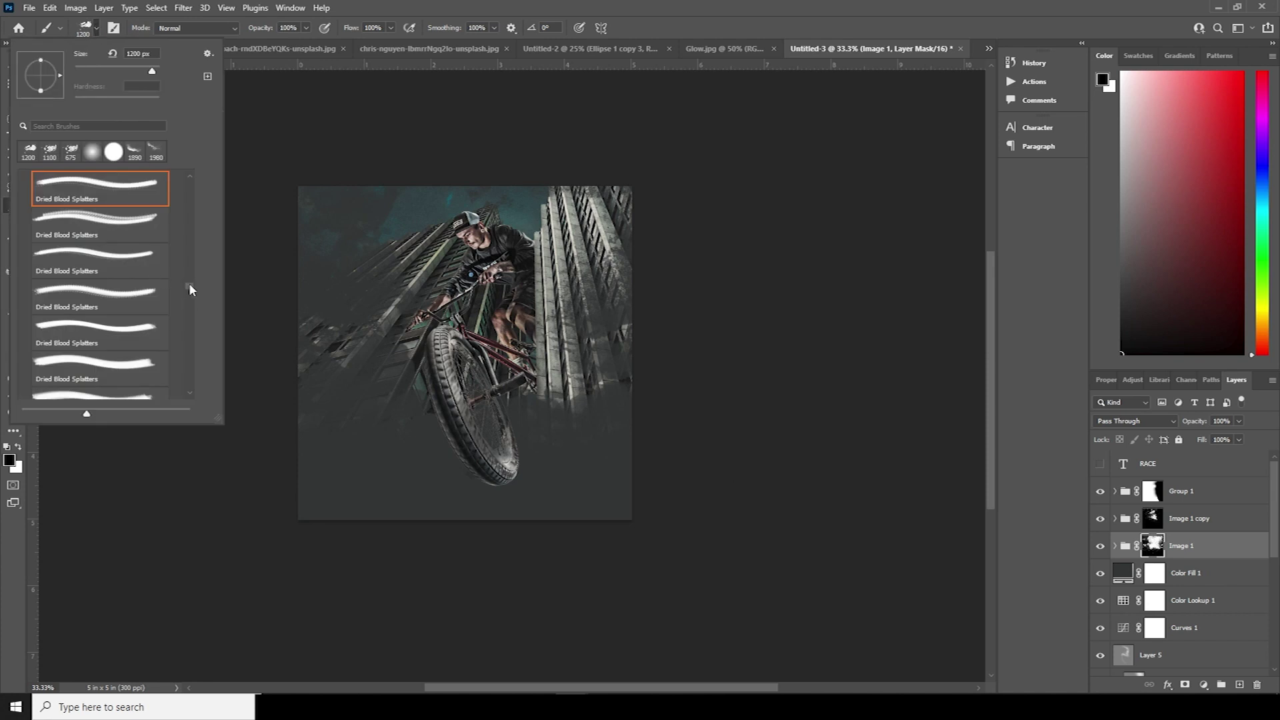
scroll(189, 283, down, 1)
click(131, 220)
click(415, 382)
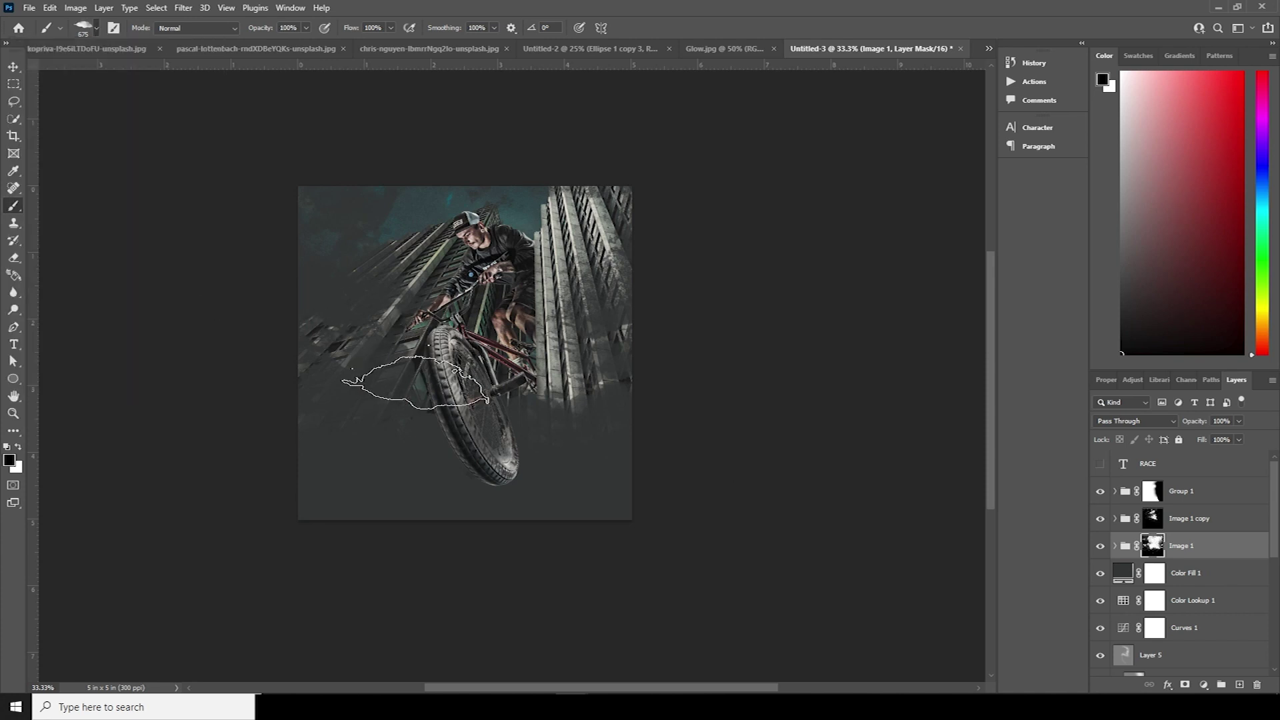
key(bracketright)
key(bracketright)
key(bracketright)
drag(333, 415, 421, 343)
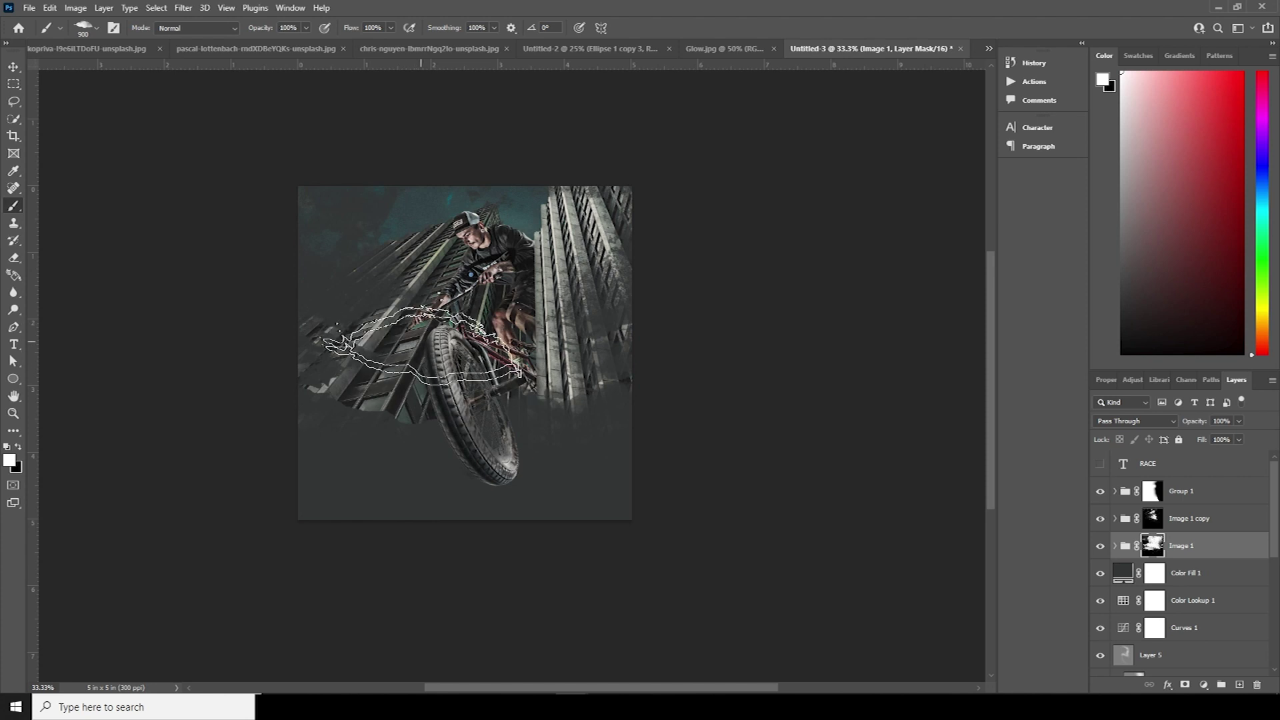
Pick another splatter brush and paint black on the Image 1 mask to hide the outer parts of both skyscrapers
click(96, 28)
scroll(186, 274, up, 1)
scroll(186, 277, down, 1)
click(148, 269)
click(586, 336)
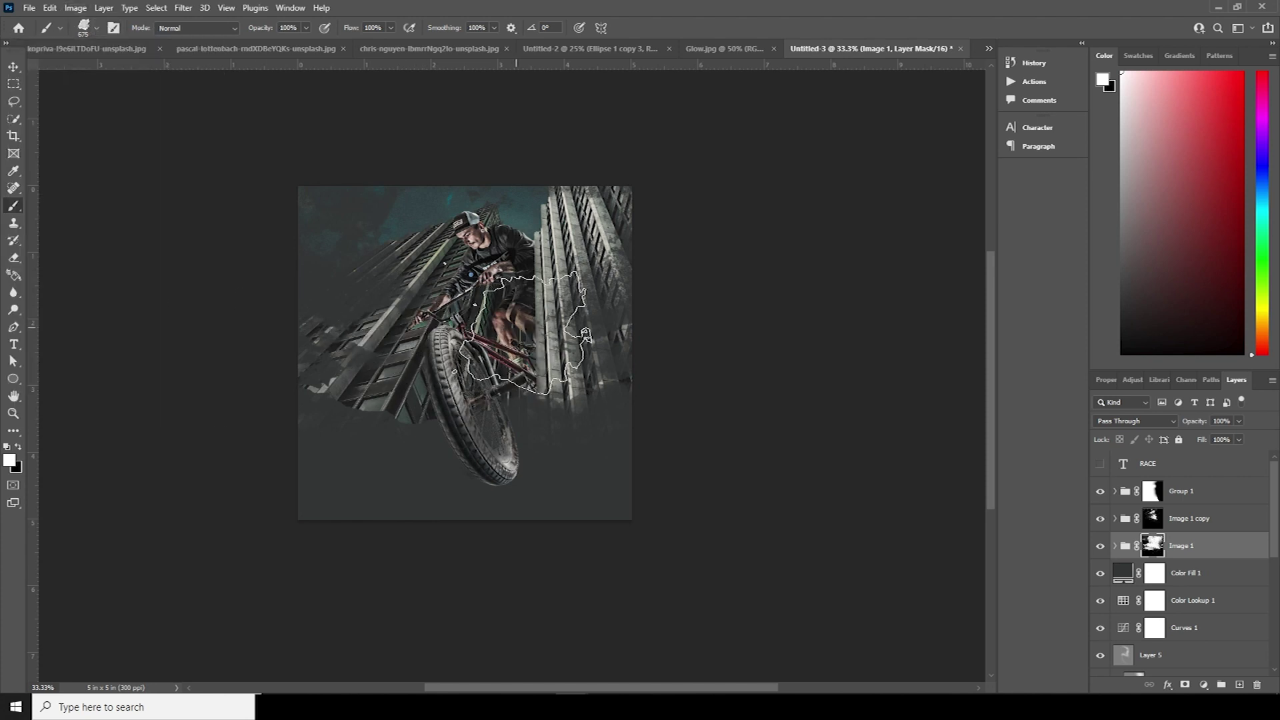
click(19, 447)
mouse_move(249, 442)
mouse_down()
mouse_move(306, 387)
mouse_move(352, 389)
mouse_move(345, 354)
mouse_move(370, 332)
mouse_move(598, 347)
mouse_move(657, 371)
mouse_up()
key(v)
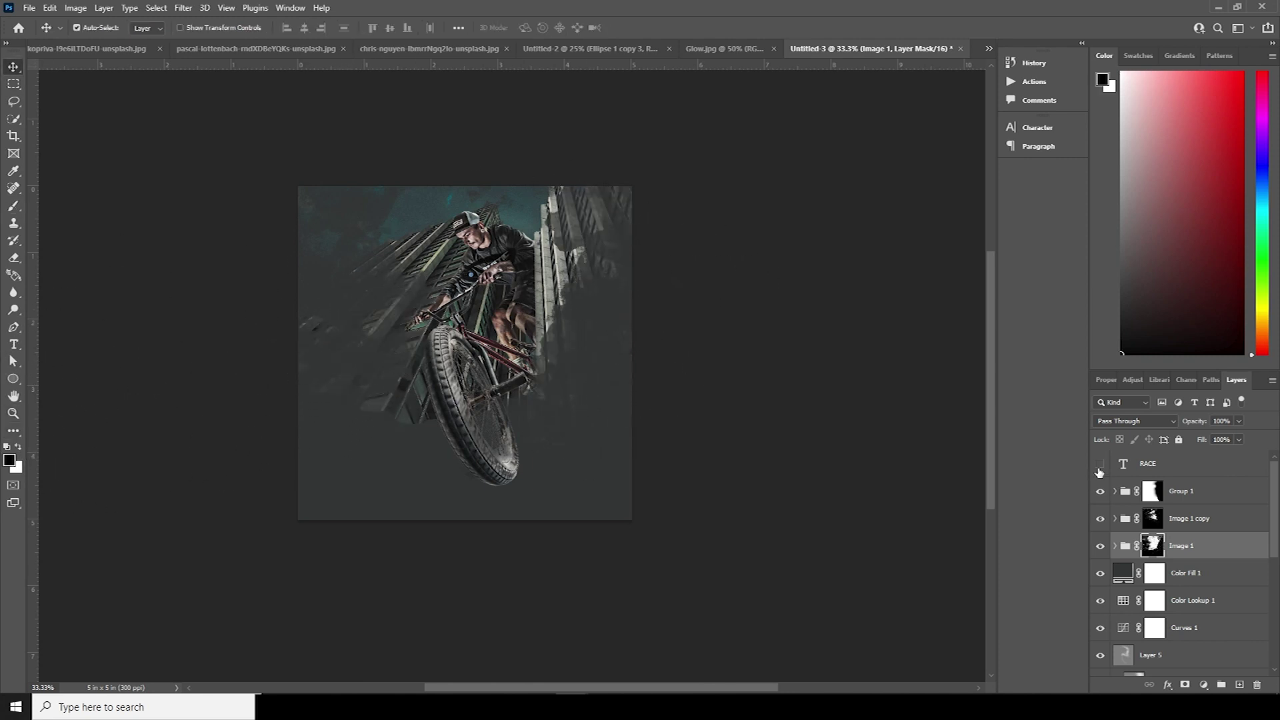
Show the RACE text, recolor it orange #f8b135, and place its layer directly below Group 1 so the wheel overlaps the lettering
click(1100, 465)
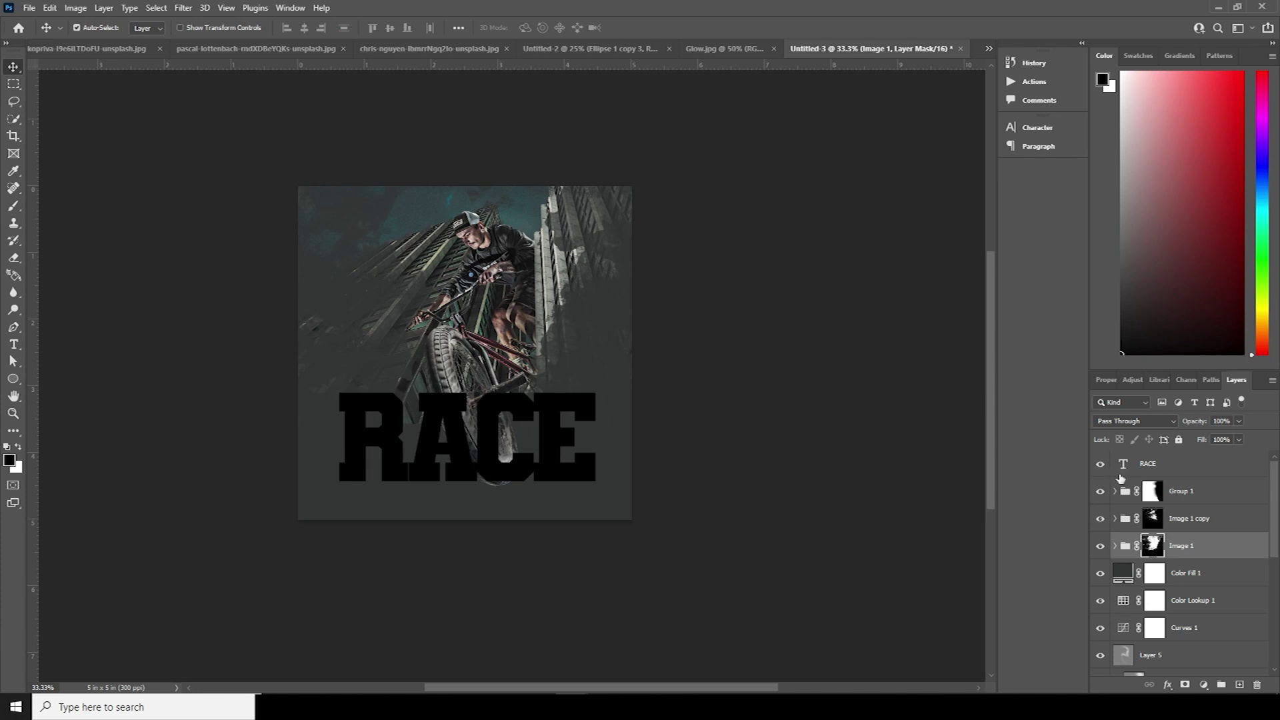
double_click(1124, 464)
click(532, 28)
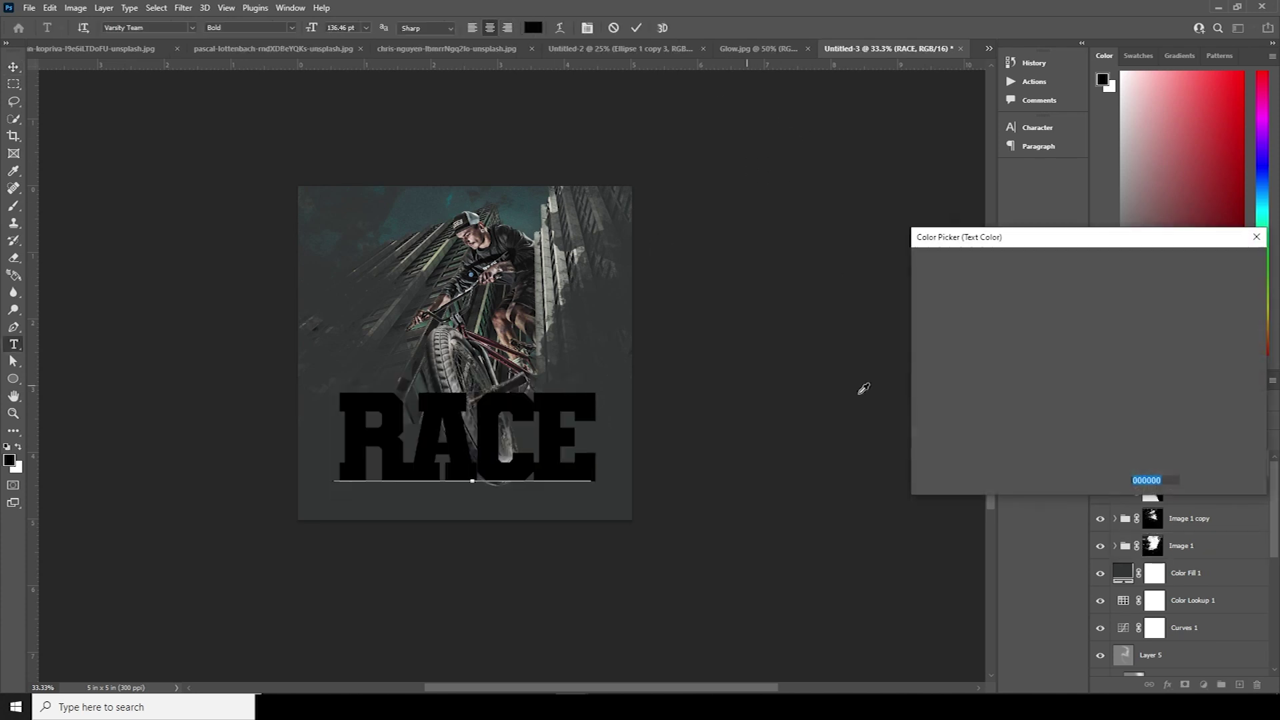
drag(1094, 390, 1100, 420)
click(1053, 276)
drag(1051, 273, 1053, 274)
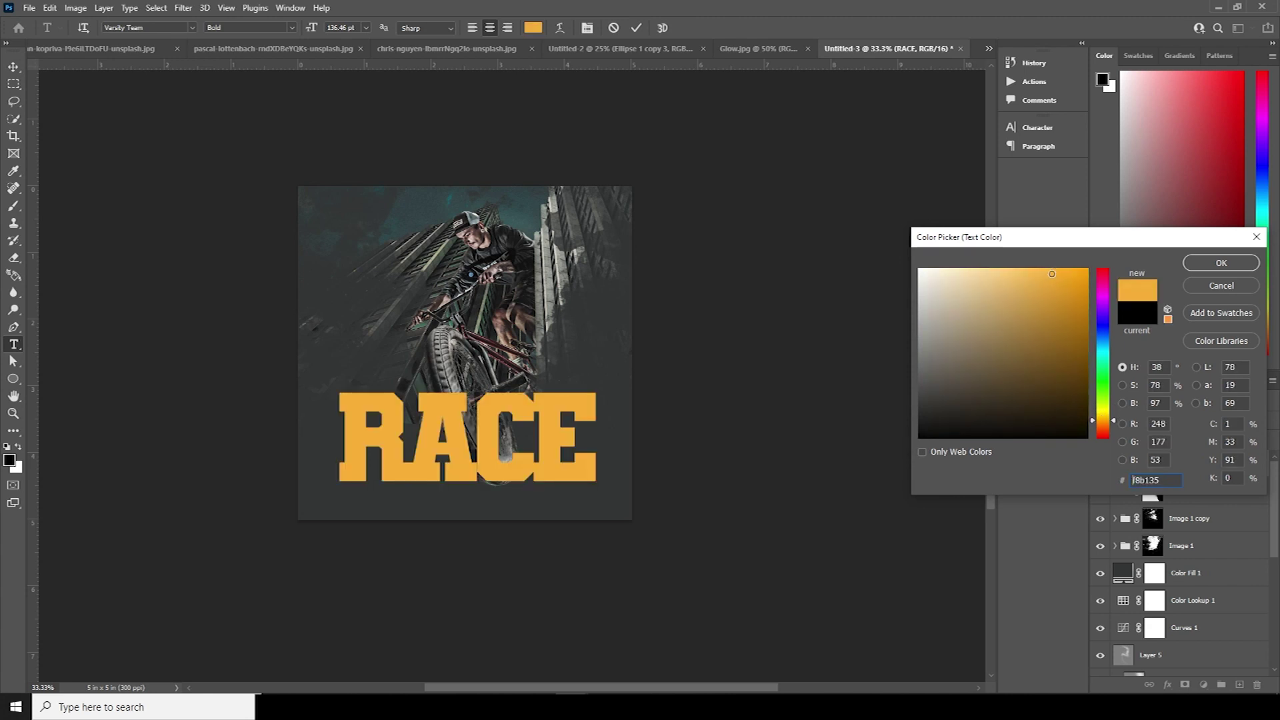
click(1221, 263)
key(ctrl+Return)
key(v)
drag(1127, 468, 1123, 497)
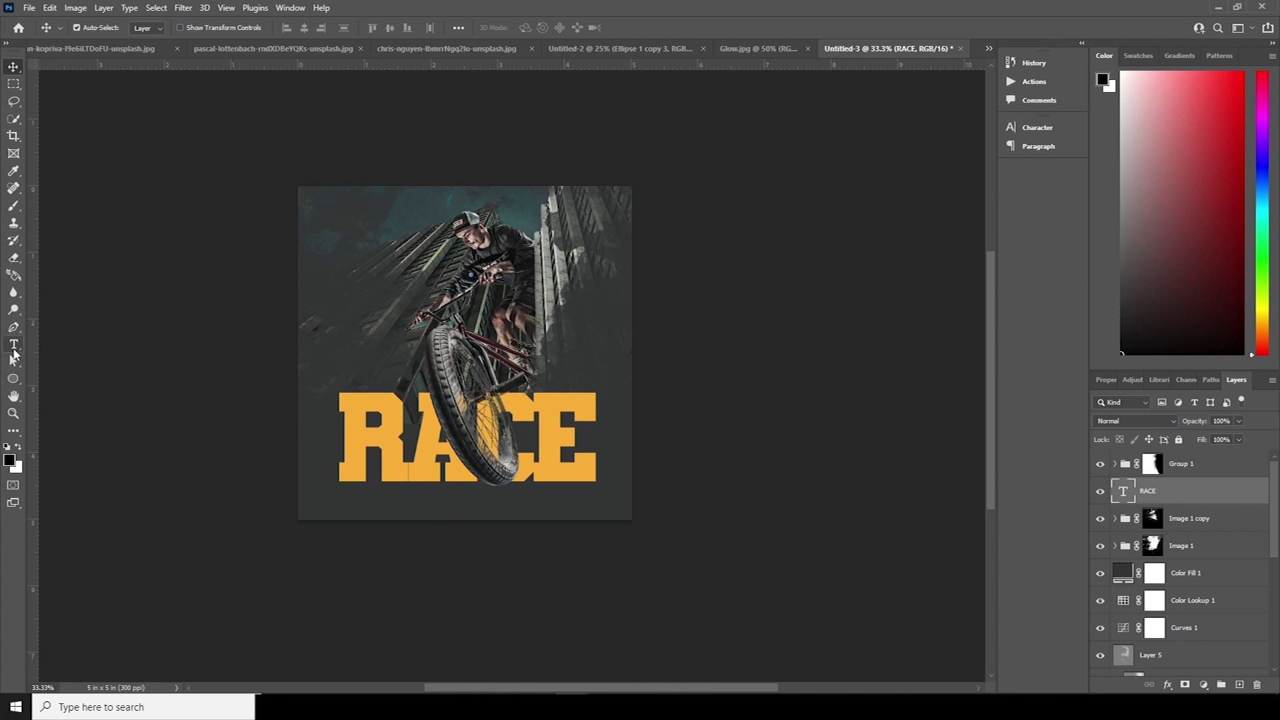
Add a paragraph of Lorem ipsum placeholder text in 5 pt Varsity Team Bold, spanning the space beneath the RACE lettering
click(14, 351)
drag(320, 498, 597, 519)
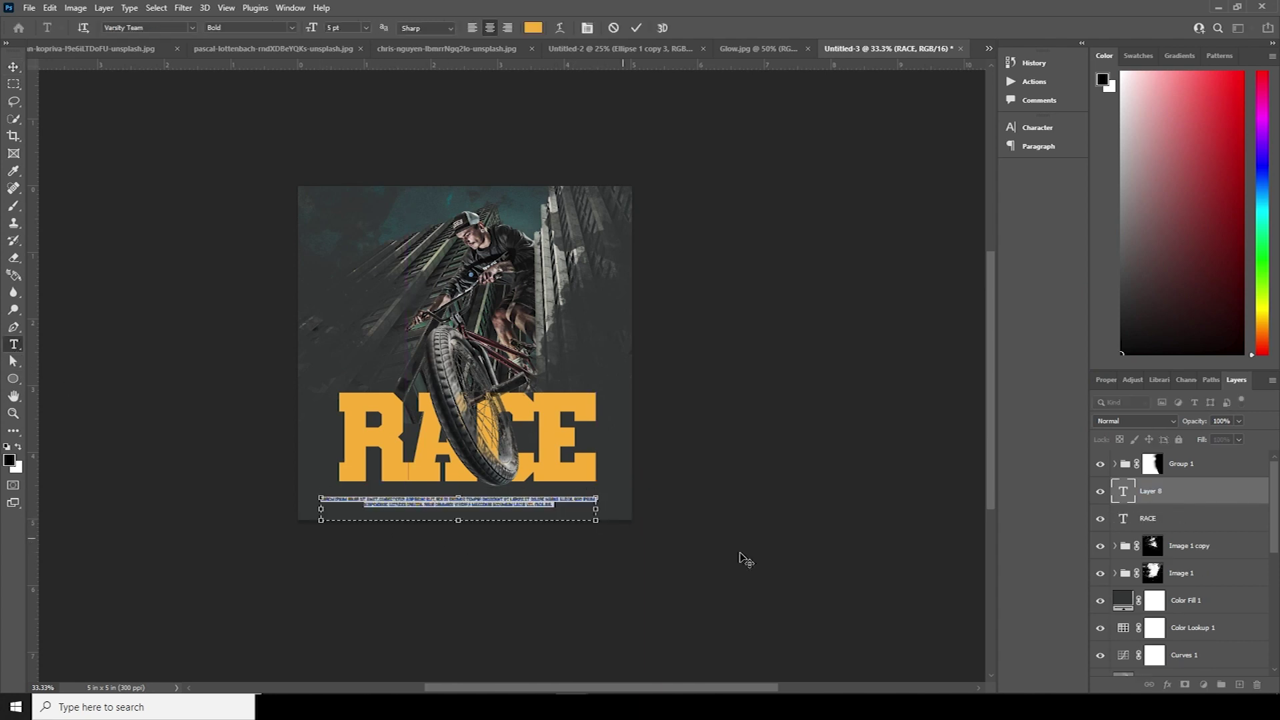
click(1118, 500)
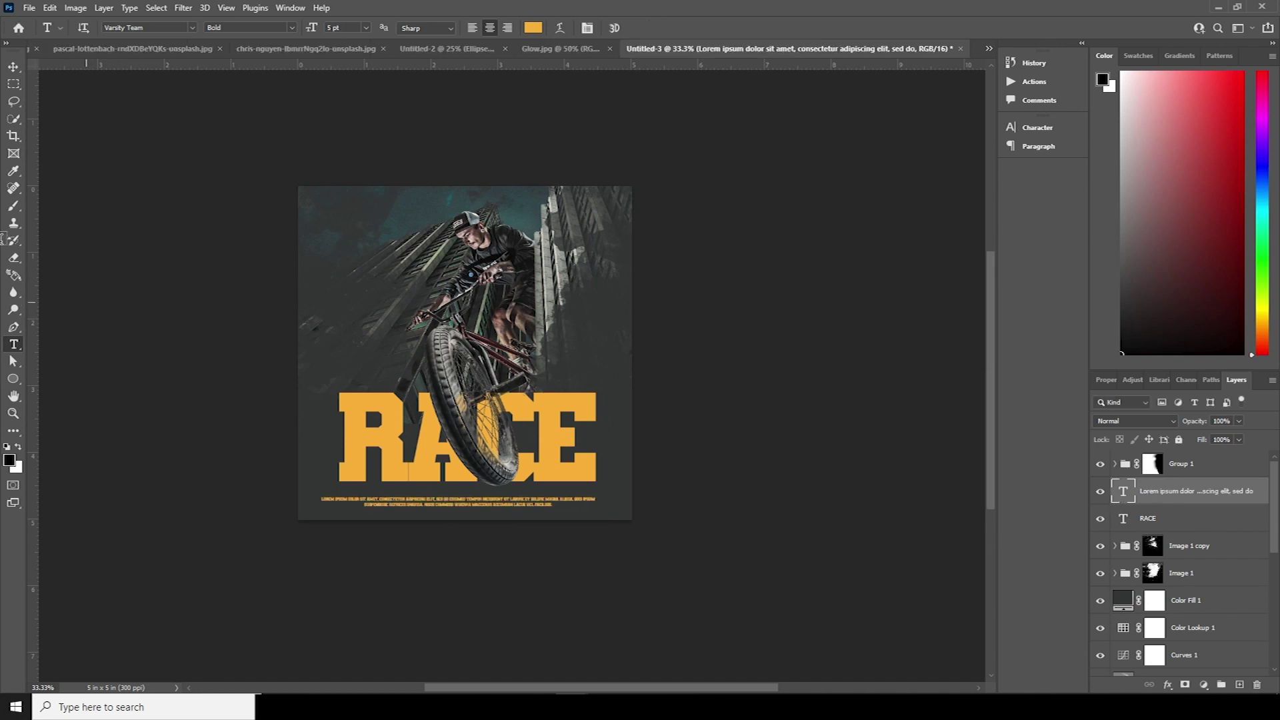
Nudge the Lorem ipsum paragraph up closer to the RACE lettering and slightly right, centering it under the word
click(12, 67)
key(Up)
key(Up)
key(Up)
key(Up)
key(Up)
key(Up)
key(Up)
key(Up)
key(Up)
key(Up)
key(Up)
key(Up)
key(Up)
key(Up)
key(Up)
key(Up)
key(Up)
key(Up)
key(Up)
key(Up)
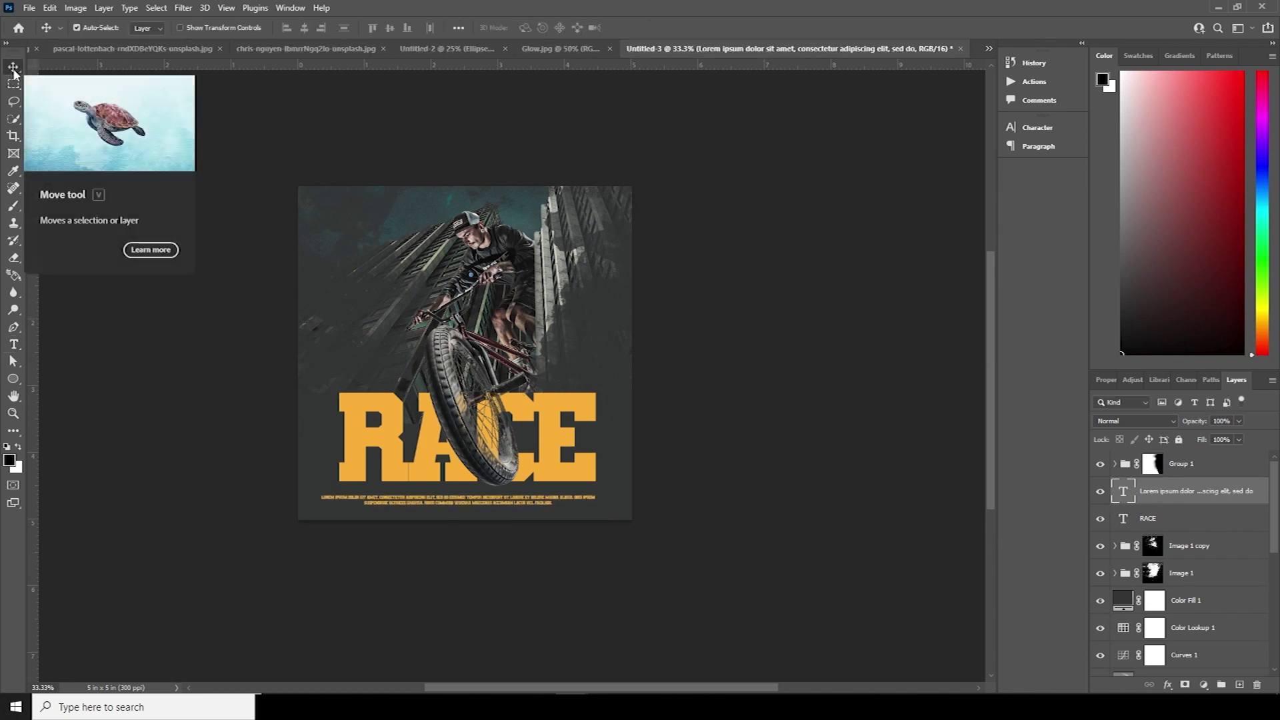
key(Up)
key(Up)
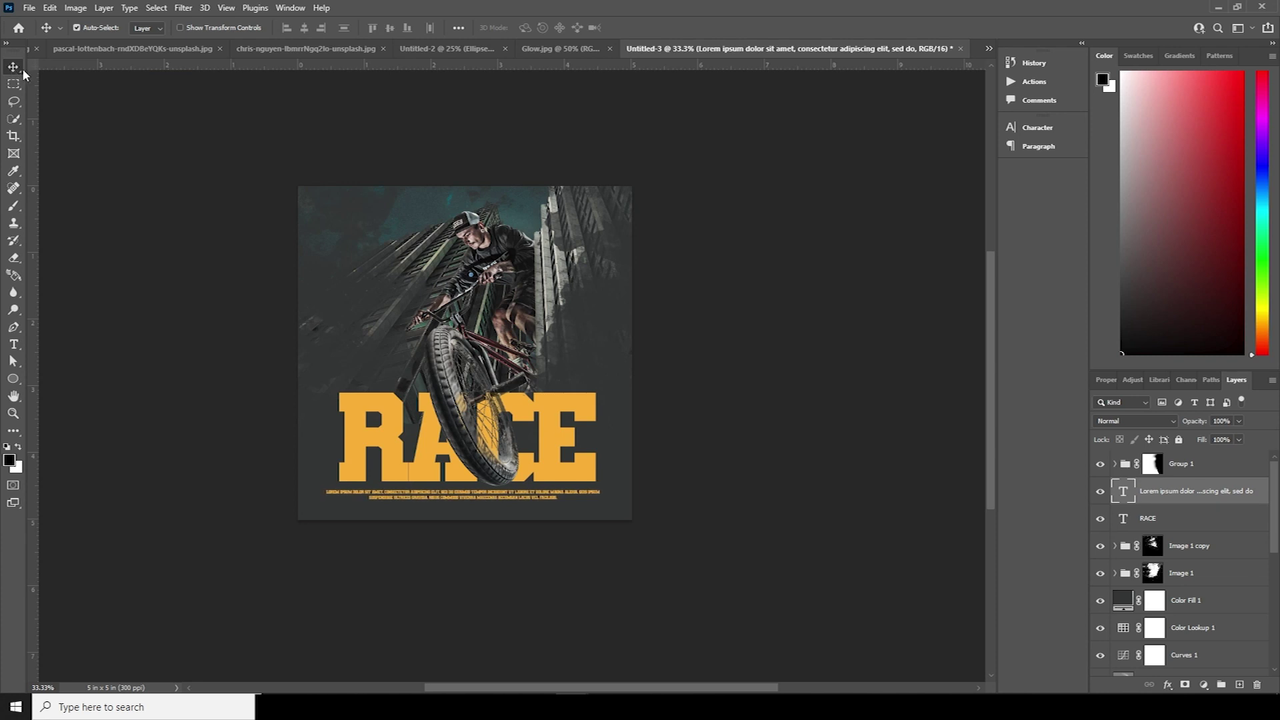
Bring the Glow.jpg image into the poster document, accepting the depth difference, and place its layer above Group 1
click(528, 48)
drag(539, 260, 861, 52)
drag(521, 223, 521, 224)
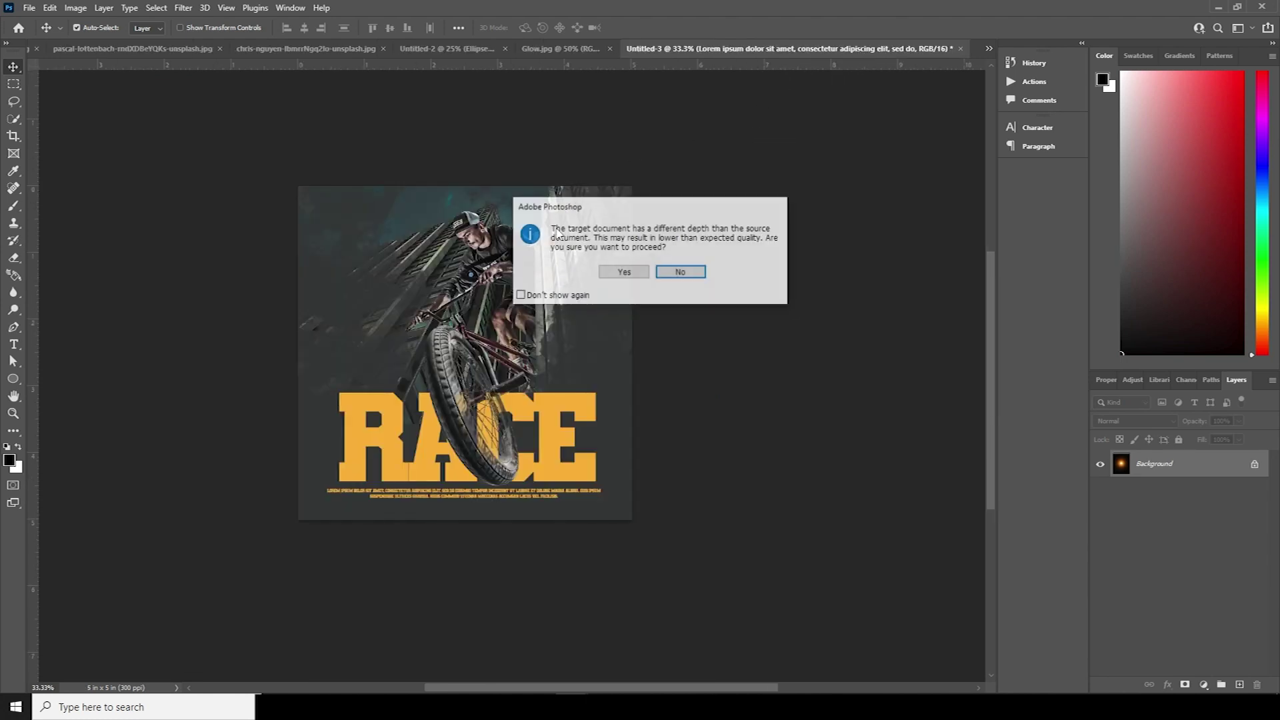
click(624, 272)
drag(1125, 492, 1139, 460)
click(1115, 464)
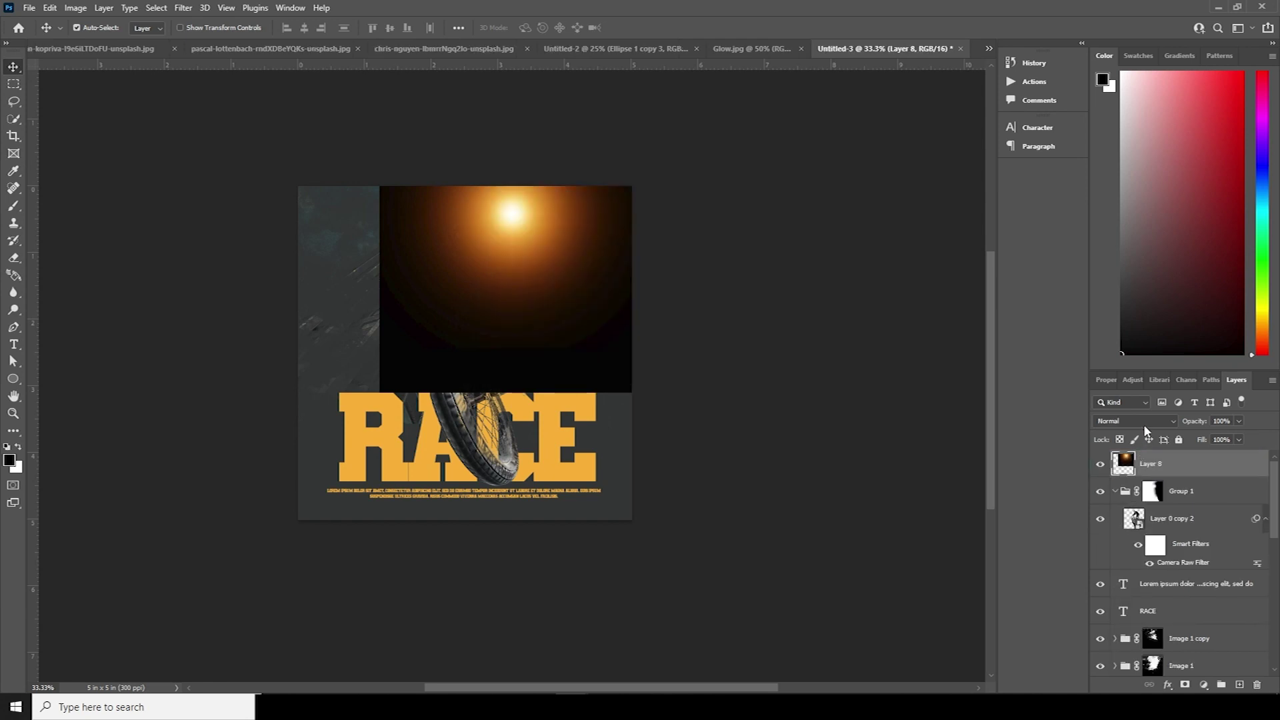
Blend the glow layer with Screen, scale it to about 168.58%, and move it up so the light shines from the poster's top edge
click(1144, 421)
click(1119, 472)
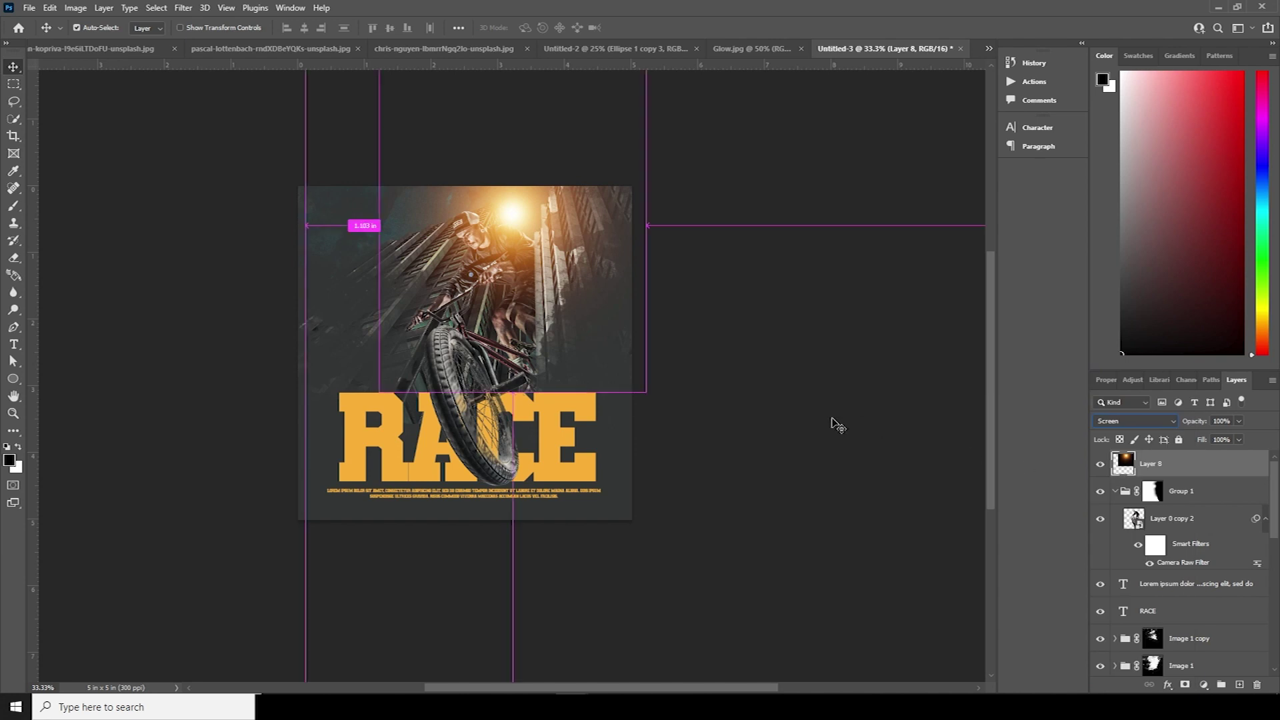
key(ctrl+t)
drag(661, 401, 720, 457)
drag(638, 374, 641, 325)
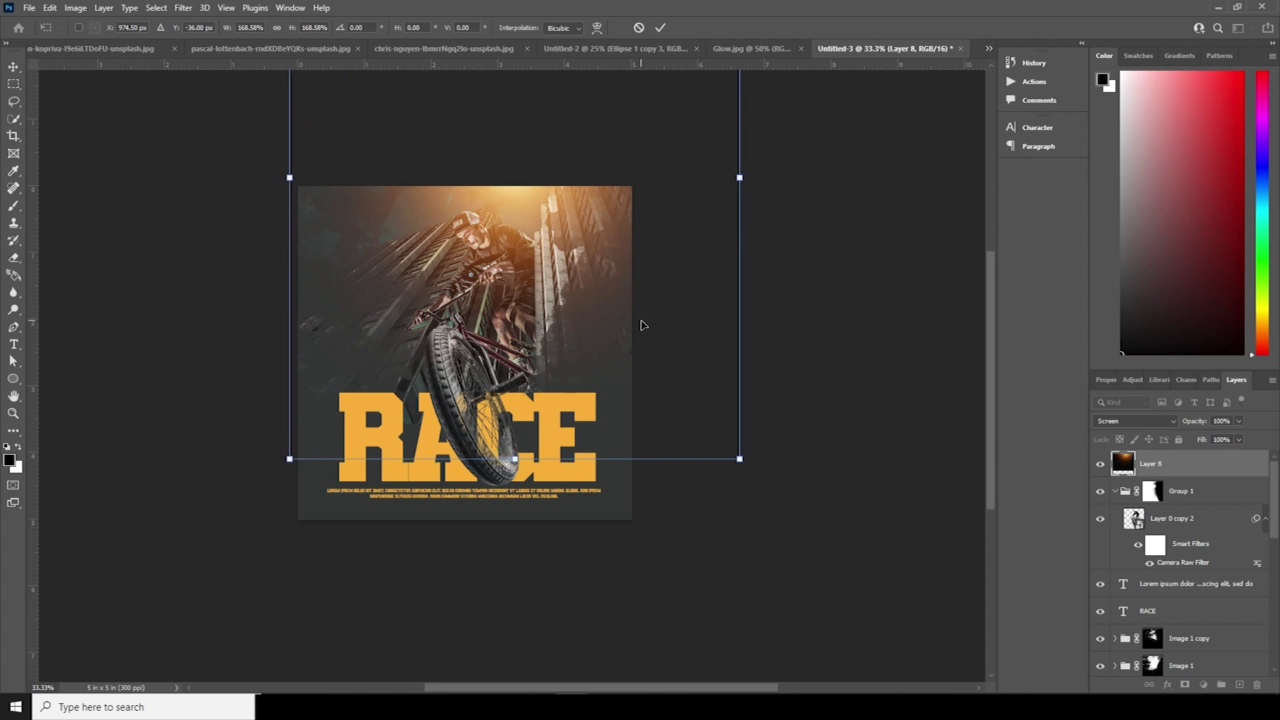
key(Return)
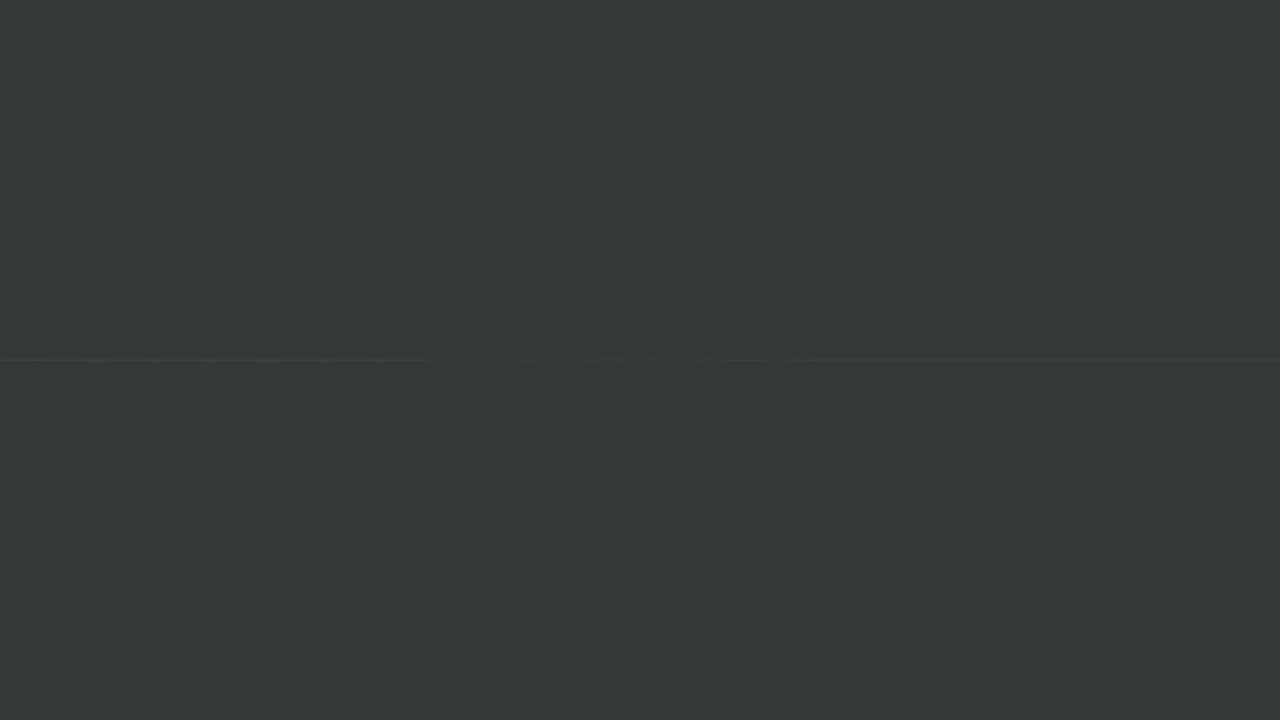